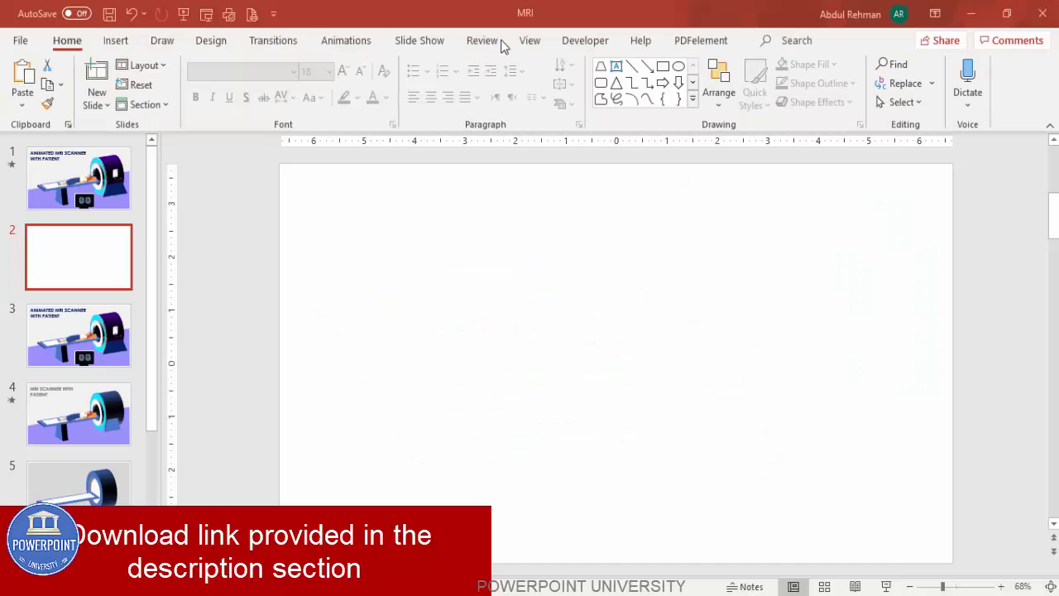
Step: Turn on guides and draw a donut shape, widening its hole for a thin ring
{"action": "left_click", "coordinate": [516, 47]}
{"action": "left_click", "coordinate": [340, 101]}
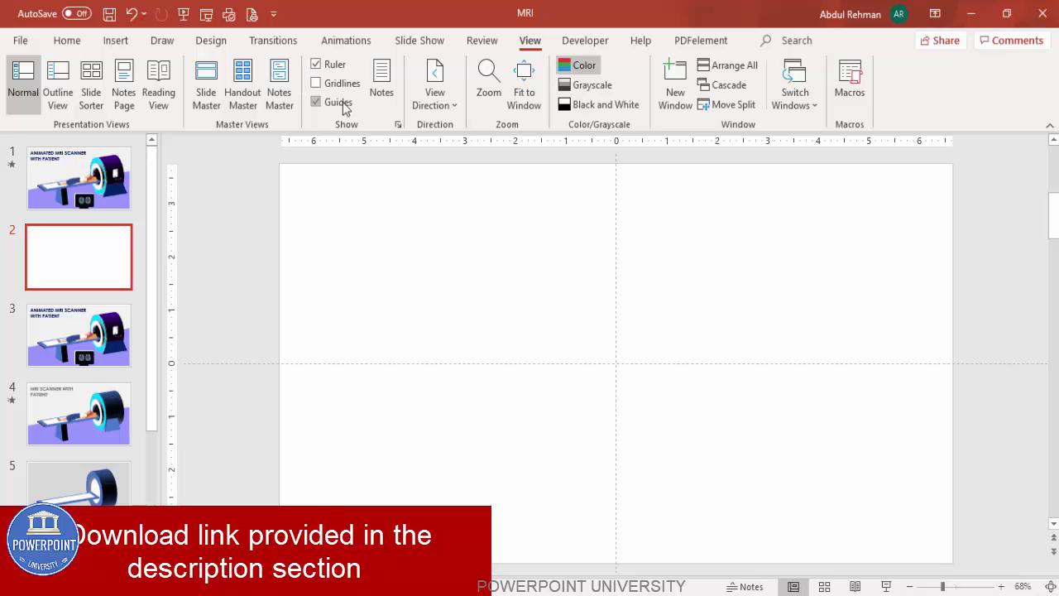
{"action": "left_click", "coordinate": [116, 39]}
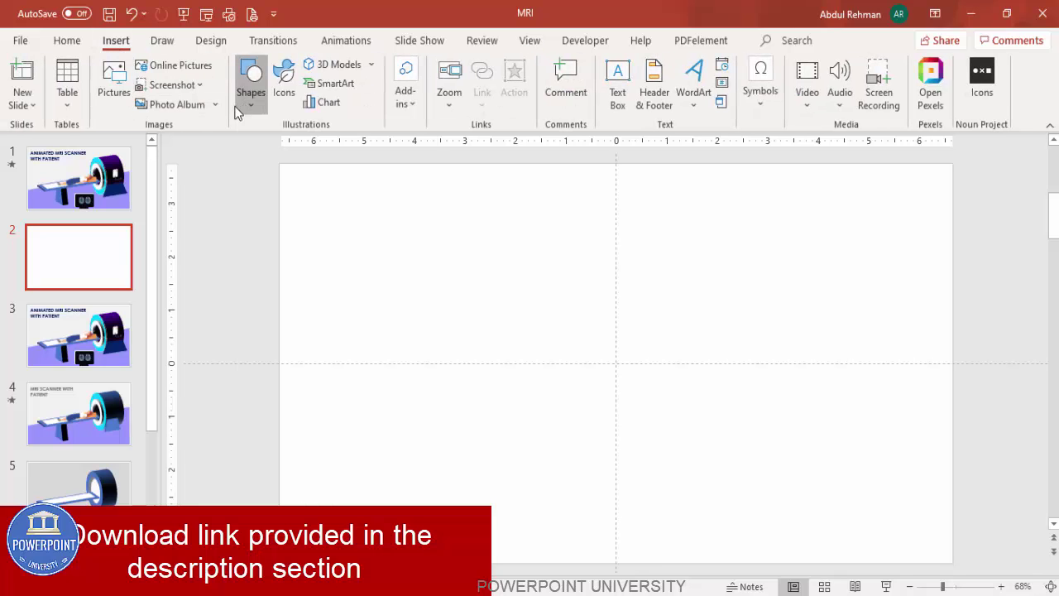
{"action": "left_click", "coordinate": [250, 83]}
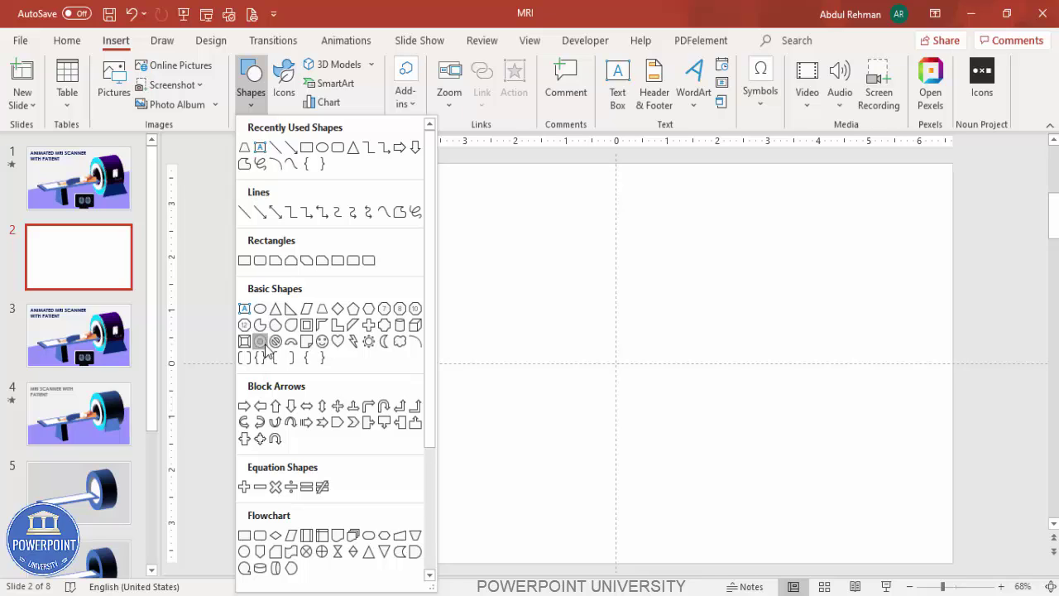
{"action": "left_click", "coordinate": [259, 341]}
{"action": "left_click_drag", "start_coordinate": [532, 270], "coordinate": [599, 364]}
{"action": "left_click_drag", "start_coordinate": [649, 415], "coordinate": [712, 494]}
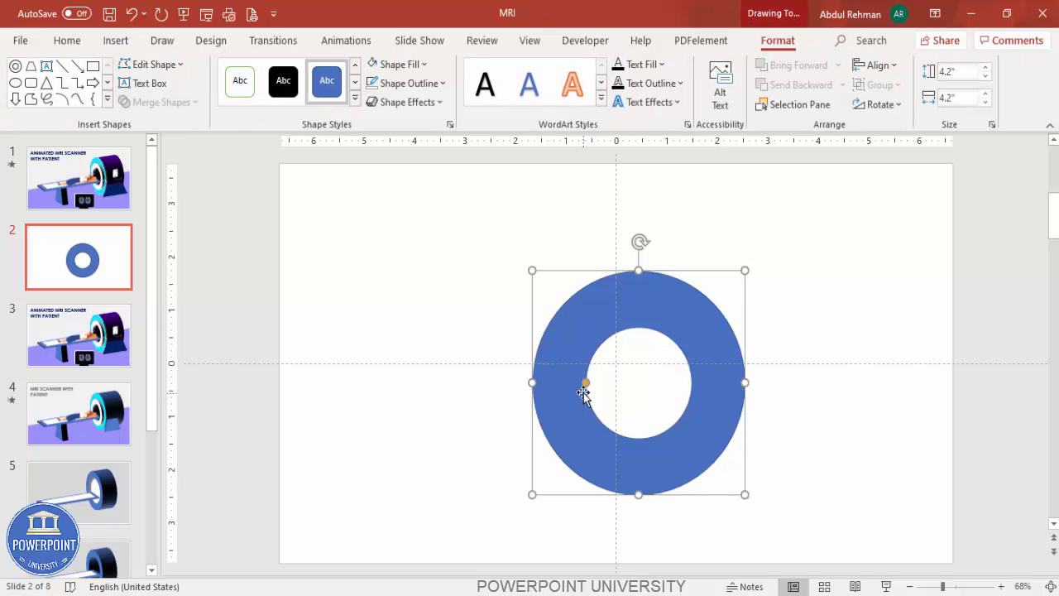
{"action": "left_click_drag", "start_coordinate": [585, 384], "coordinate": [571, 388]}
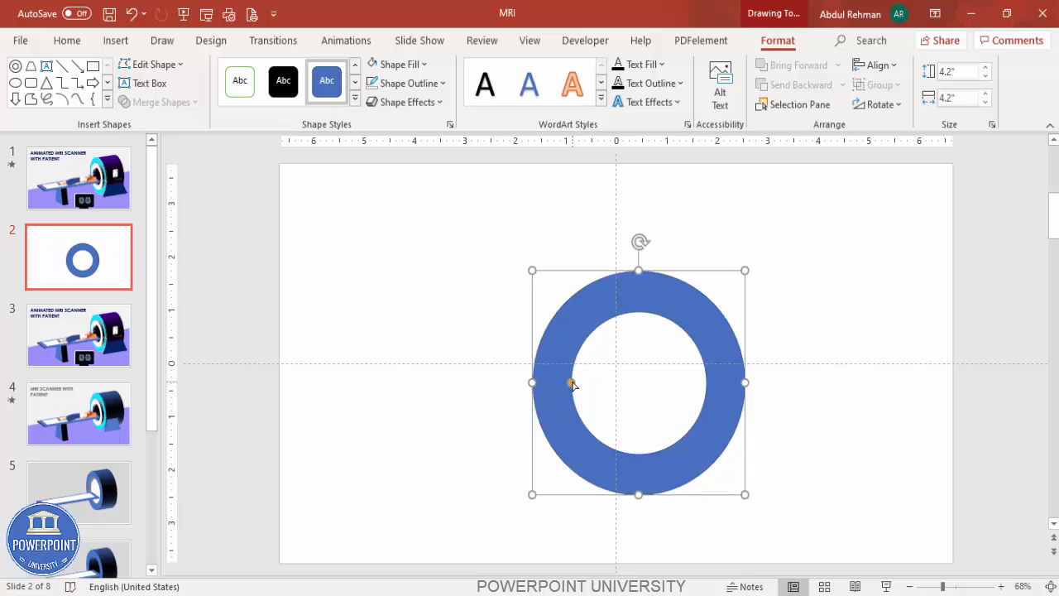
Step: Centre the donut horizontally and vertically on the slide
{"action": "left_click", "coordinate": [878, 65]}
{"action": "left_click", "coordinate": [927, 112]}
{"action": "left_click", "coordinate": [877, 64]}
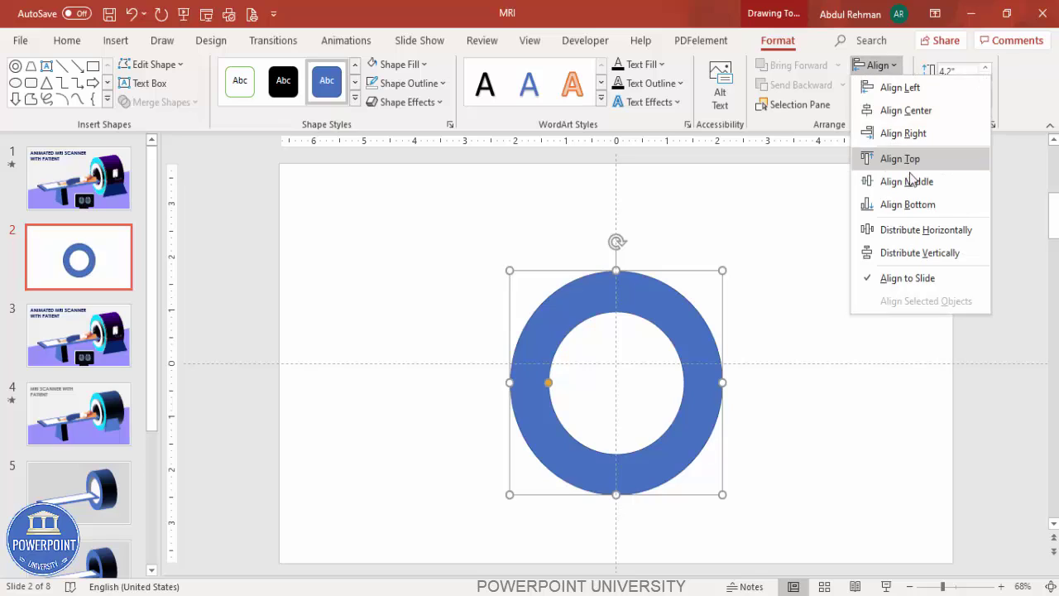
{"action": "left_click", "coordinate": [911, 182]}
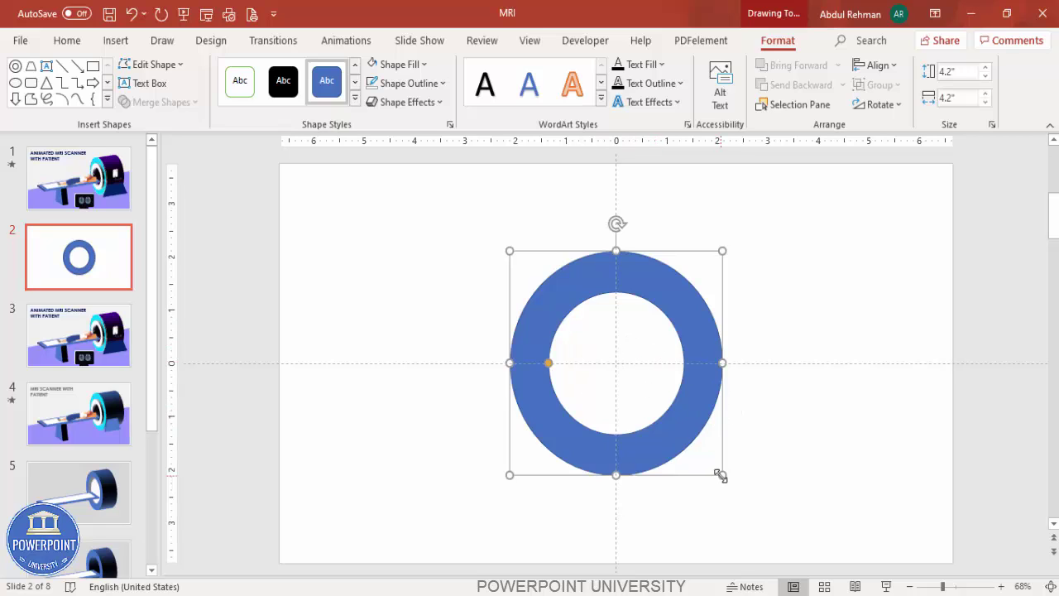
Step: Enlarge the donut to 4.5 inches and re-centre it on the slide
{"action": "left_click_drag", "start_coordinate": [721, 475], "coordinate": [737, 491]}
{"action": "left_click", "coordinate": [877, 65]}
{"action": "left_click", "coordinate": [904, 110]}
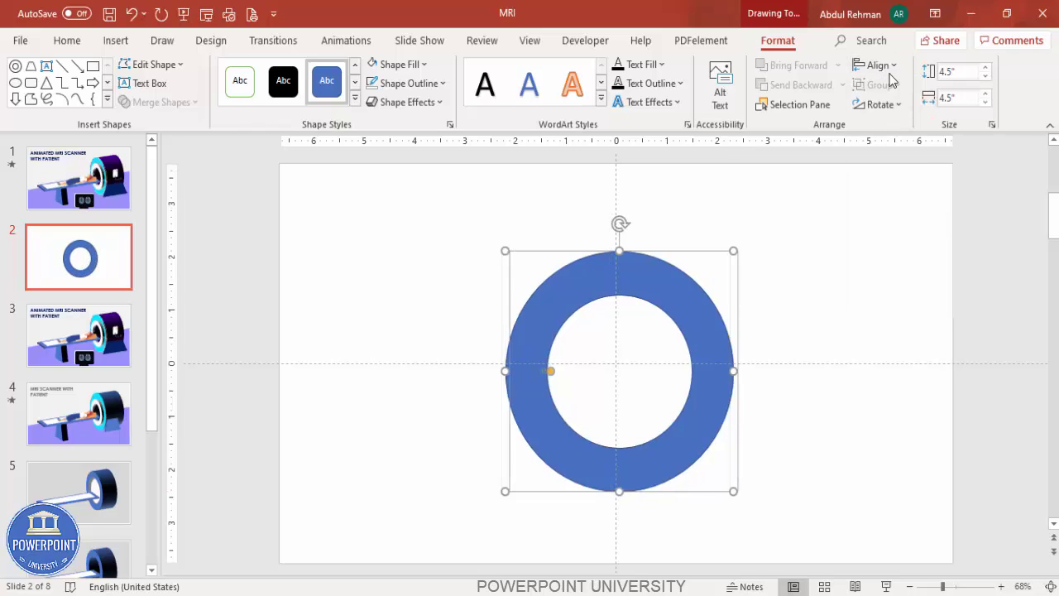
{"action": "left_click", "coordinate": [877, 64]}
{"action": "left_click", "coordinate": [930, 180]}
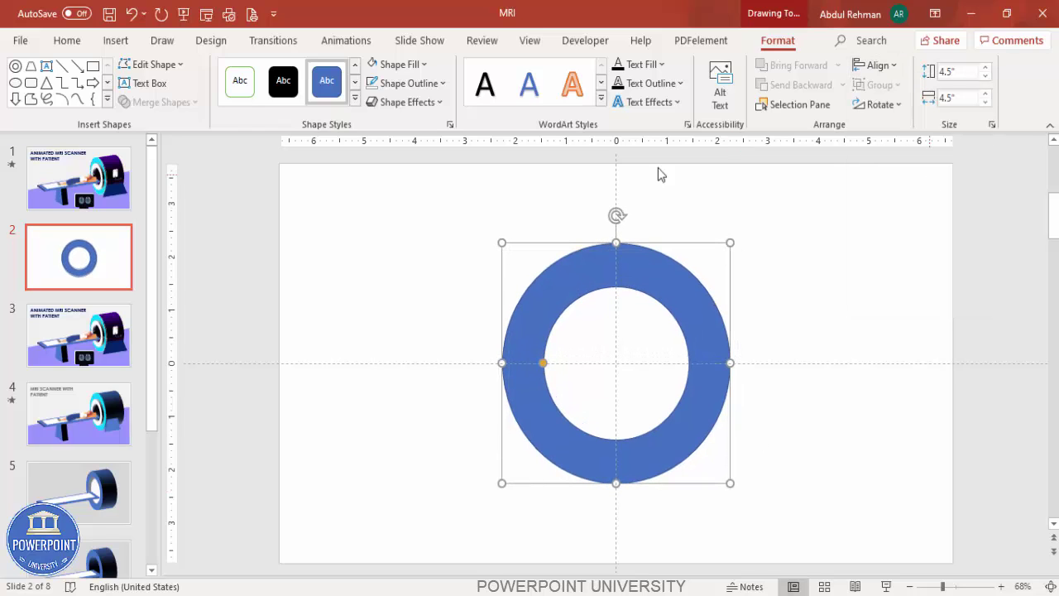
Step: Draw a rectangle covering the donut's lower half
{"action": "left_click", "coordinate": [128, 46]}
{"action": "left_click", "coordinate": [252, 101]}
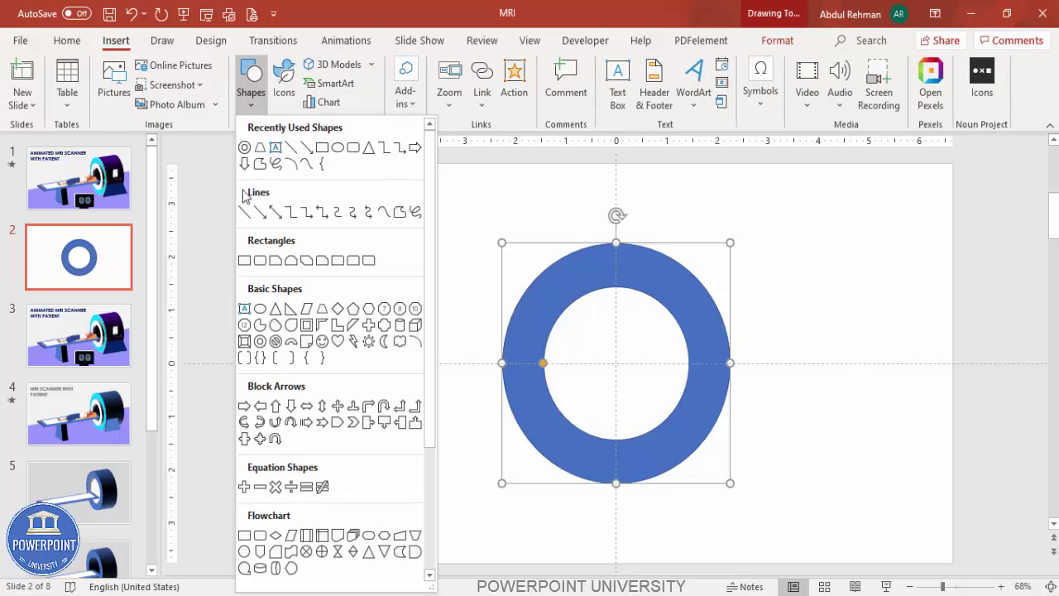
{"action": "left_click", "coordinate": [244, 262]}
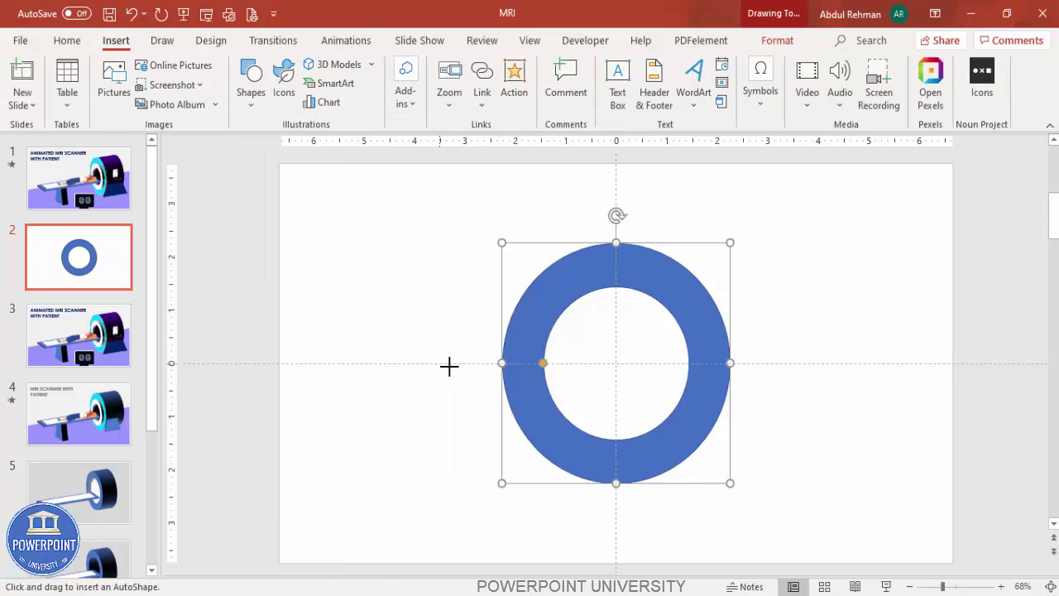
{"action": "mouse_move", "coordinate": [439, 363]}
{"action": "left_mouse_down"}
{"action": "mouse_move", "coordinate": [788, 479]}
{"action": "mouse_move", "coordinate": [845, 524]}
{"action": "left_mouse_up"}
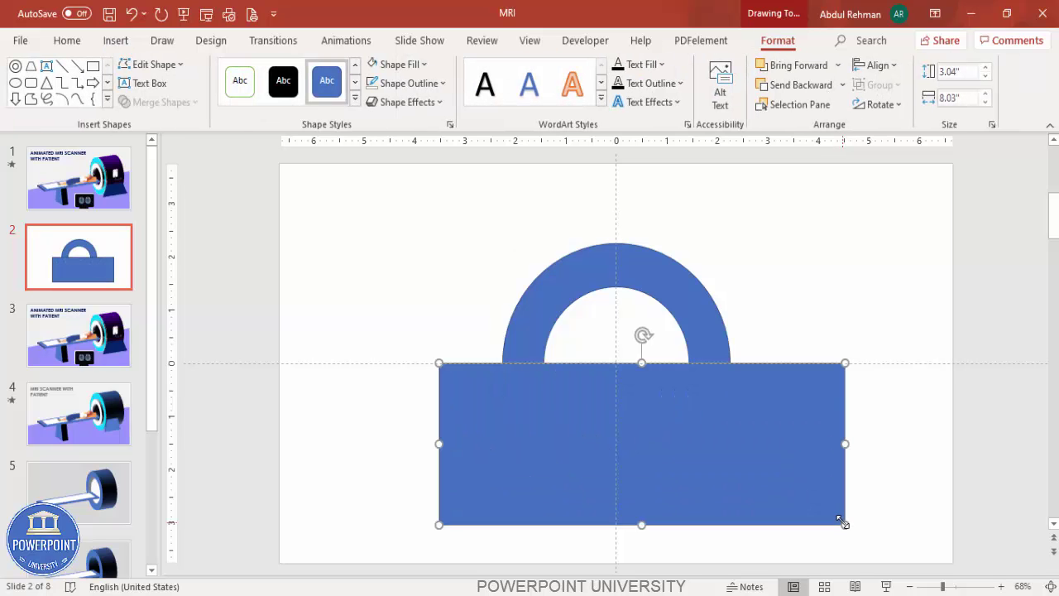
Step: Subtract the rectangle from the donut and give the remaining arch a white outline
{"action": "left_click", "coordinate": [653, 274]}
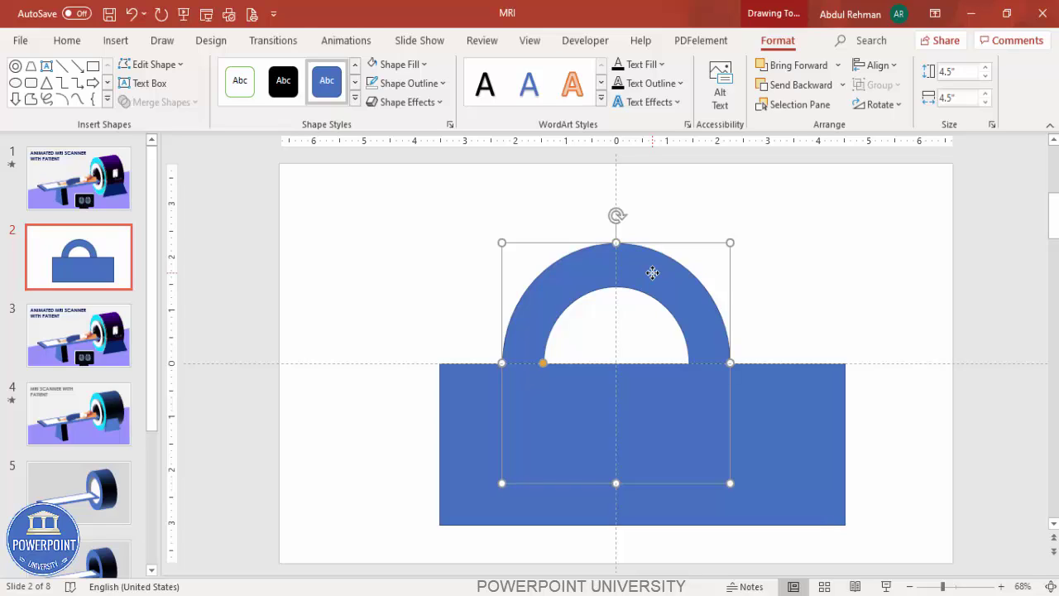
{"action": "left_click", "coordinate": [778, 385], "text": "shift"}
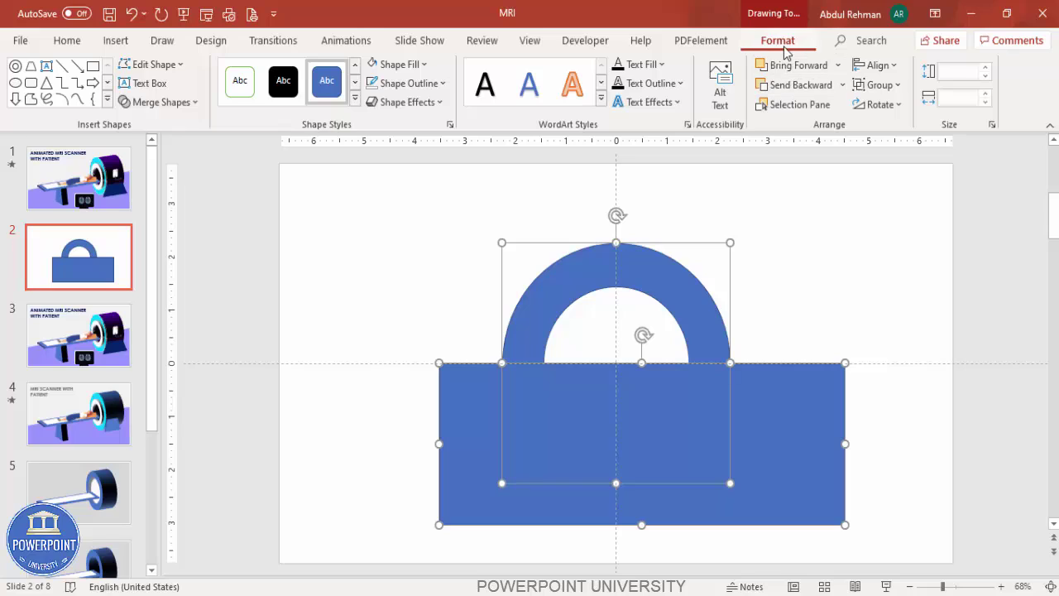
{"action": "left_click", "coordinate": [162, 103]}
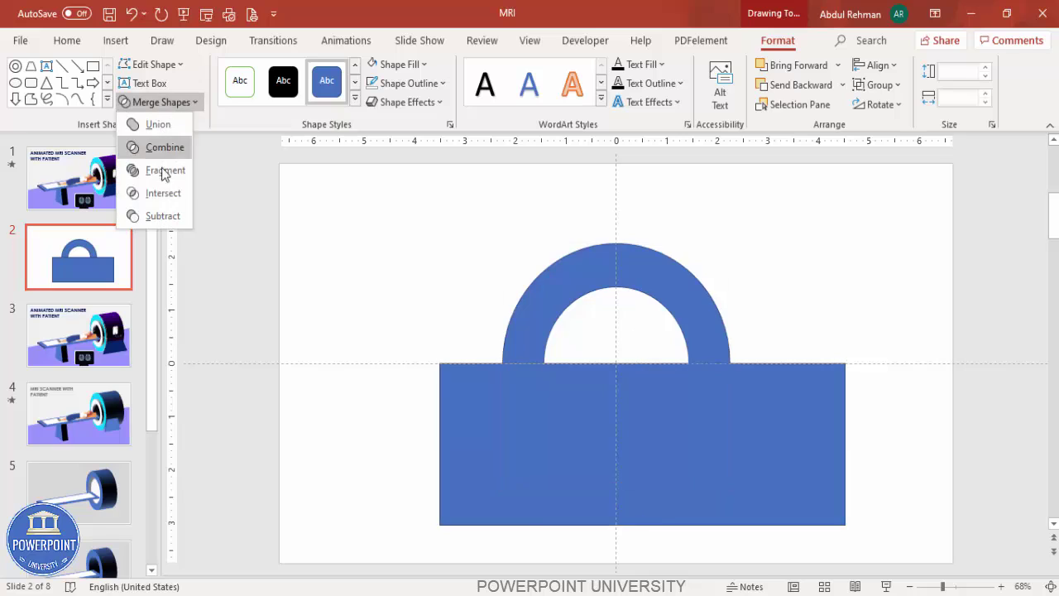
{"action": "left_click", "coordinate": [166, 217]}
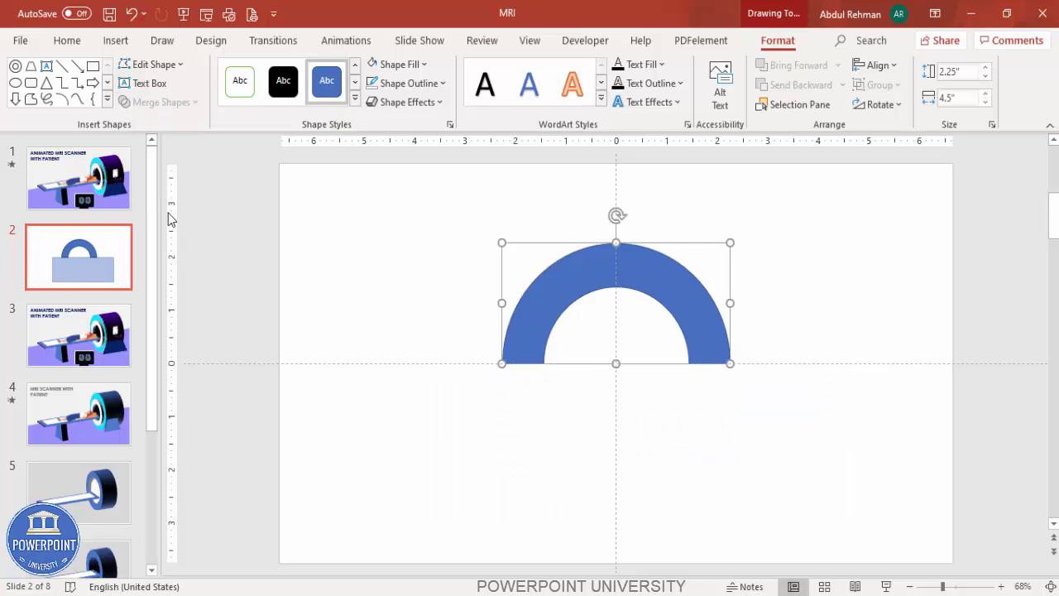
{"action": "left_click", "coordinate": [429, 83]}
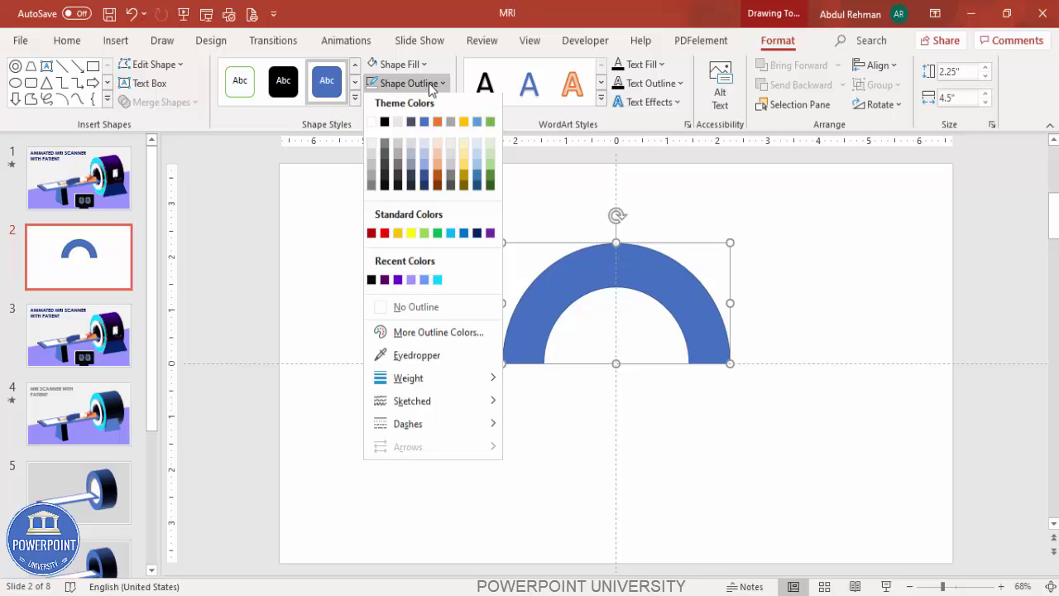
{"action": "left_click", "coordinate": [373, 126]}
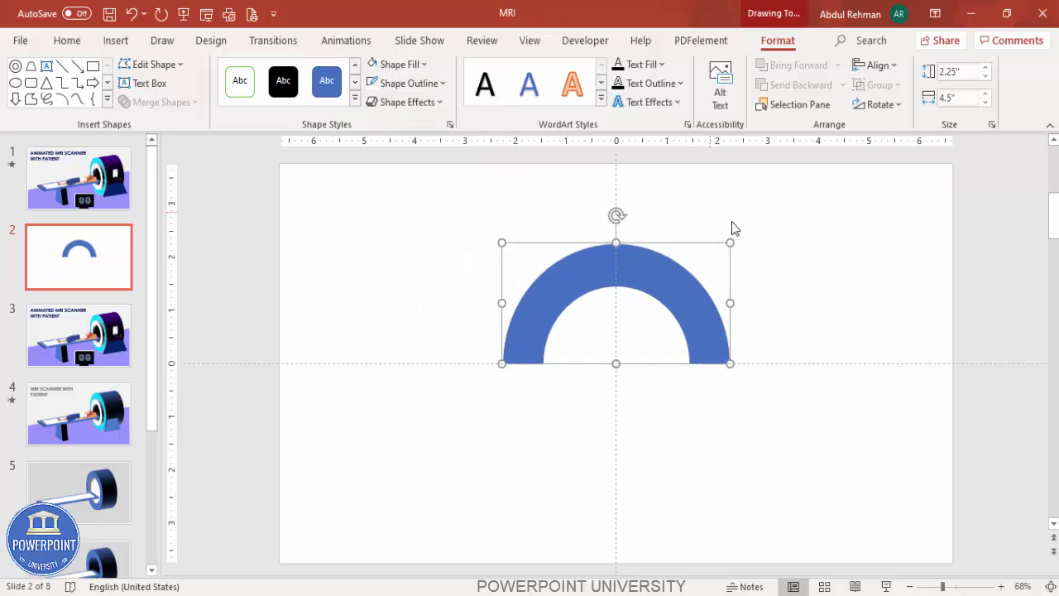
Step: Fill the slide background with White, Background 1, Darker 5% and select the arch
{"action": "right_click", "coordinate": [797, 220]}
{"action": "left_click", "coordinate": [870, 383]}
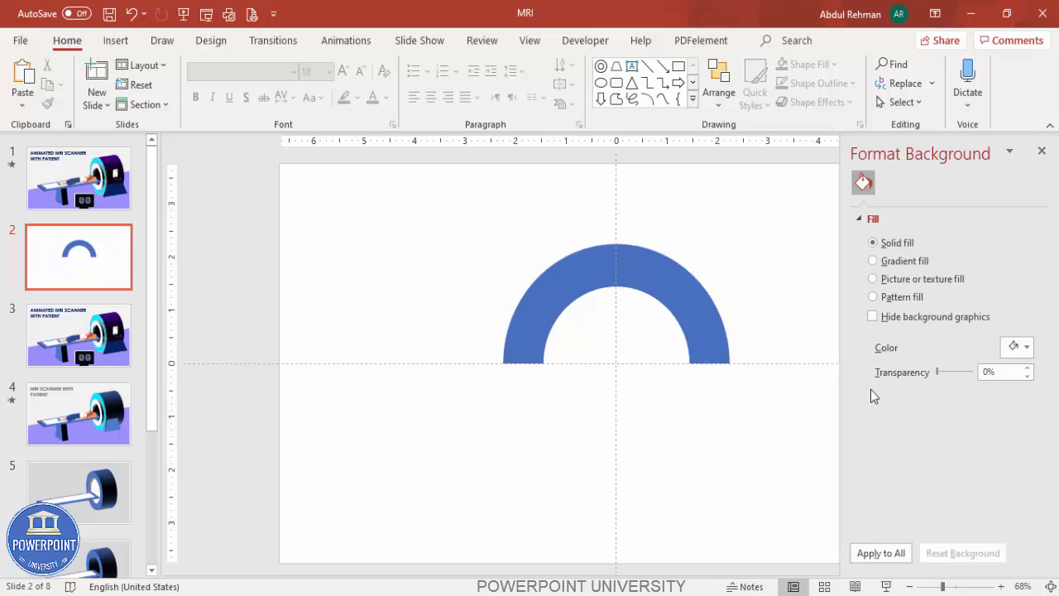
{"action": "left_click", "coordinate": [1020, 348]}
{"action": "left_click", "coordinate": [932, 149]}
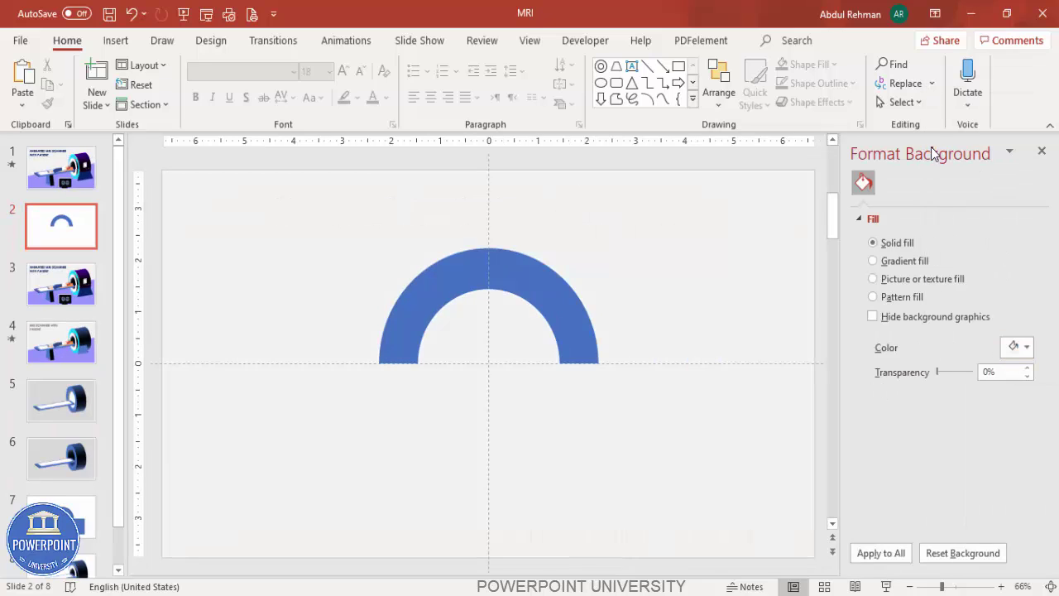
{"action": "left_click", "coordinate": [538, 281]}
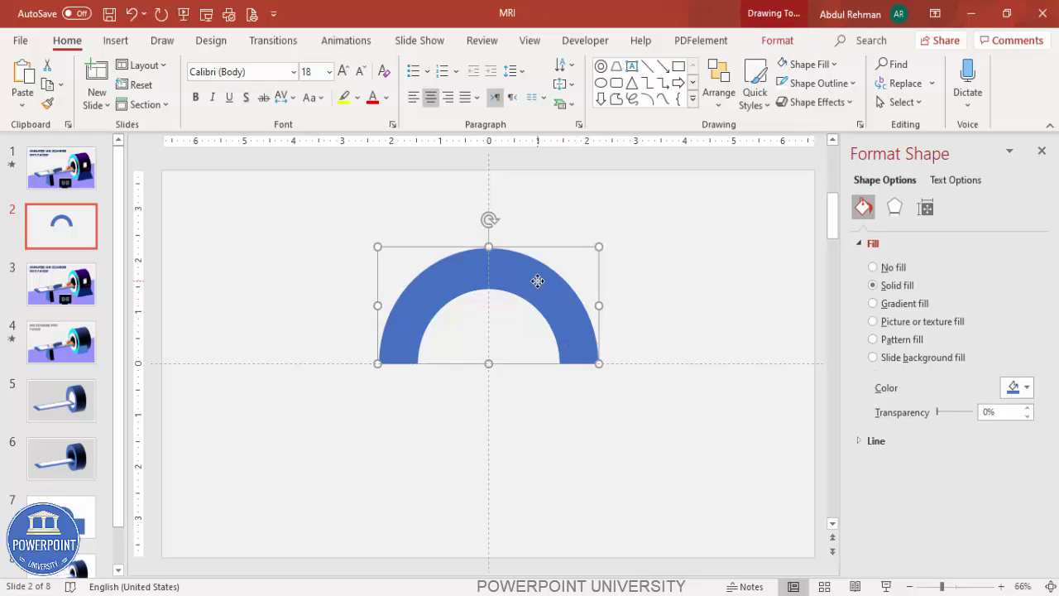
Step: Apply the Off Axis 1: Left 3-D rotation and a 250 pt depth to the arch
{"action": "left_click", "coordinate": [897, 215]}
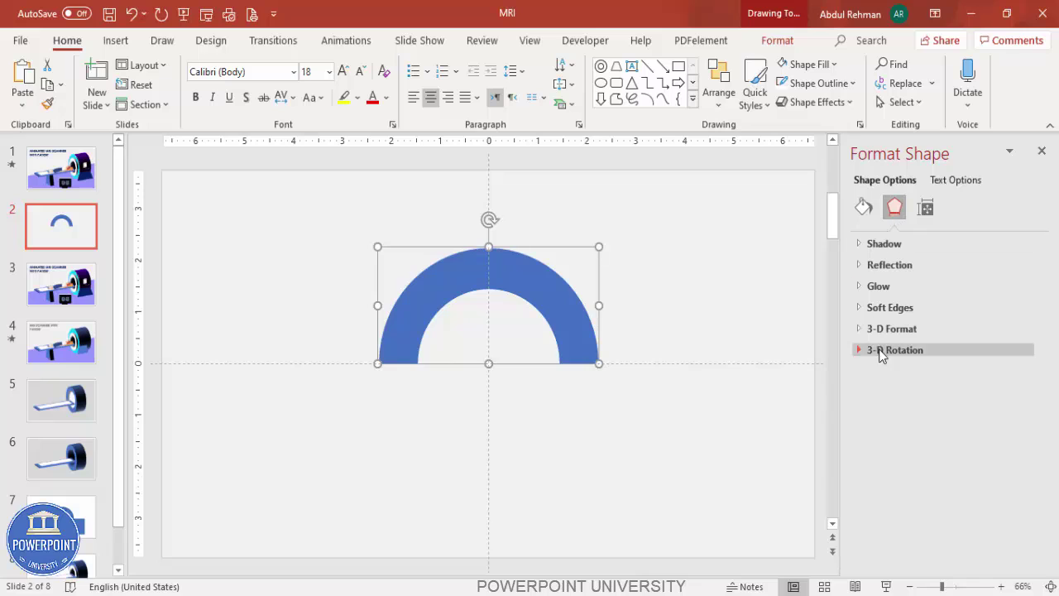
{"action": "left_click", "coordinate": [860, 351]}
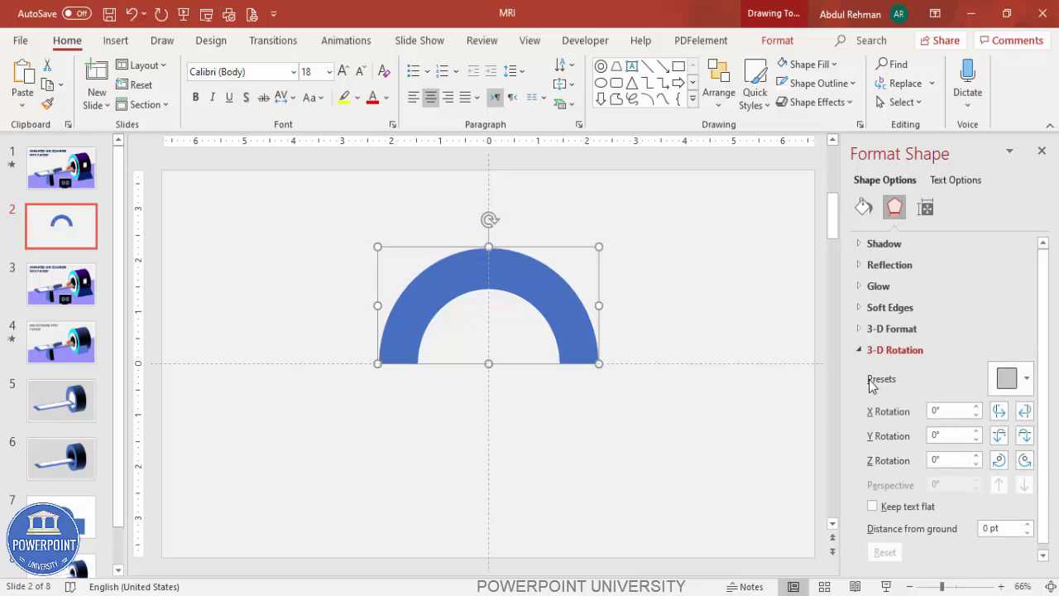
{"action": "left_click", "coordinate": [1005, 381]}
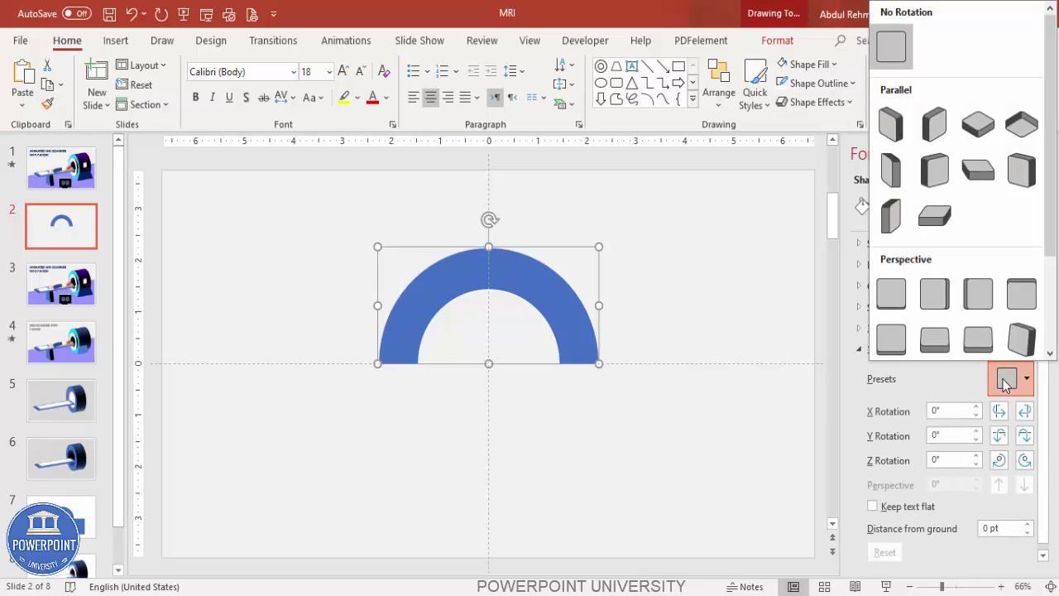
{"action": "left_click", "coordinate": [891, 170]}
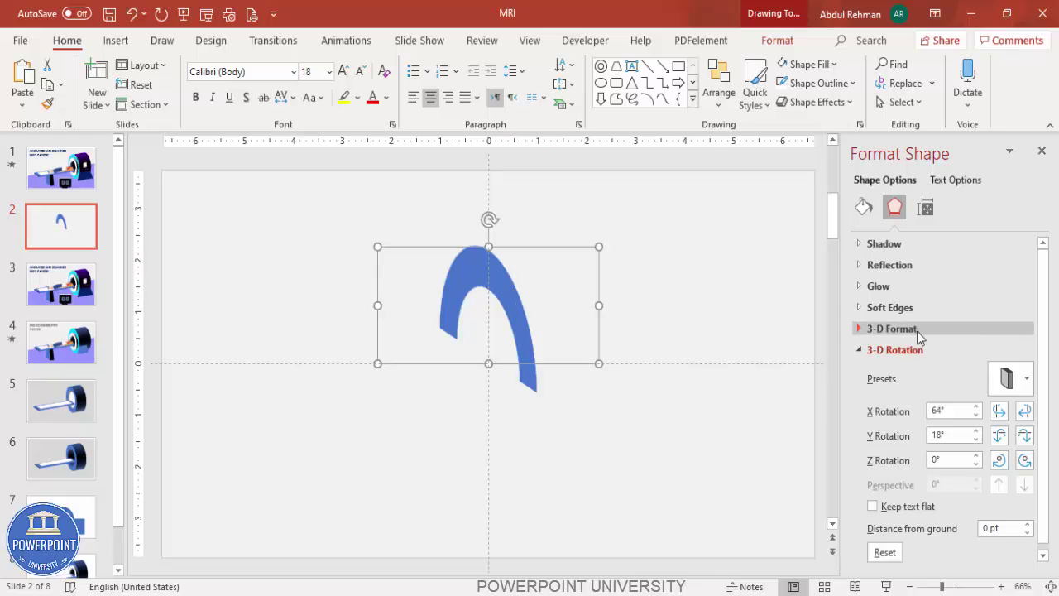
{"action": "left_click", "coordinate": [861, 330]}
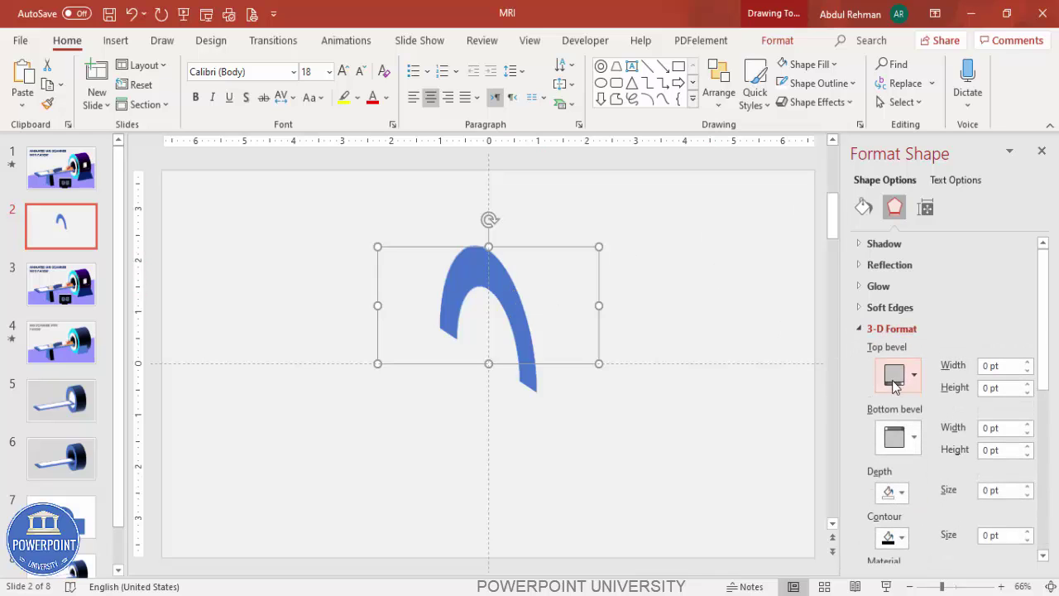
{"action": "left_click", "coordinate": [1006, 489]}
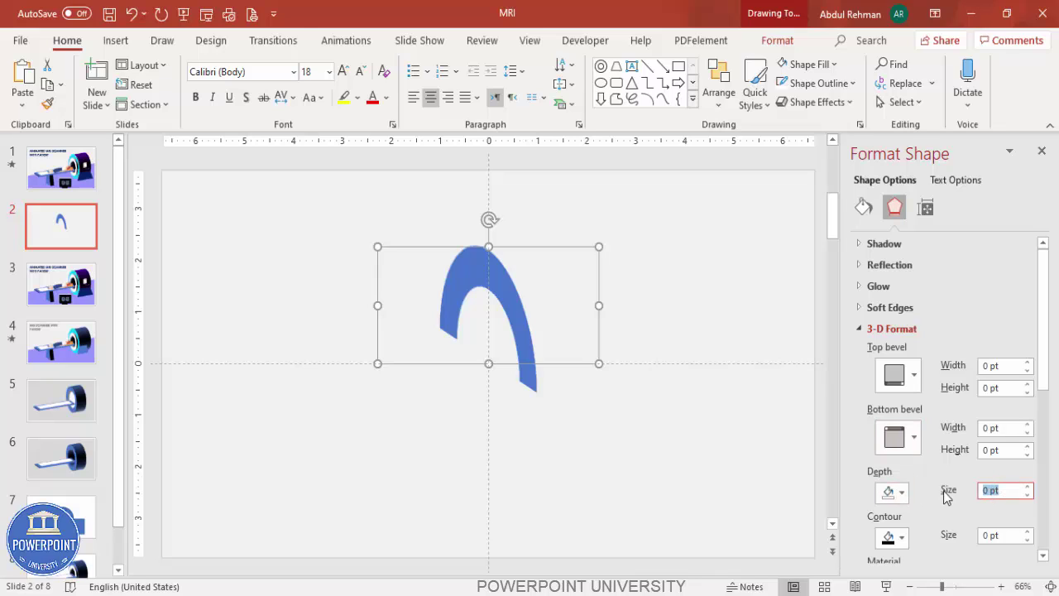
{"action": "type", "text": "2"}
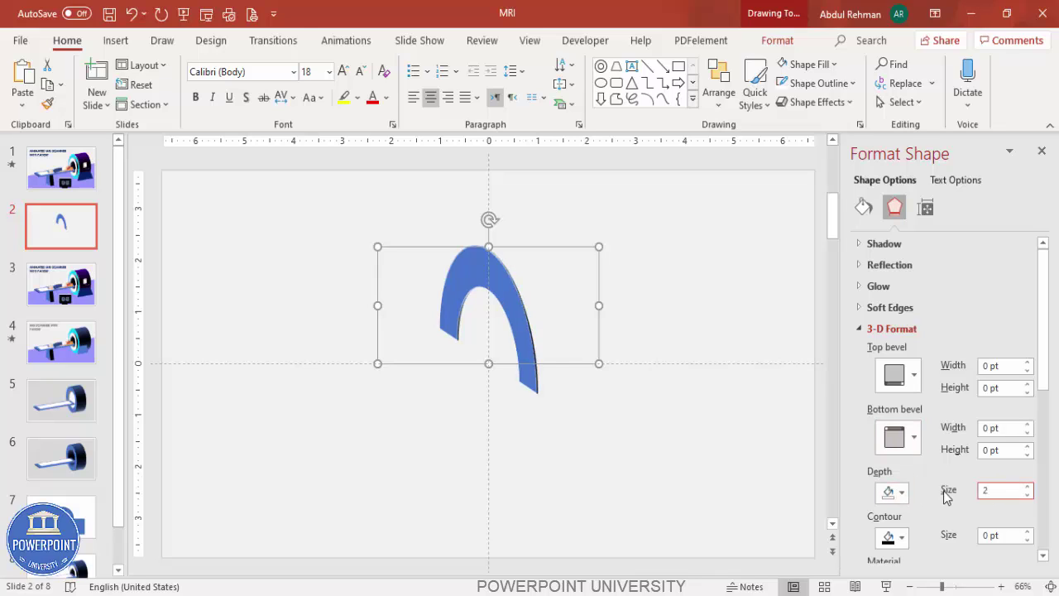
{"action": "type", "text": "50"}
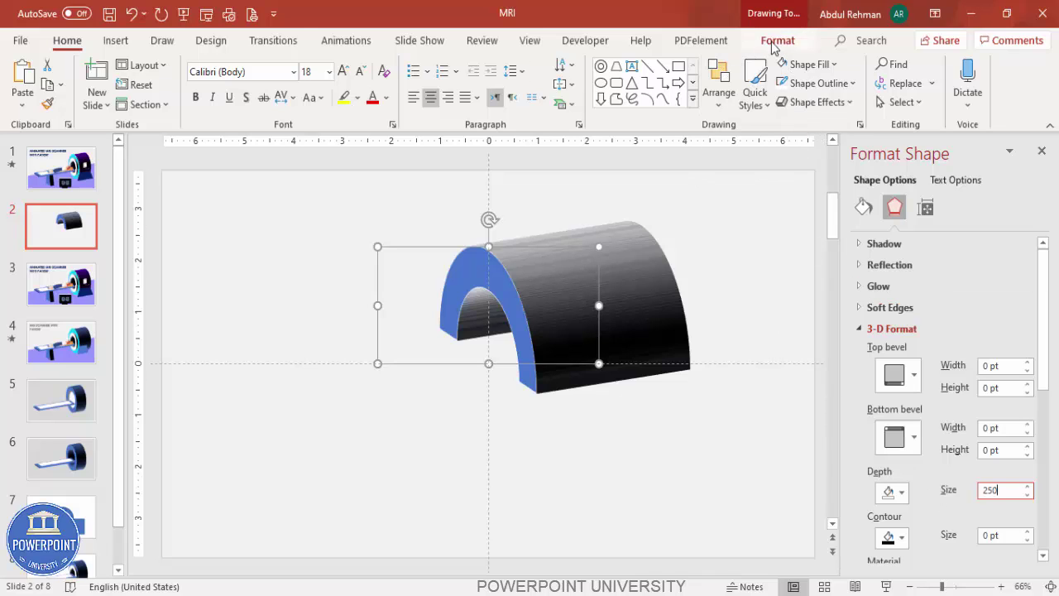
Step: Fill the arch purple, remove its outline, and shift it to the right
{"action": "left_click", "coordinate": [810, 67]}
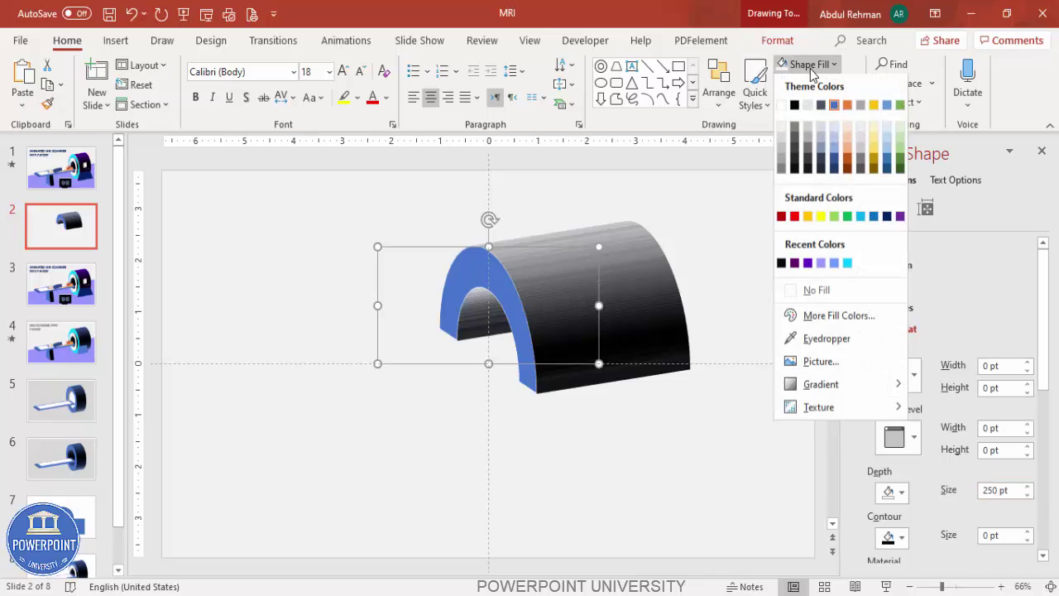
{"action": "left_click", "coordinate": [900, 217]}
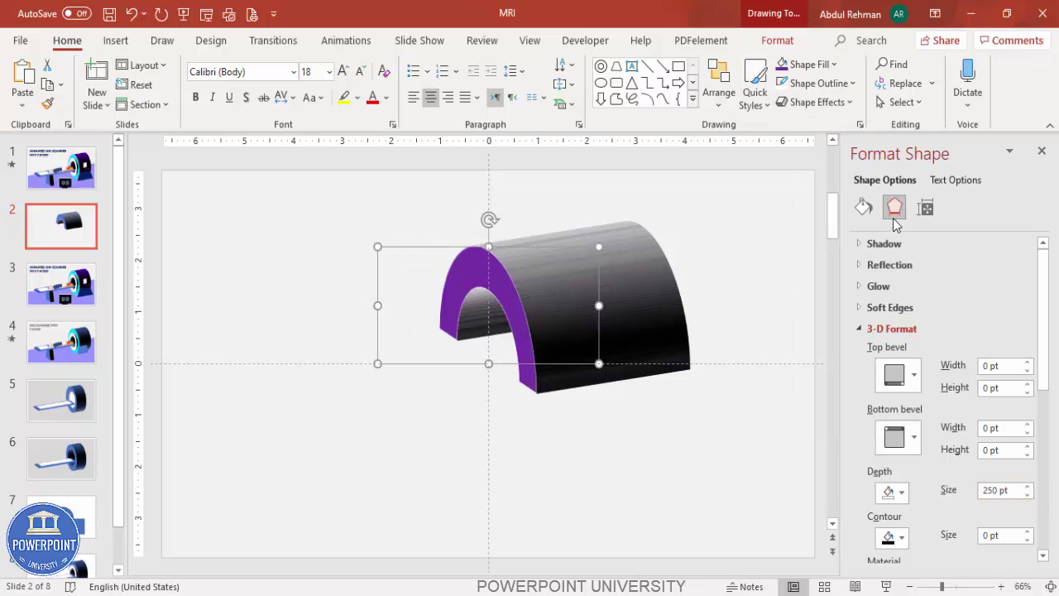
{"action": "left_click", "coordinate": [819, 83]}
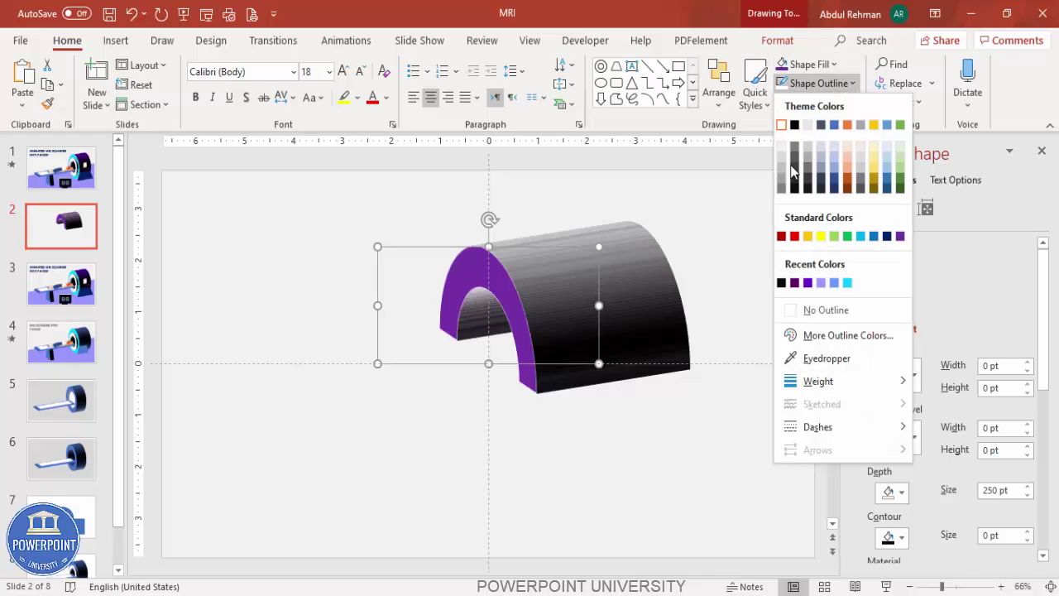
{"action": "left_click", "coordinate": [823, 310]}
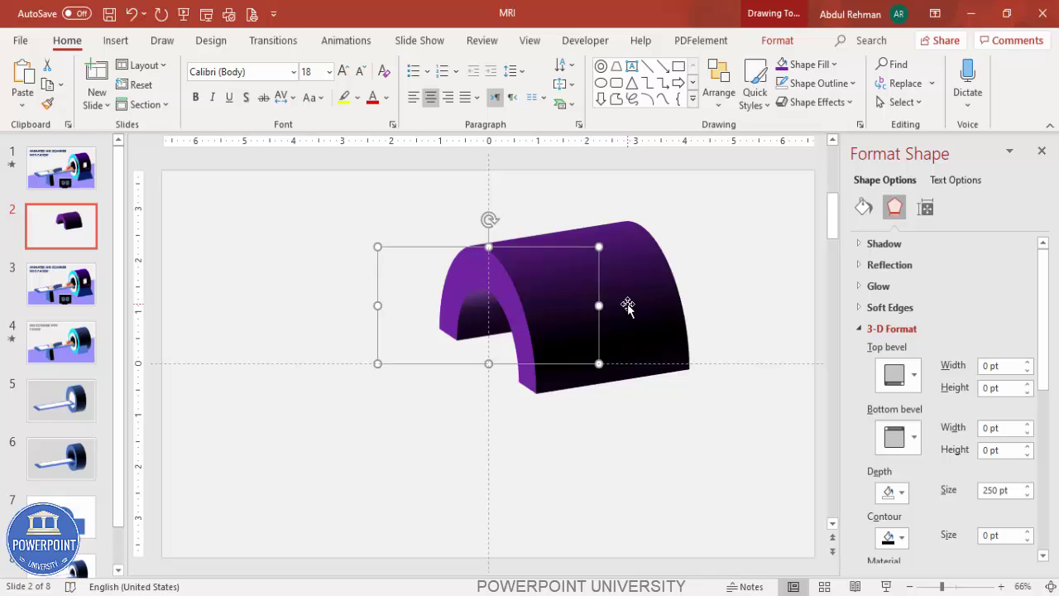
{"action": "left_click_drag", "start_coordinate": [627, 305], "coordinate": [683, 303]}
{"action": "left_click_drag", "start_coordinate": [695, 297], "coordinate": [684, 288]}
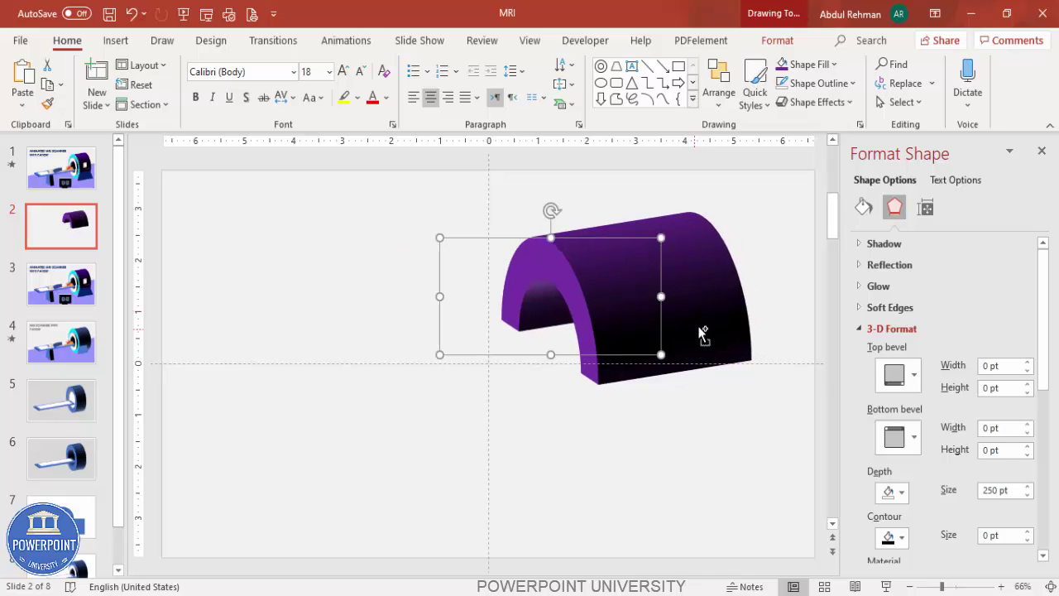
Step: Duplicate the arch below the original and fill the copy with the recent purple
{"action": "left_click_drag", "start_coordinate": [699, 290], "coordinate": [683, 437]}
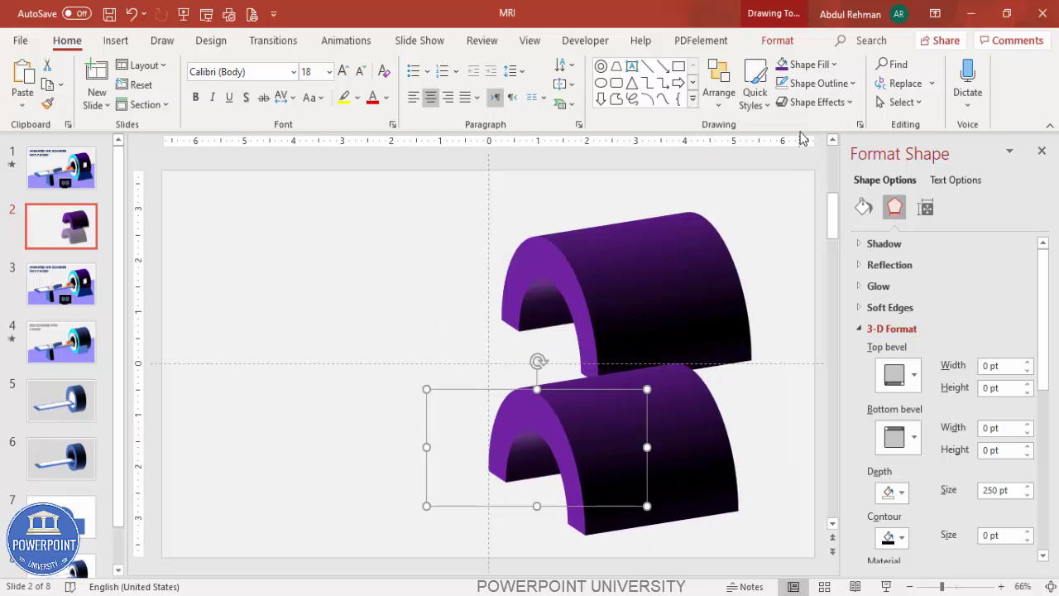
{"action": "left_click", "coordinate": [816, 64]}
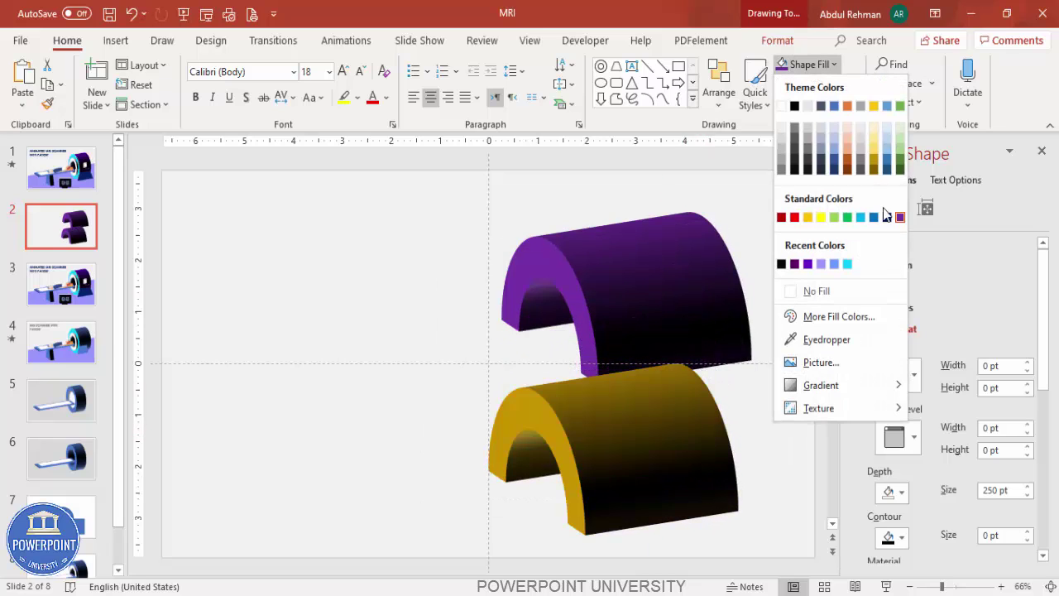
{"action": "left_click", "coordinate": [795, 265]}
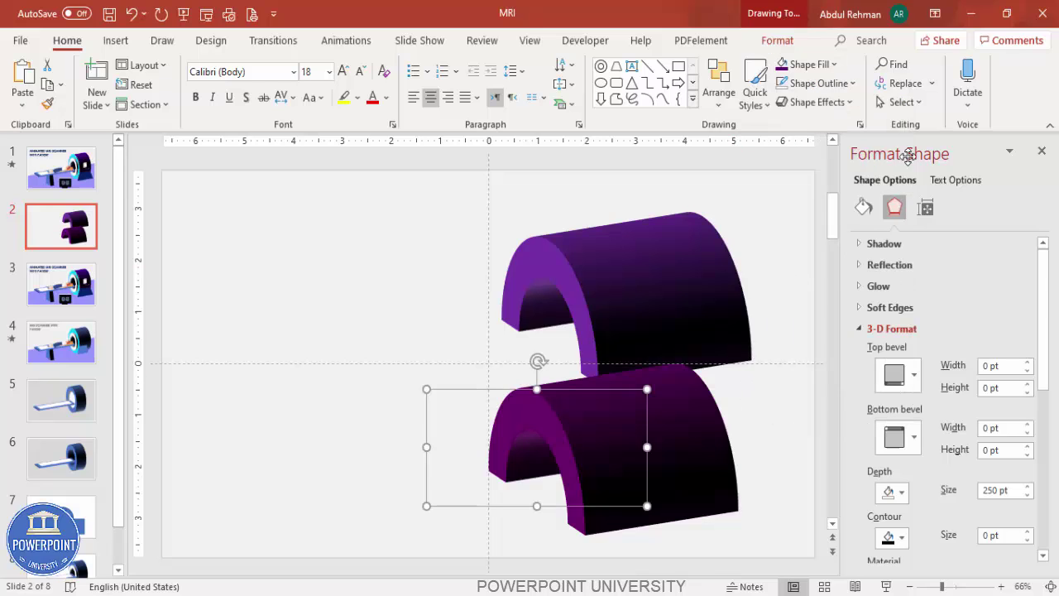
Step: Flip the copy vertically, send it to back, and move it up to close the tube
{"action": "left_click", "coordinate": [774, 41]}
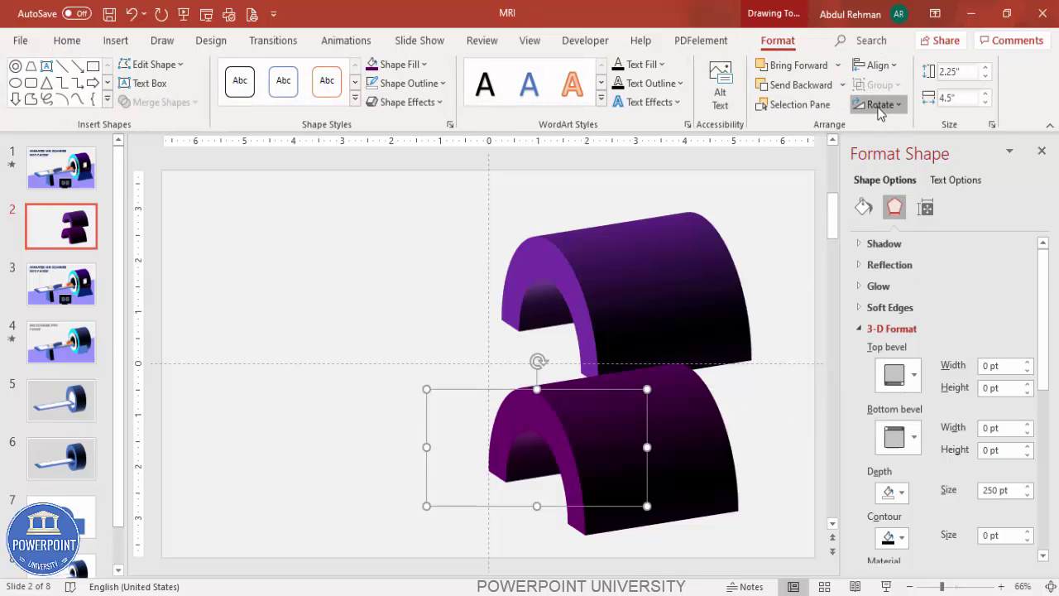
{"action": "left_click", "coordinate": [879, 111]}
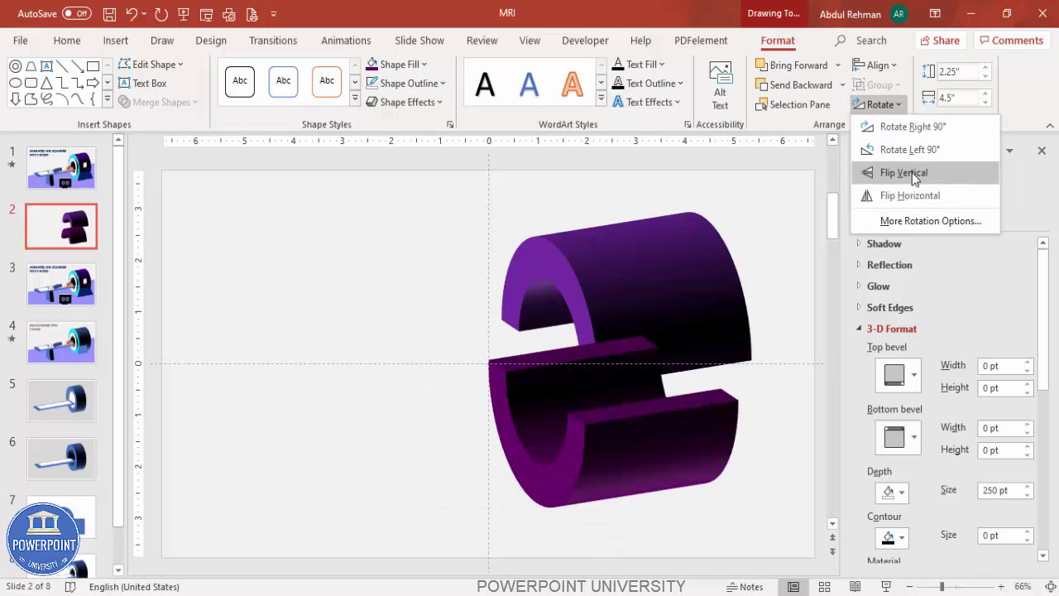
{"action": "left_click", "coordinate": [913, 174]}
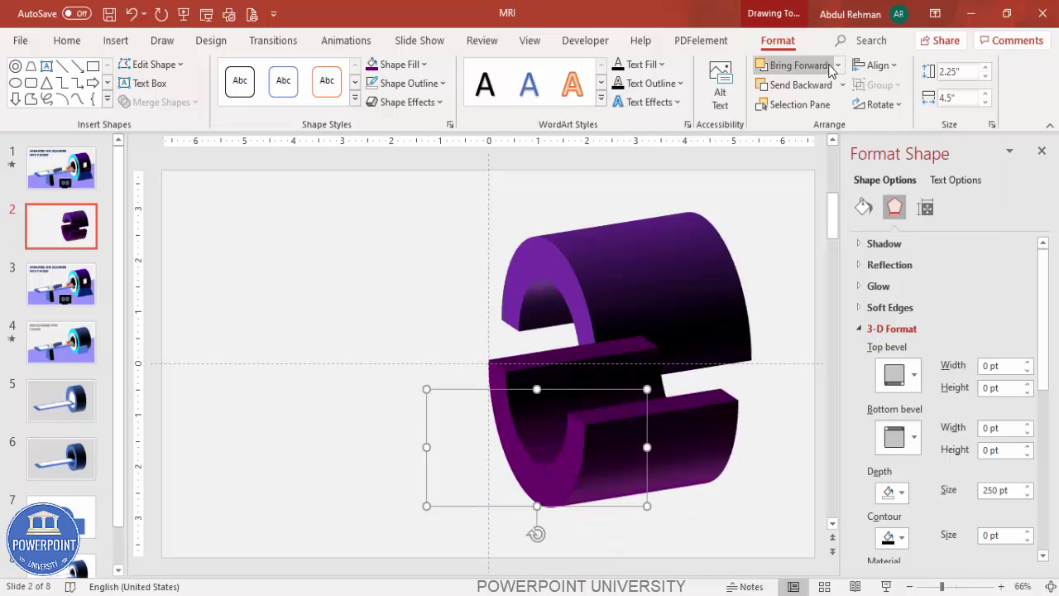
{"action": "left_click", "coordinate": [844, 89]}
{"action": "left_click", "coordinate": [791, 130]}
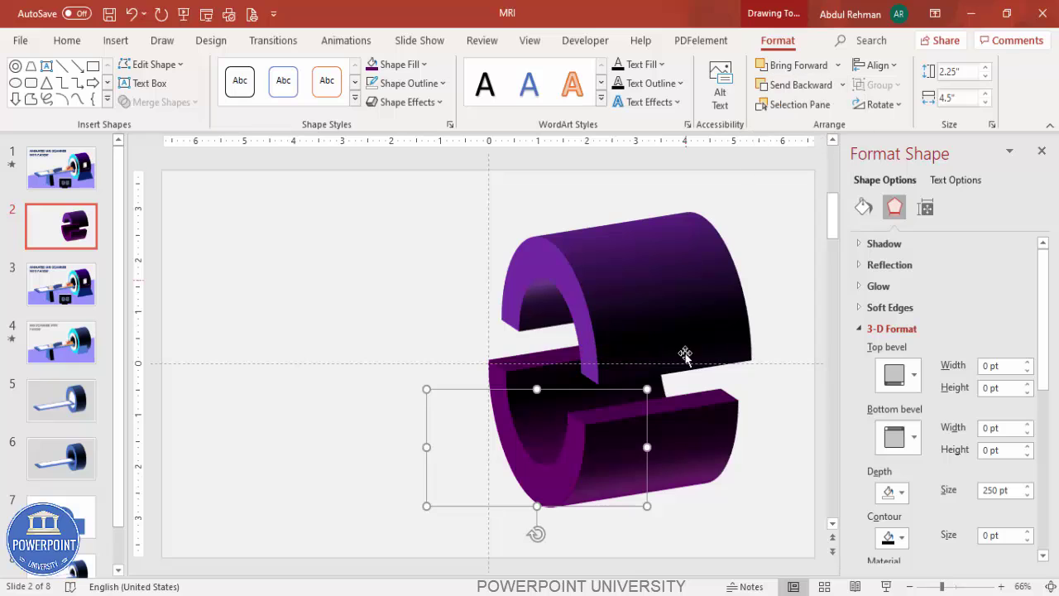
{"action": "left_click_drag", "start_coordinate": [698, 433], "coordinate": [734, 381]}
Step: Select both arches and turn off the slide guides
{"action": "left_click", "coordinate": [695, 296], "text": "shift"}
{"action": "left_click", "coordinate": [532, 41]}
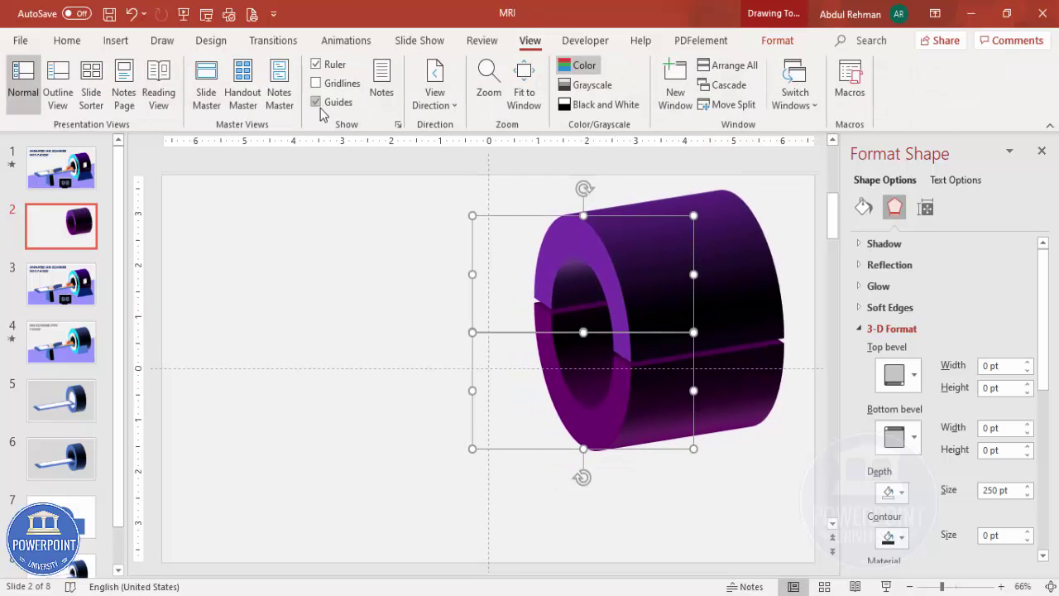
{"action": "left_click", "coordinate": [369, 234]}
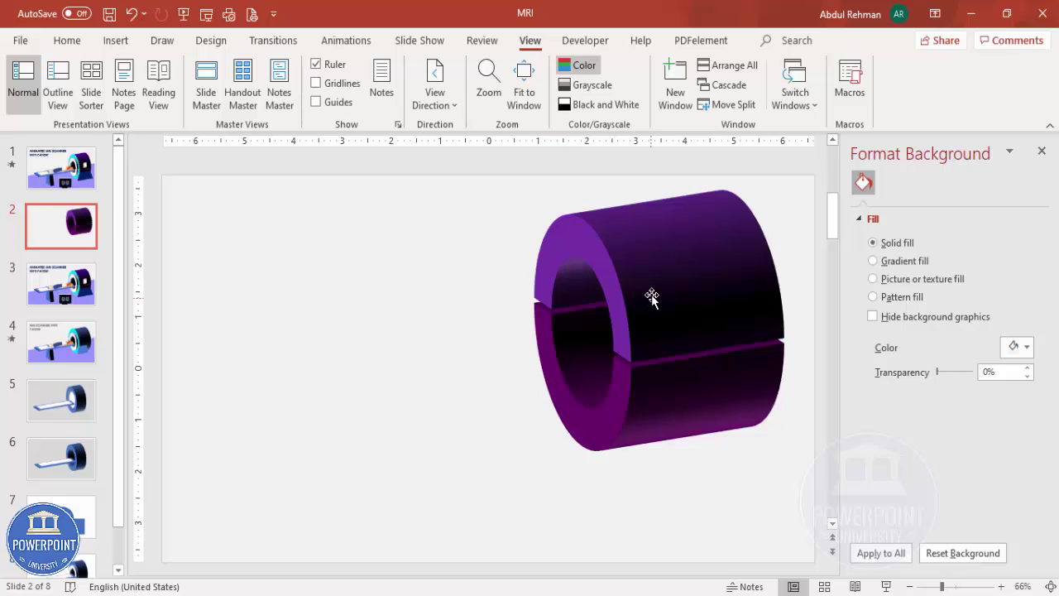
Step: Duplicate the upper arch out to the left and shrink the copy
{"action": "left_click", "coordinate": [620, 241]}
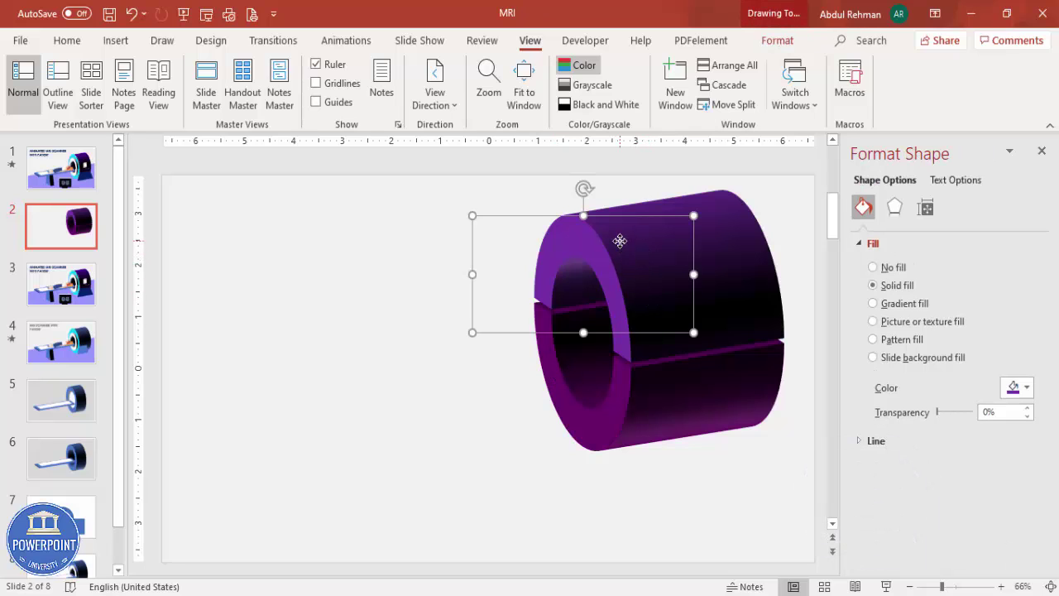
{"action": "left_click_drag", "start_coordinate": [620, 241], "coordinate": [304, 315]}
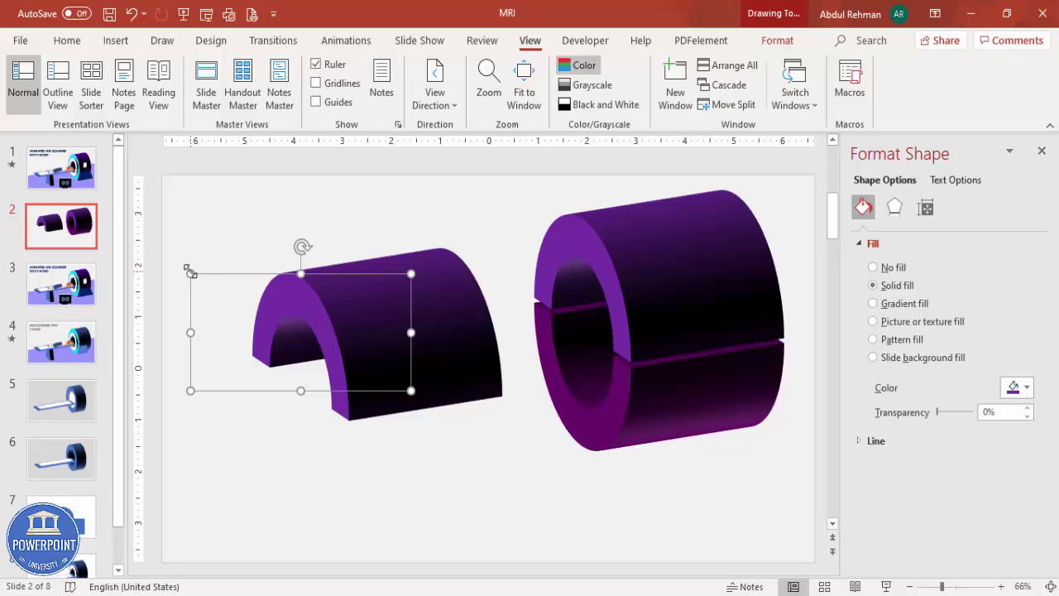
{"action": "left_click_drag", "start_coordinate": [190, 272], "coordinate": [219, 306]}
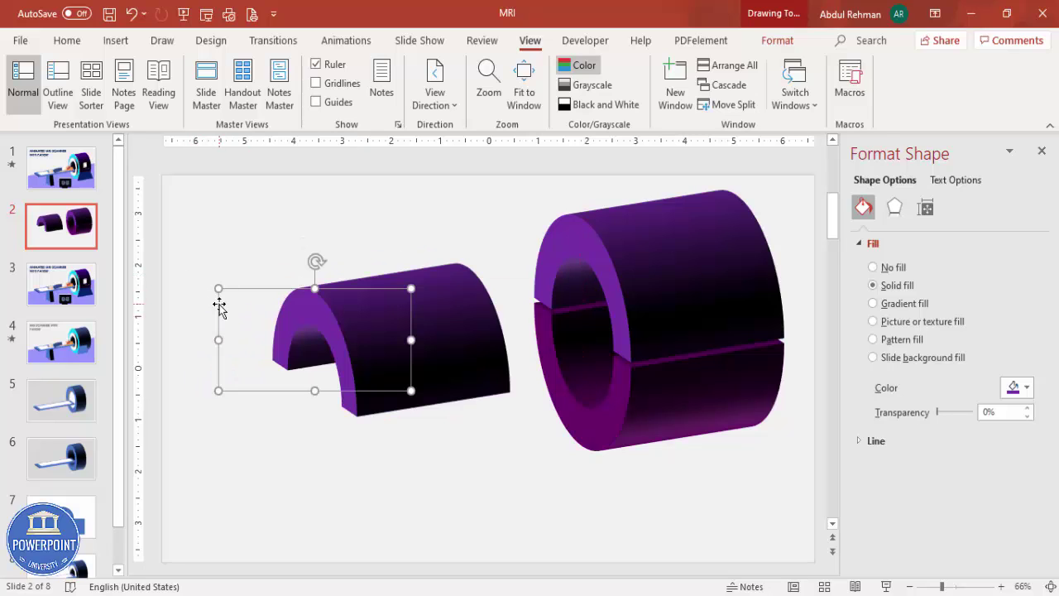
Step: Set the copy's 3-D depth to 20 pt and fill it white
{"action": "left_click", "coordinate": [895, 206]}
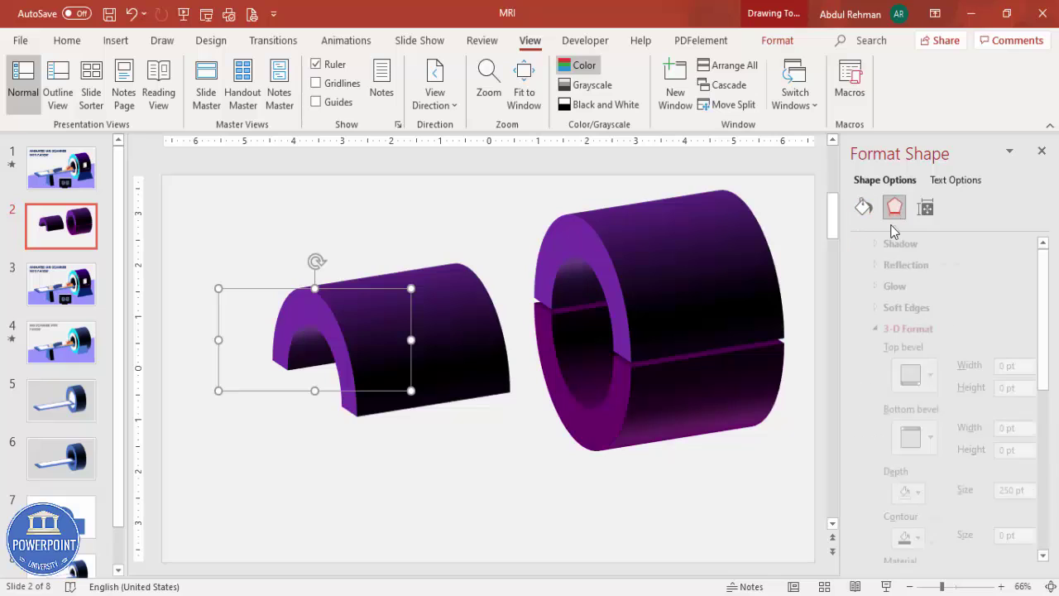
{"action": "left_click_drag", "start_coordinate": [1016, 490], "coordinate": [981, 490]}
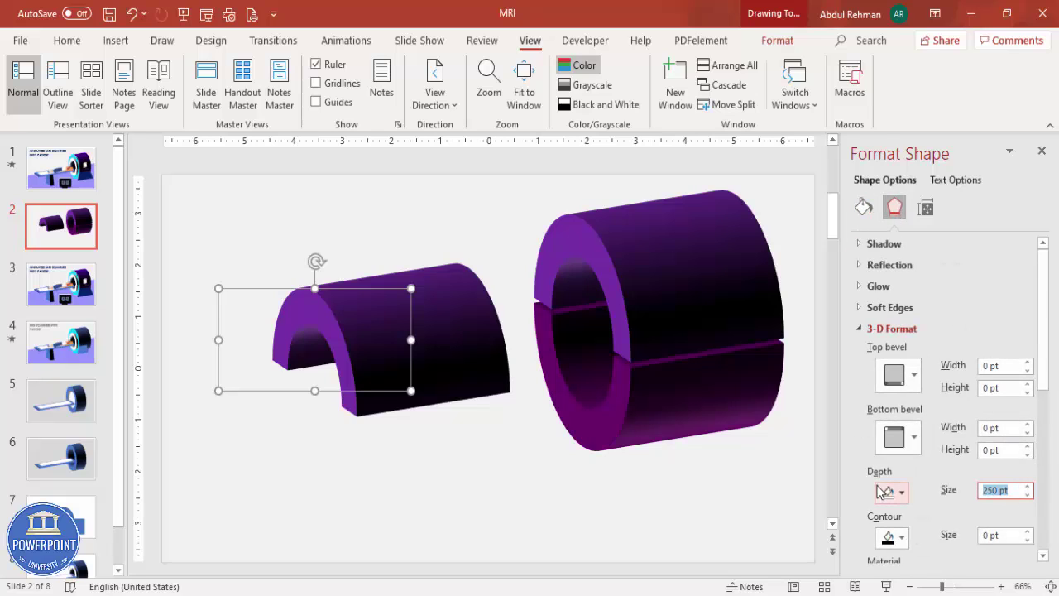
{"action": "type", "text": "20"}
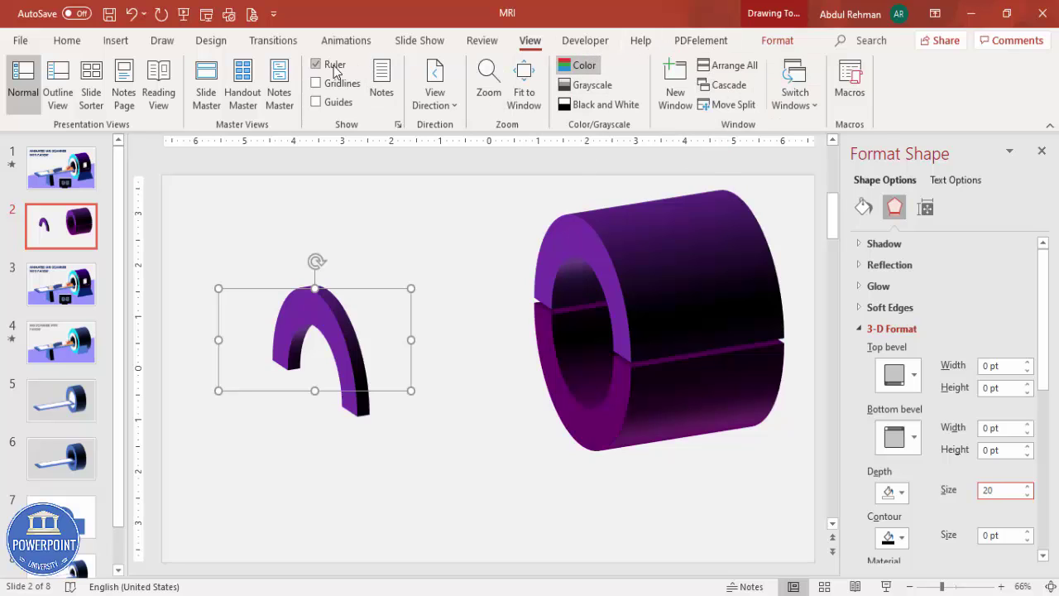
{"action": "left_click", "coordinate": [778, 40]}
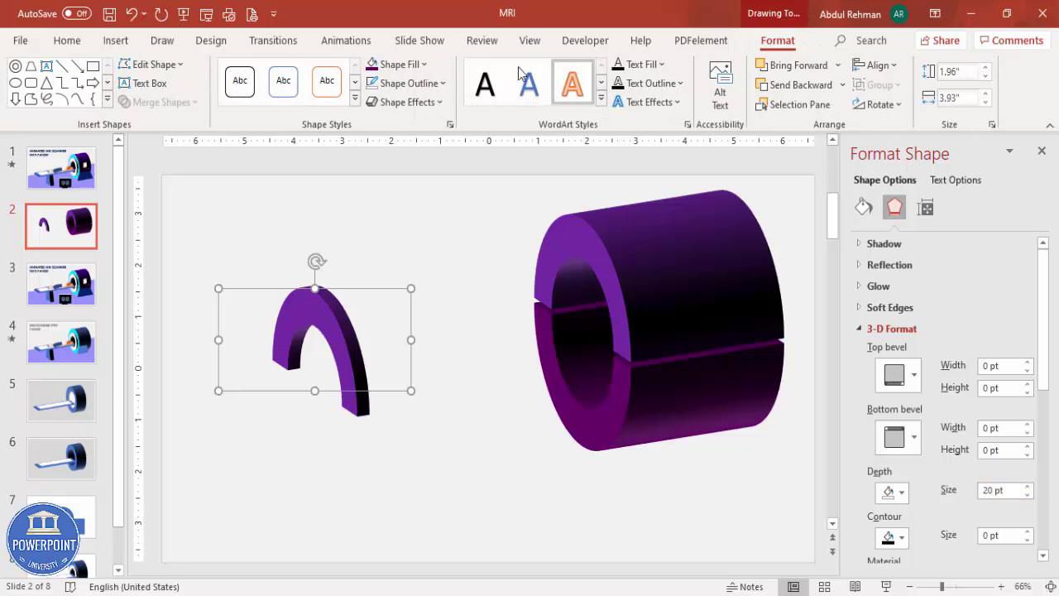
{"action": "left_click", "coordinate": [401, 65]}
{"action": "left_click", "coordinate": [372, 106]}
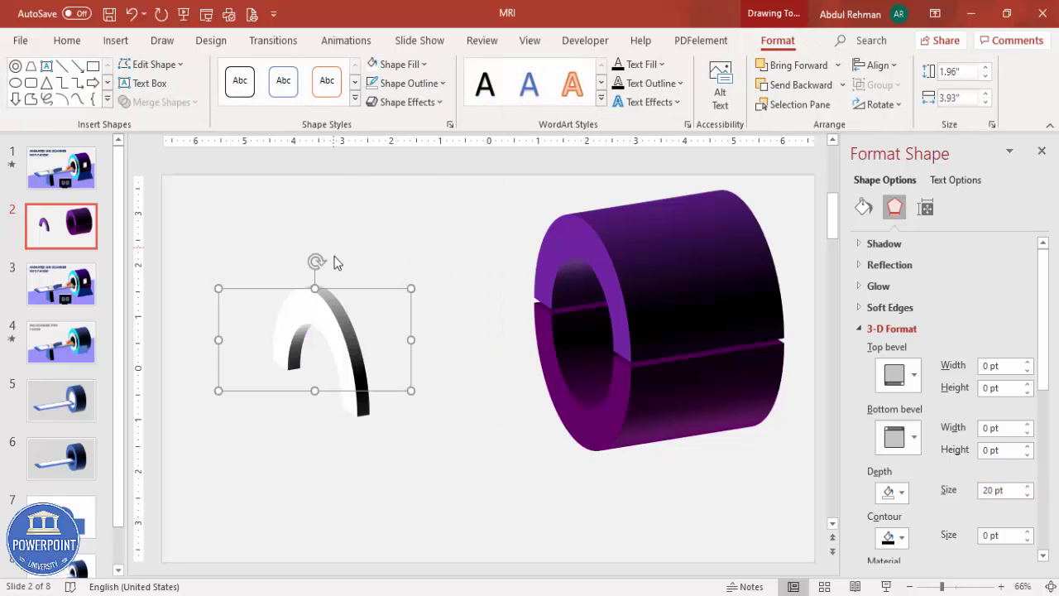
Step: Place the white arc on the tube's opening and fit a vertically flipped copy beneath it
{"action": "left_click_drag", "start_coordinate": [326, 315], "coordinate": [580, 379]}
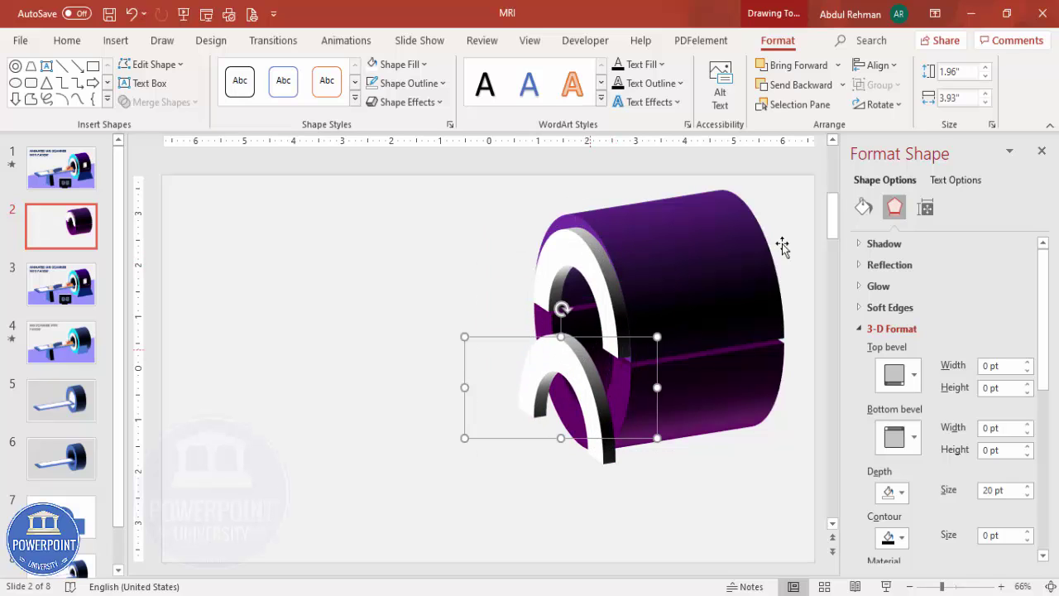
{"action": "left_click", "coordinate": [878, 105]}
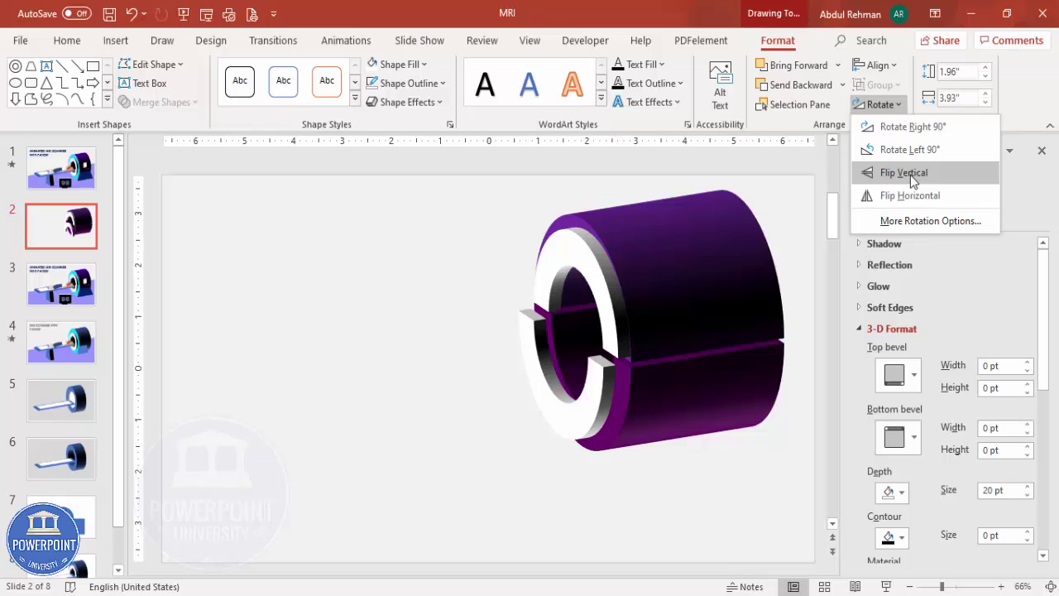
{"action": "left_click", "coordinate": [913, 181]}
{"action": "left_click_drag", "start_coordinate": [591, 407], "coordinate": [605, 406]}
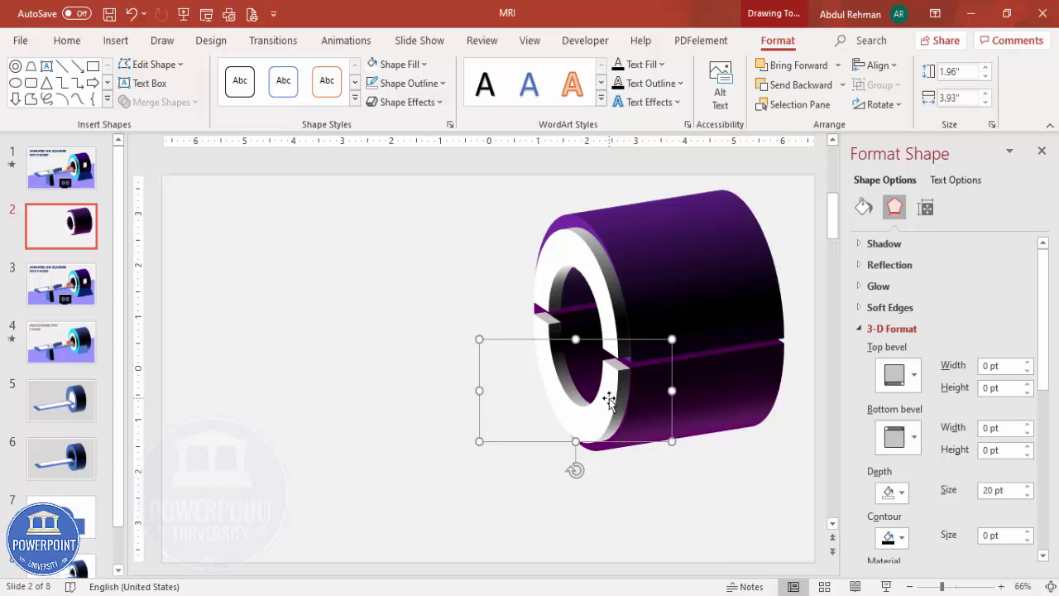
{"action": "key", "text": "ctrl+z"}
{"action": "key", "text": "ctrl+Down"}
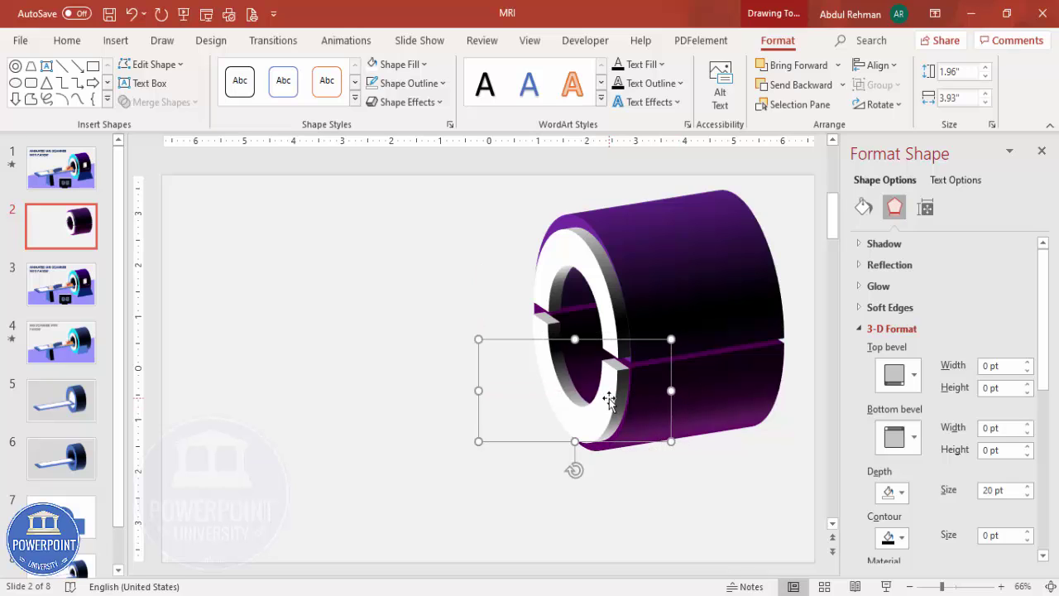
{"action": "left_click", "coordinate": [761, 459]}
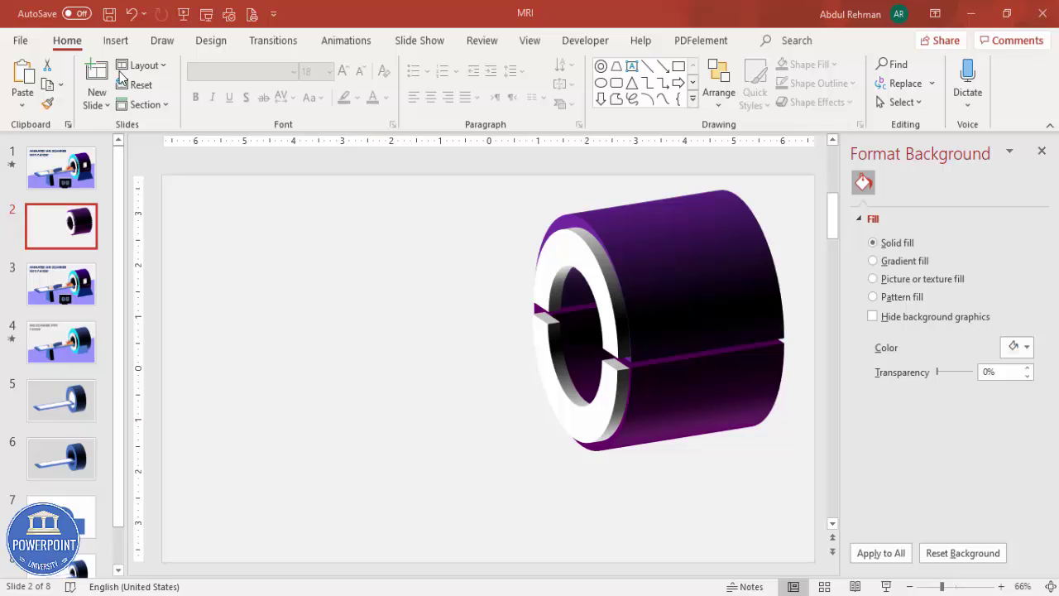
Step: Draw a rectangle across the slide's left side into the cylinder's opening
{"action": "left_click", "coordinate": [115, 39]}
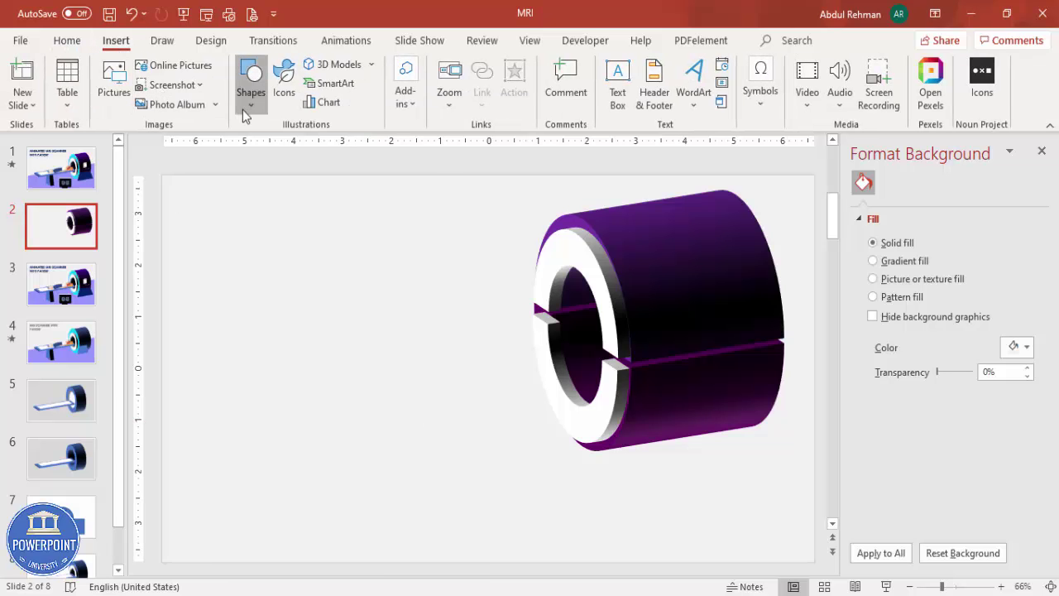
{"action": "left_click", "coordinate": [251, 83]}
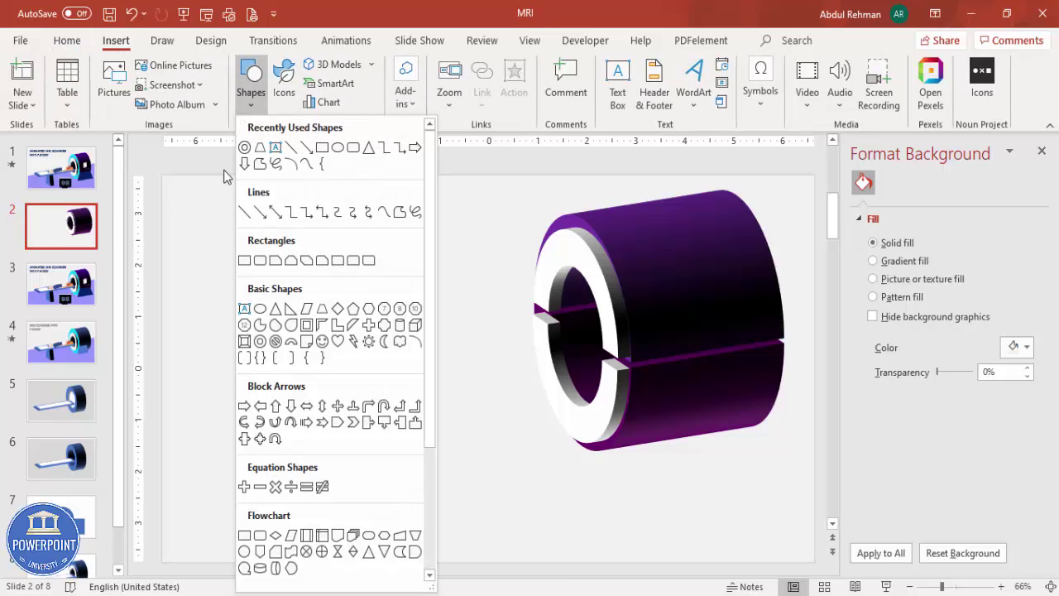
{"action": "left_click", "coordinate": [245, 261]}
{"action": "mouse_move", "coordinate": [199, 348]}
{"action": "left_mouse_down"}
{"action": "mouse_move", "coordinate": [298, 373]}
{"action": "mouse_move", "coordinate": [560, 408]}
{"action": "mouse_move", "coordinate": [597, 443]}
{"action": "mouse_move", "coordinate": [608, 439]}
{"action": "left_mouse_up"}
{"action": "left_click_drag", "start_coordinate": [428, 378], "coordinate": [413, 370]}
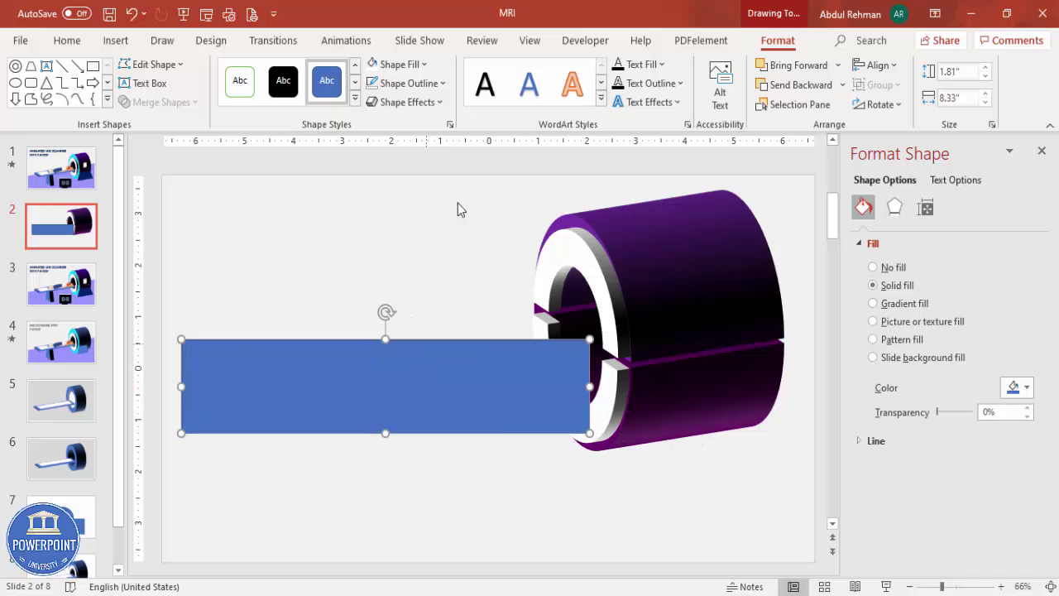
Step: Remove the rectangle's outline and bring up its 3-D rotation presets
{"action": "left_click", "coordinate": [422, 82]}
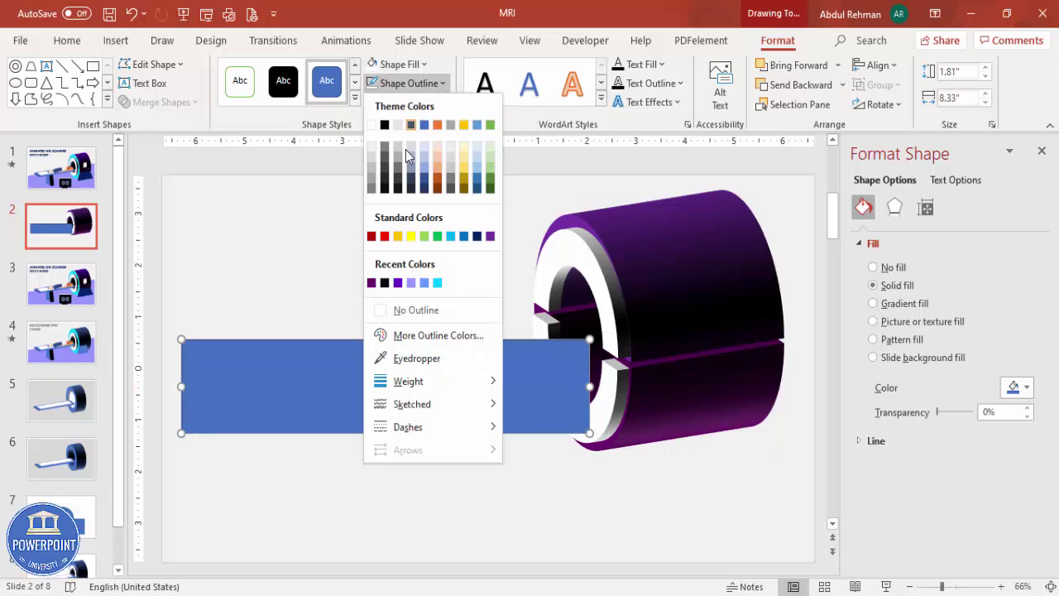
{"action": "left_click", "coordinate": [424, 310]}
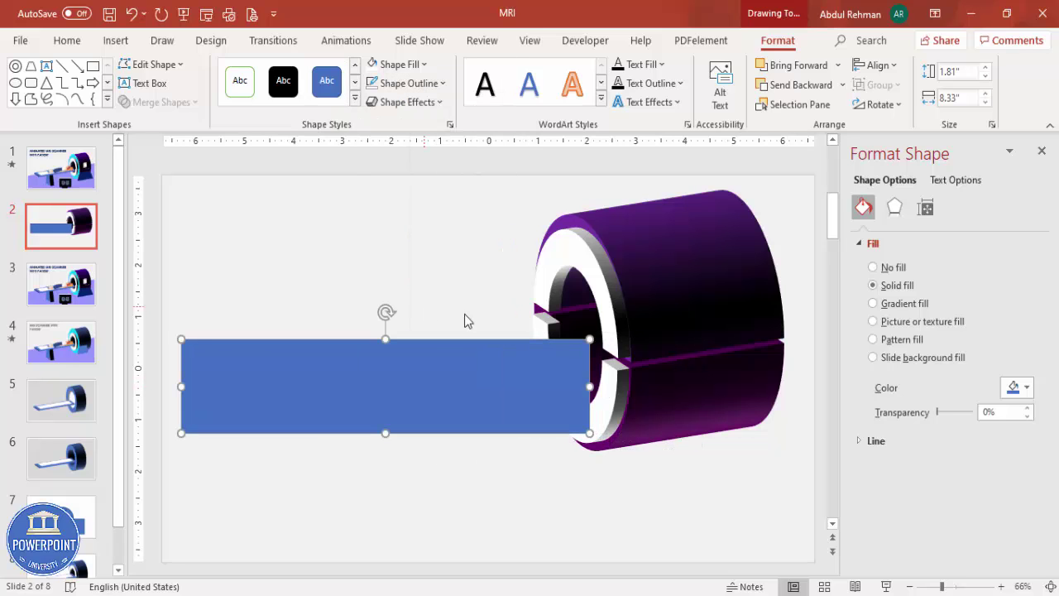
{"action": "left_click", "coordinate": [898, 209]}
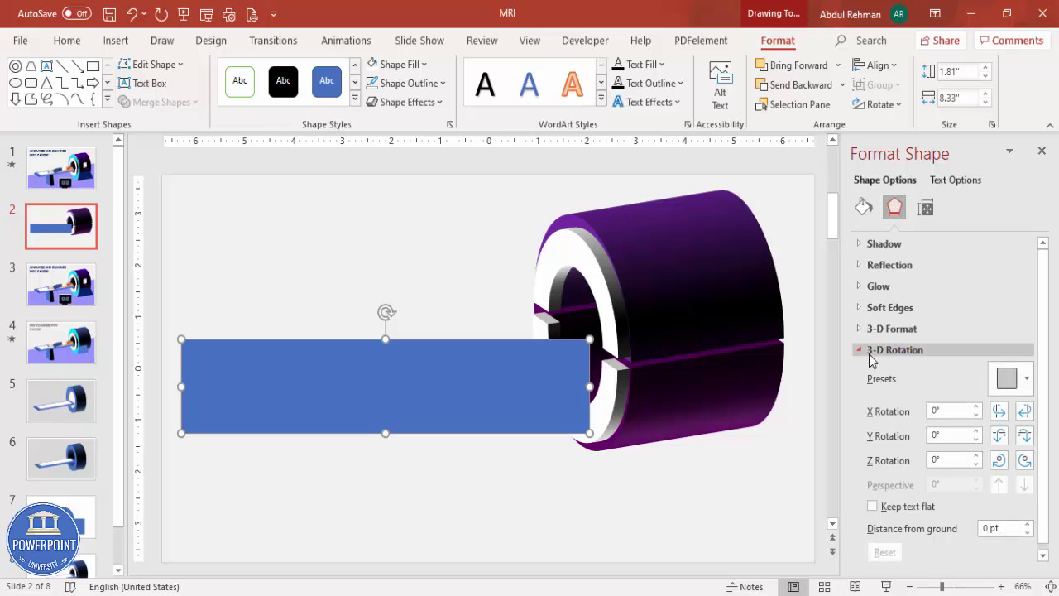
{"action": "left_click", "coordinate": [1012, 378]}
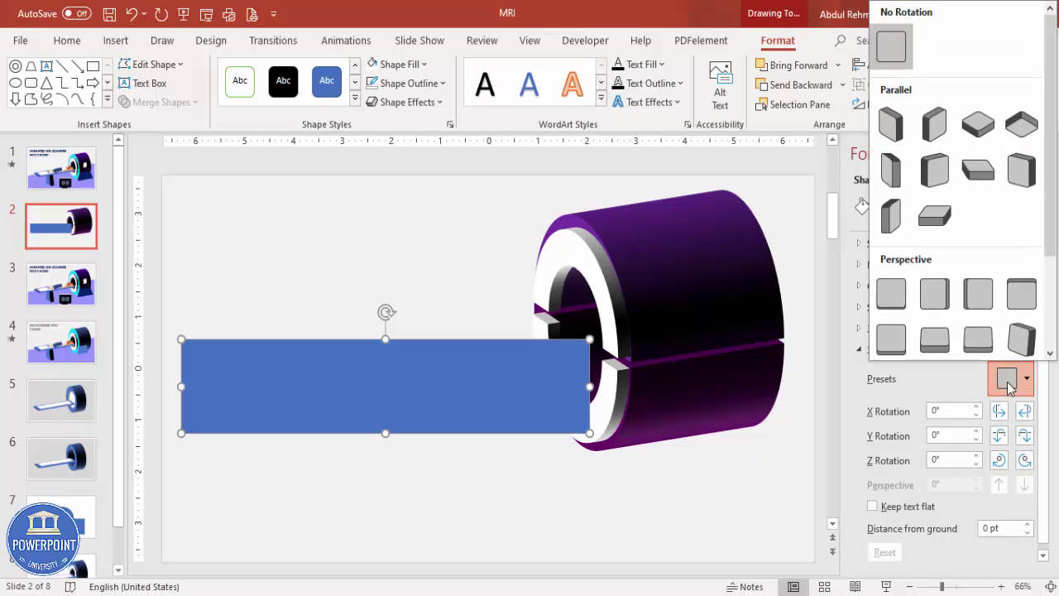
Step: Tilt the rectangle with Off Axis 1: Top, make it 2.25 inches tall, and position it
{"action": "left_click", "coordinate": [979, 170]}
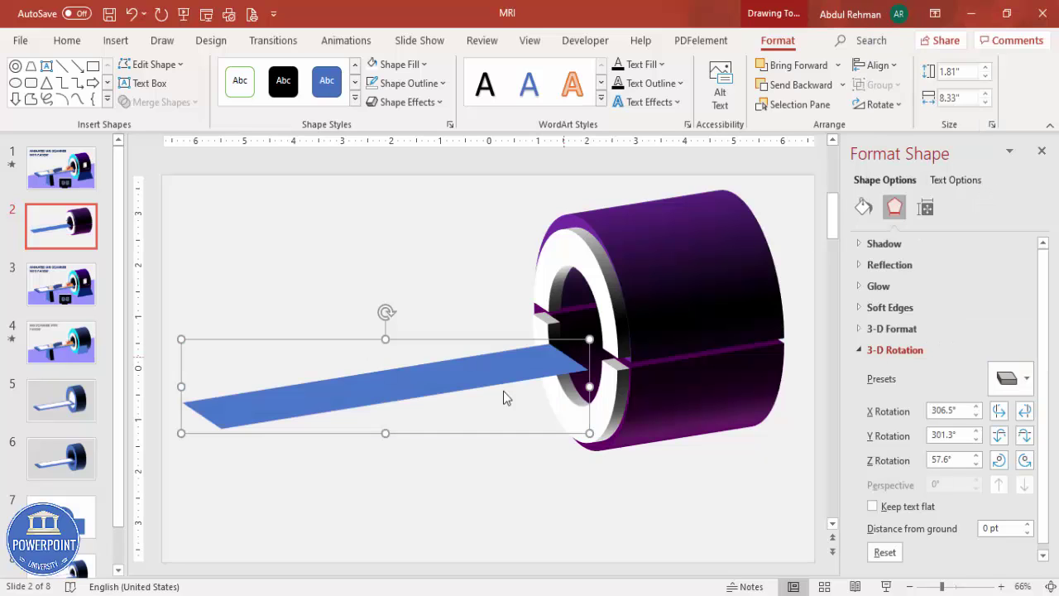
{"action": "left_click_drag", "start_coordinate": [412, 391], "coordinate": [417, 392]}
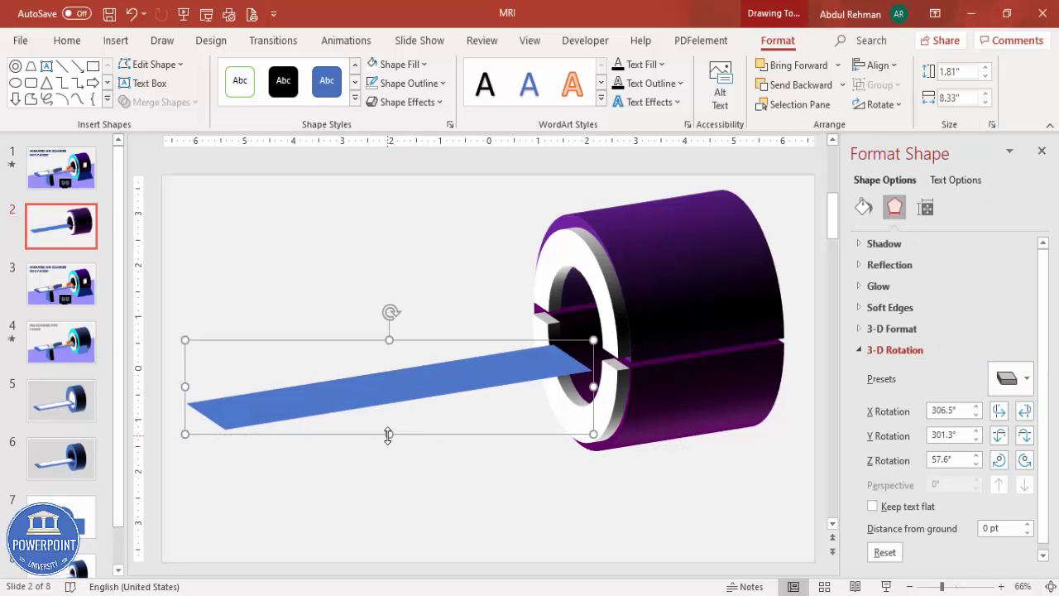
{"action": "left_click_drag", "start_coordinate": [388, 434], "coordinate": [388, 457]}
{"action": "mouse_move", "coordinate": [415, 408]}
{"action": "left_mouse_down"}
{"action": "mouse_move", "coordinate": [419, 383]}
{"action": "mouse_move", "coordinate": [444, 367]}
{"action": "mouse_move", "coordinate": [421, 374]}
{"action": "mouse_move", "coordinate": [414, 390]}
{"action": "left_mouse_up"}
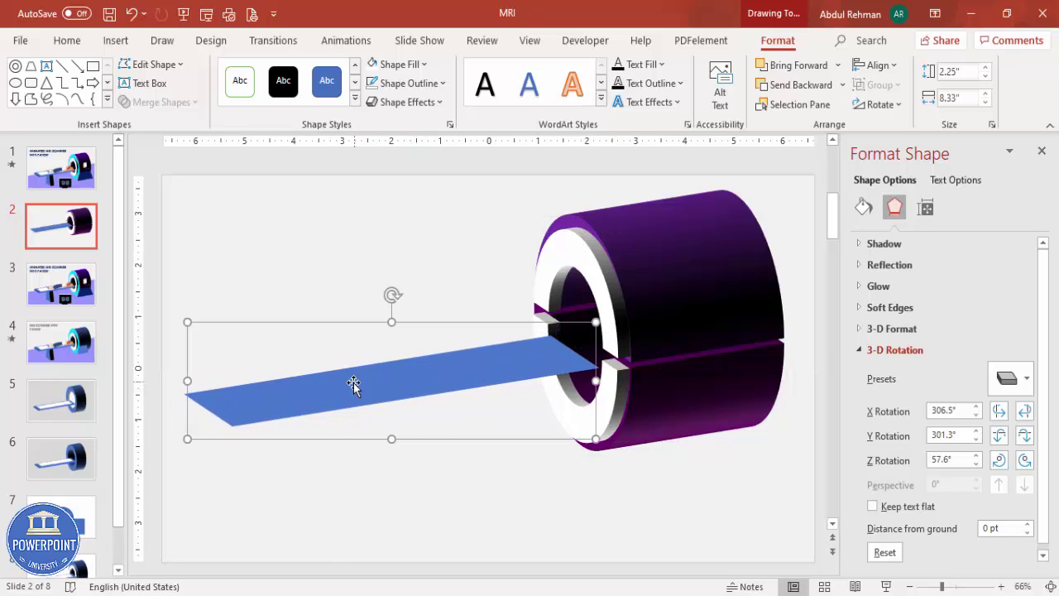
Step: Set the slab's 3-D depth to 10 pt and duplicate it above the original
{"action": "left_click", "coordinate": [902, 329]}
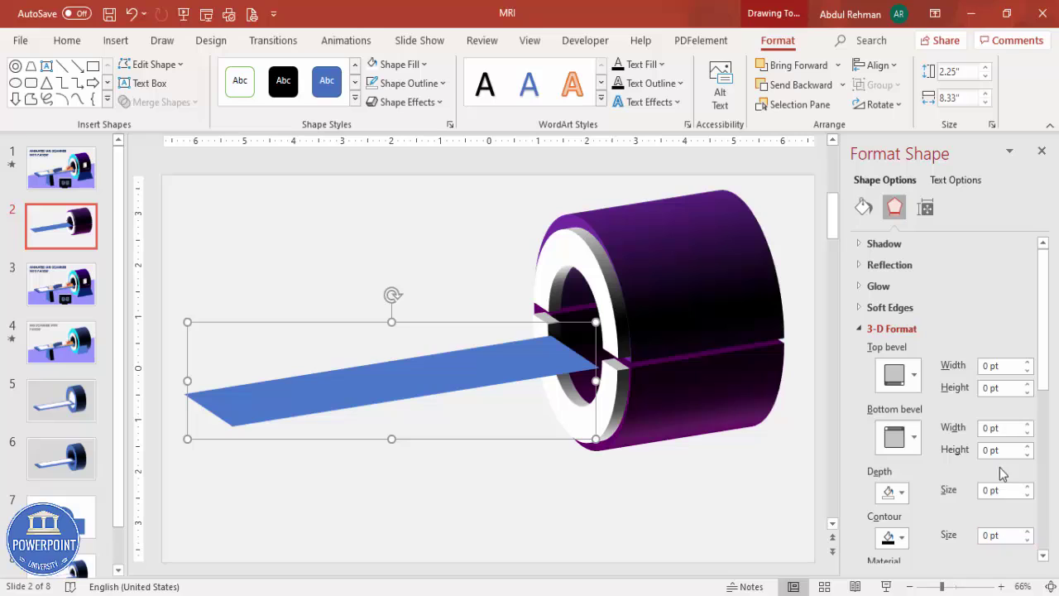
{"action": "left_click", "coordinate": [1012, 490]}
{"action": "type", "text": "10"}
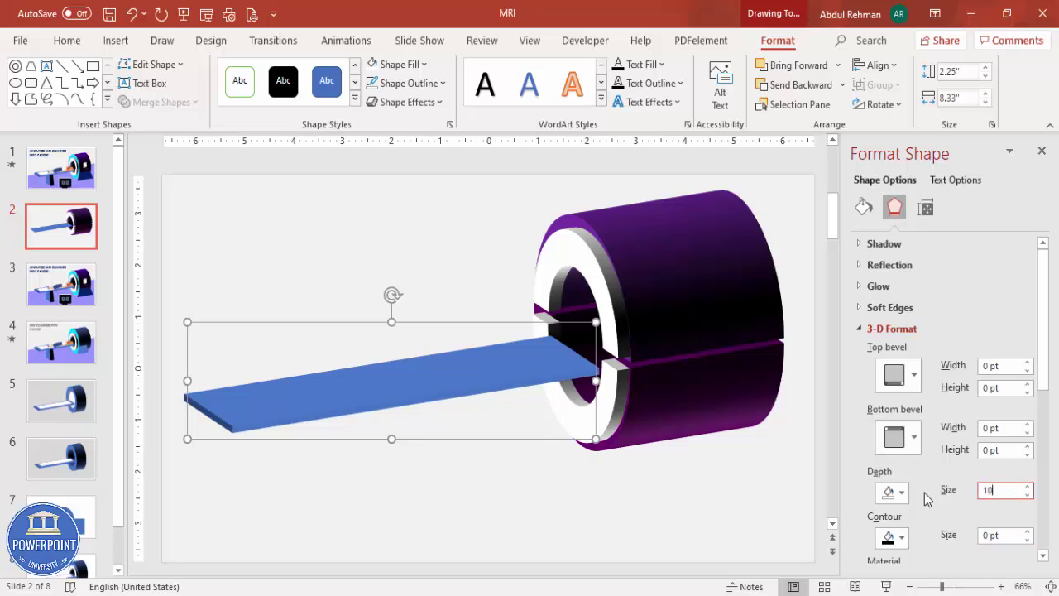
{"action": "left_click", "coordinate": [357, 401]}
{"action": "left_click_drag", "start_coordinate": [361, 414], "coordinate": [348, 327]}
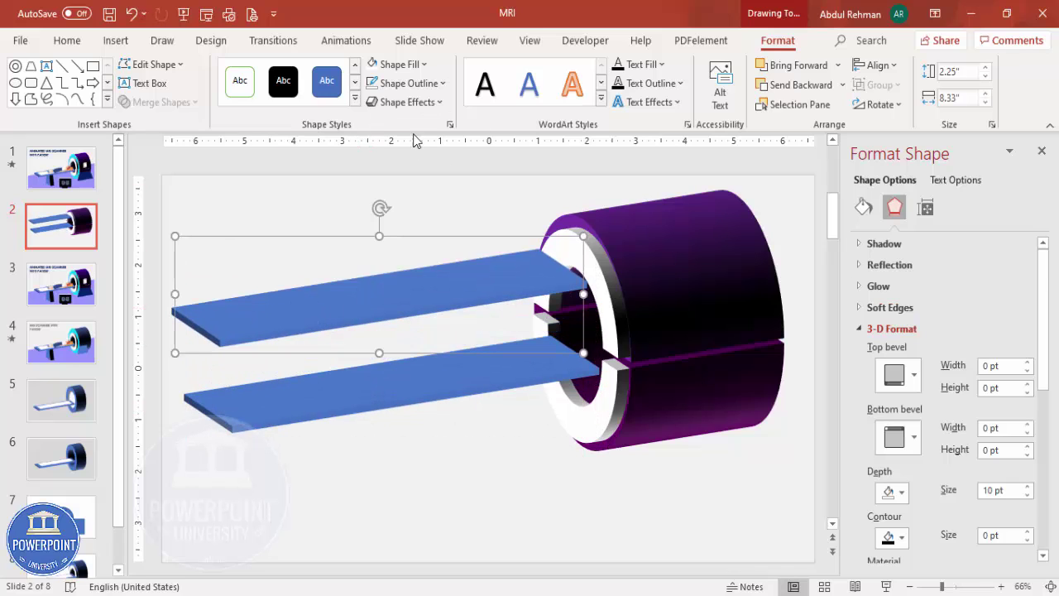
Step: Make the copied bar white with a 3 pt depth and shrink it slightly
{"action": "left_click", "coordinate": [377, 66]}
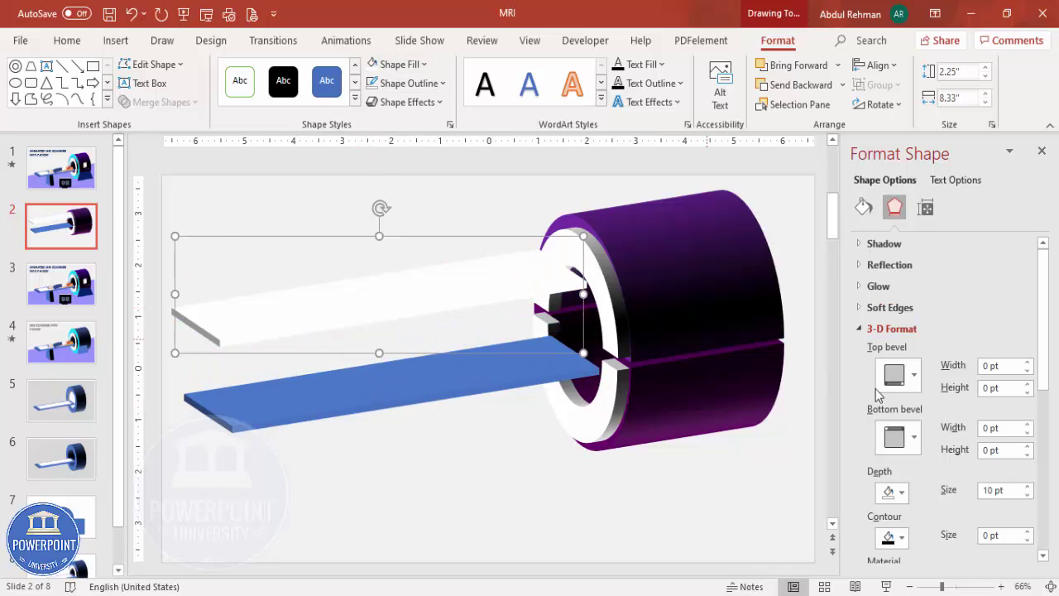
{"action": "left_click", "coordinate": [1006, 493]}
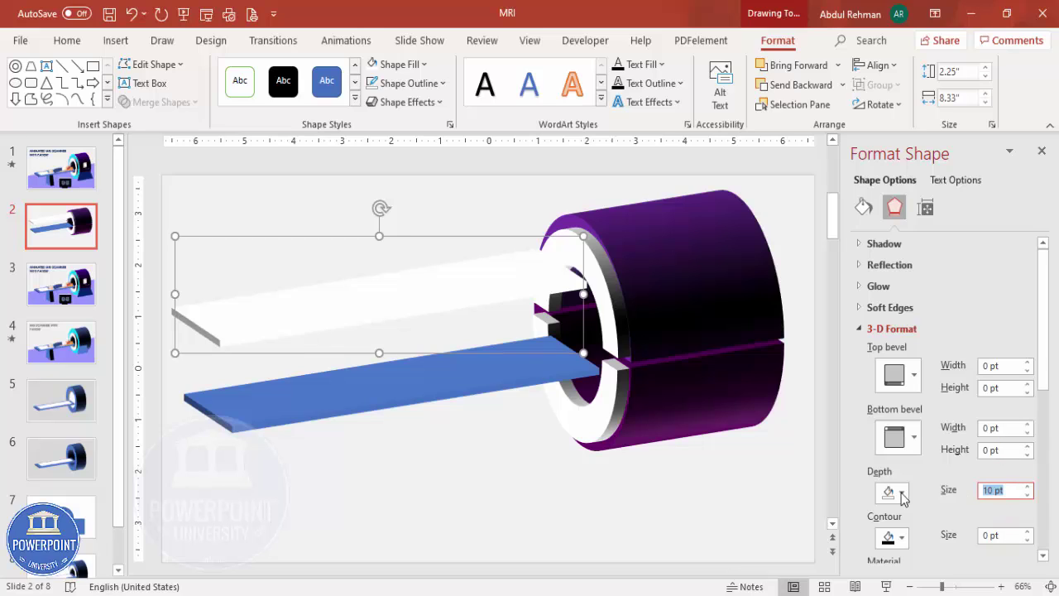
{"action": "type", "text": "3"}
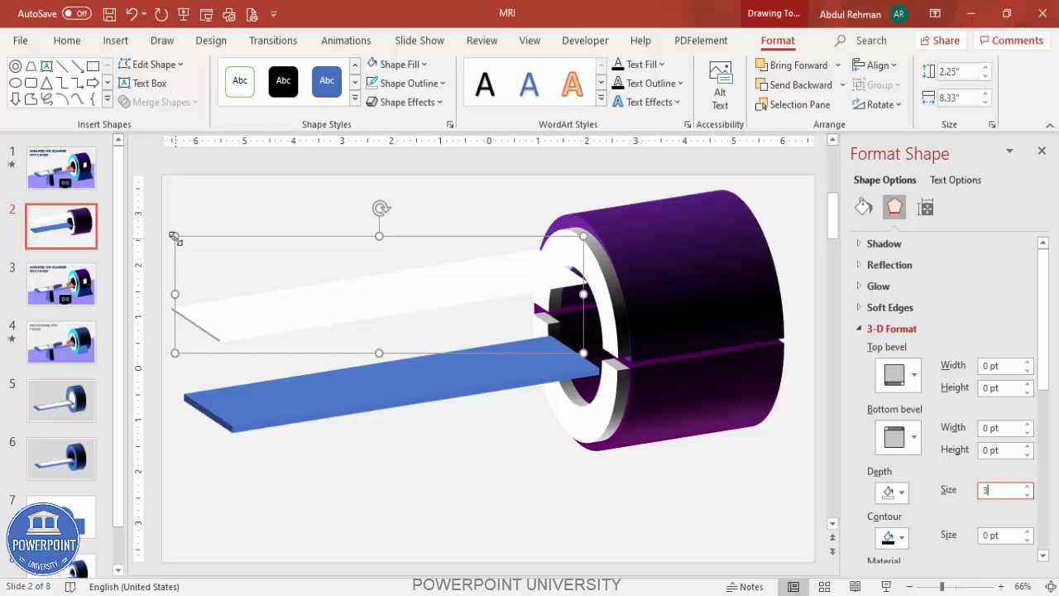
{"action": "left_click_drag", "start_coordinate": [175, 238], "coordinate": [220, 248]}
{"action": "key", "text": "Escape"}
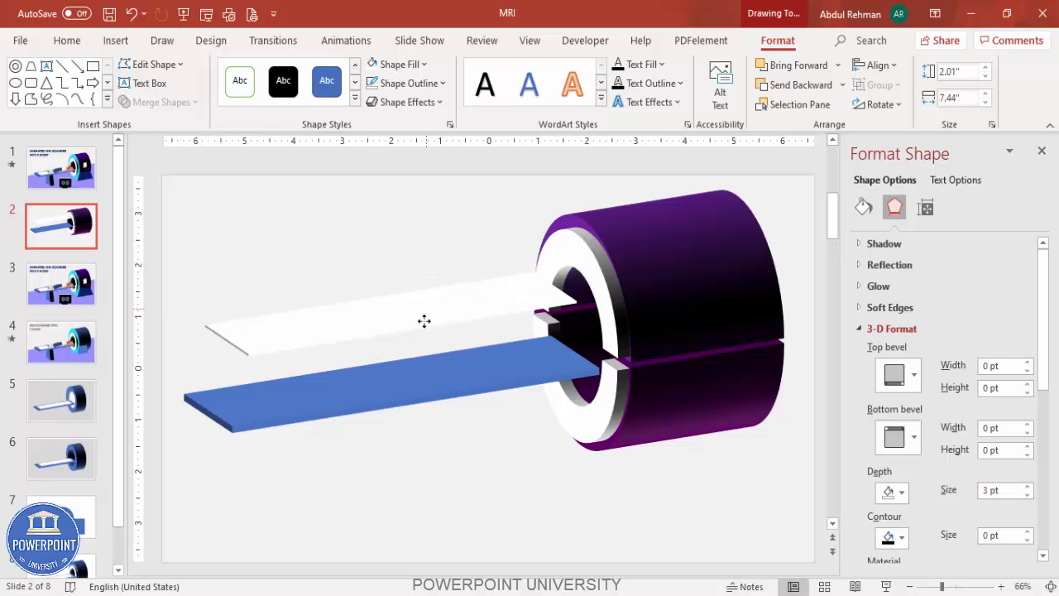
Step: Move the white bar onto the blue base toward the ring, then lower the blue base
{"action": "left_click_drag", "start_coordinate": [424, 320], "coordinate": [428, 378]}
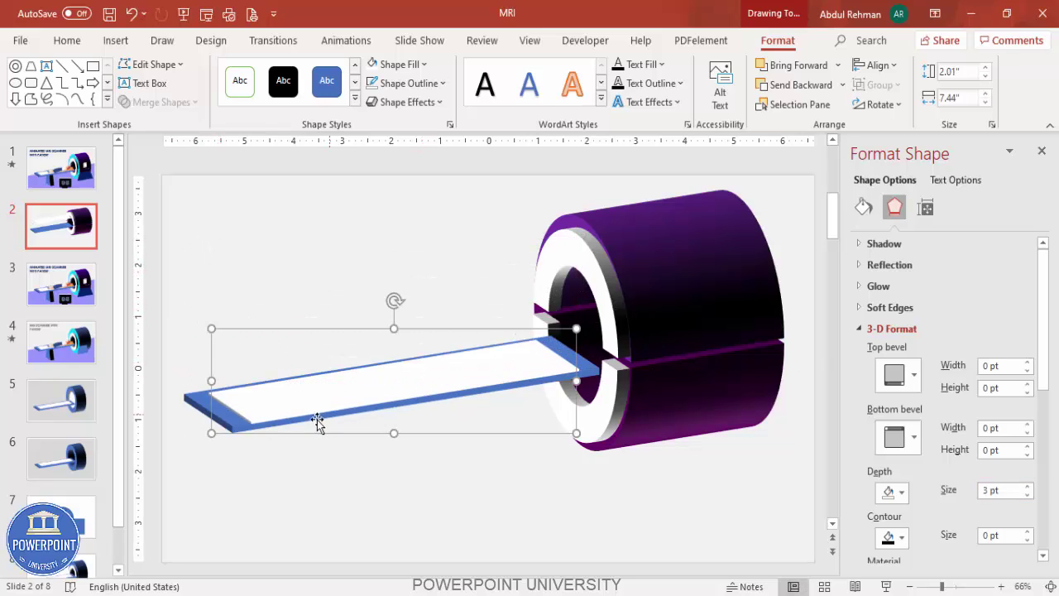
{"action": "left_click_drag", "start_coordinate": [212, 432], "coordinate": [228, 420]}
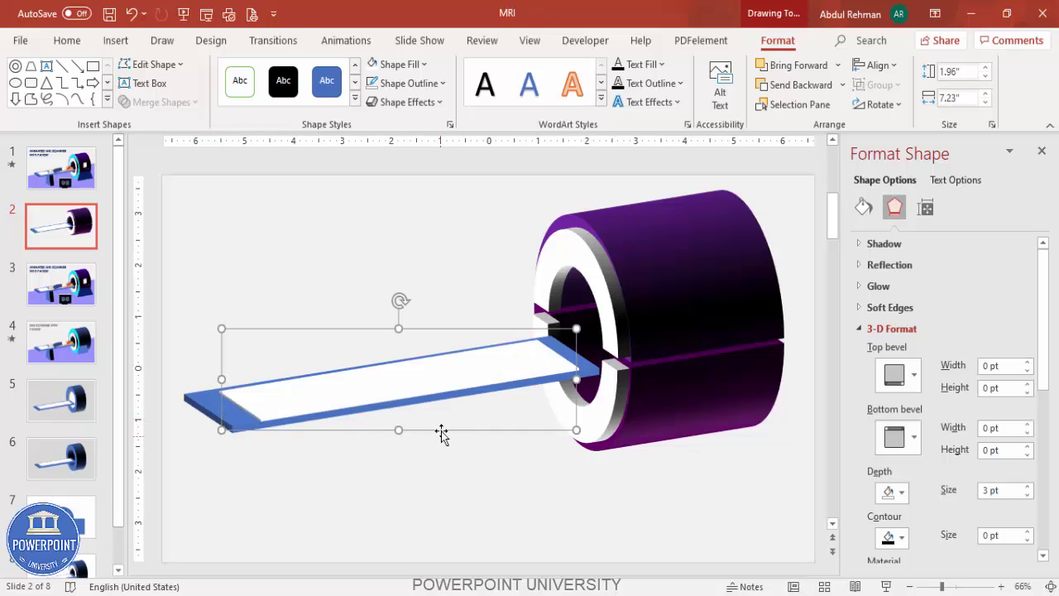
{"action": "key", "text": "Escape"}
{"action": "left_click_drag", "start_coordinate": [452, 373], "coordinate": [516, 360]}
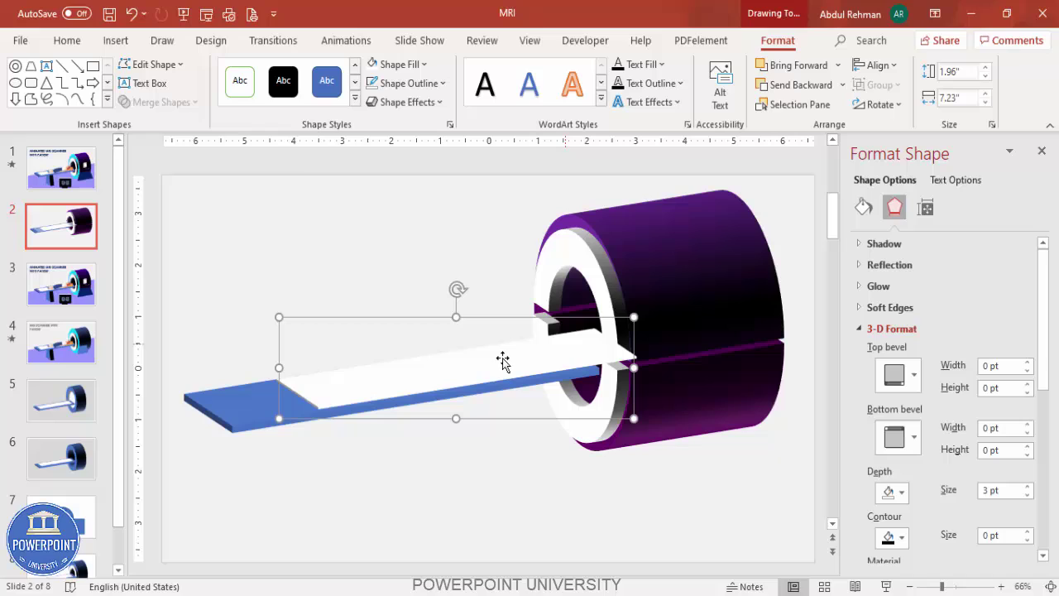
{"action": "left_click", "coordinate": [799, 85]}
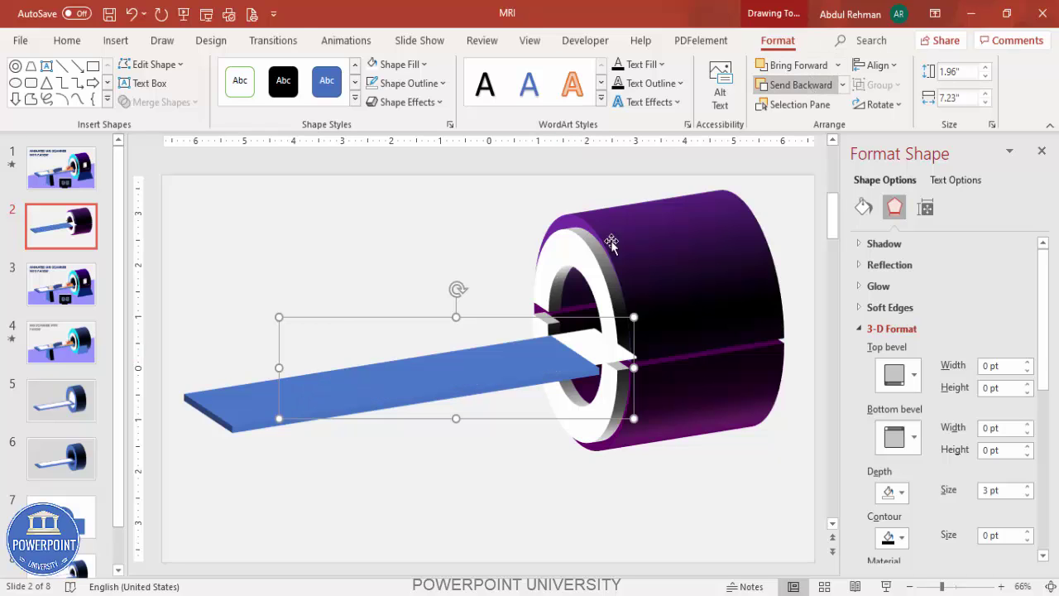
{"action": "left_click_drag", "start_coordinate": [237, 404], "coordinate": [231, 511]}
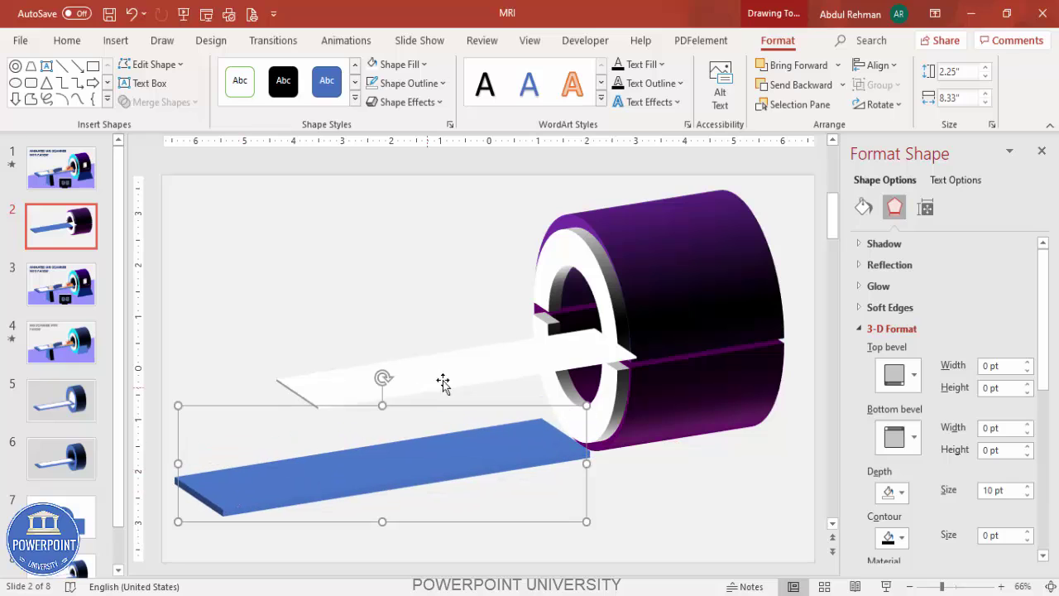
Step: Reorder layers, sending the white bar back and bringing the ring's inner piece to front
{"action": "left_click", "coordinate": [453, 377]}
{"action": "left_click", "coordinate": [799, 84]}
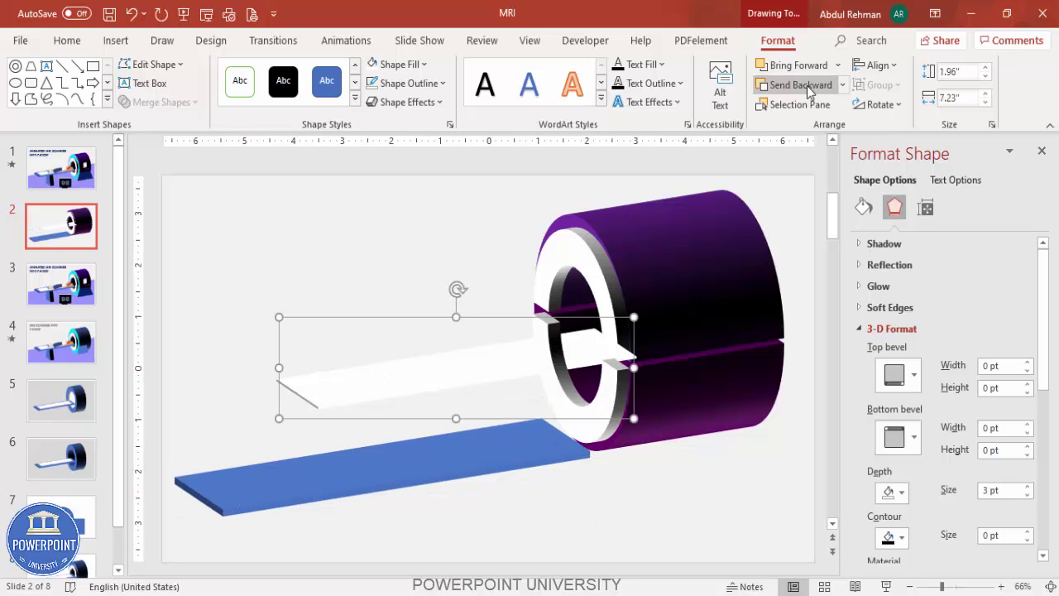
{"action": "left_click", "coordinate": [554, 390]}
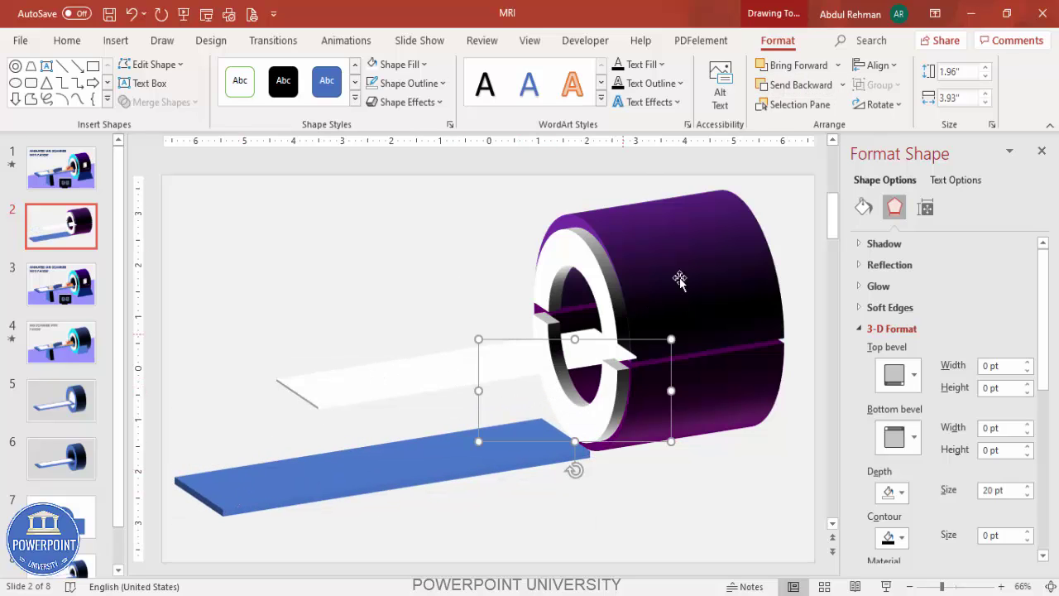
{"action": "left_click", "coordinate": [799, 85]}
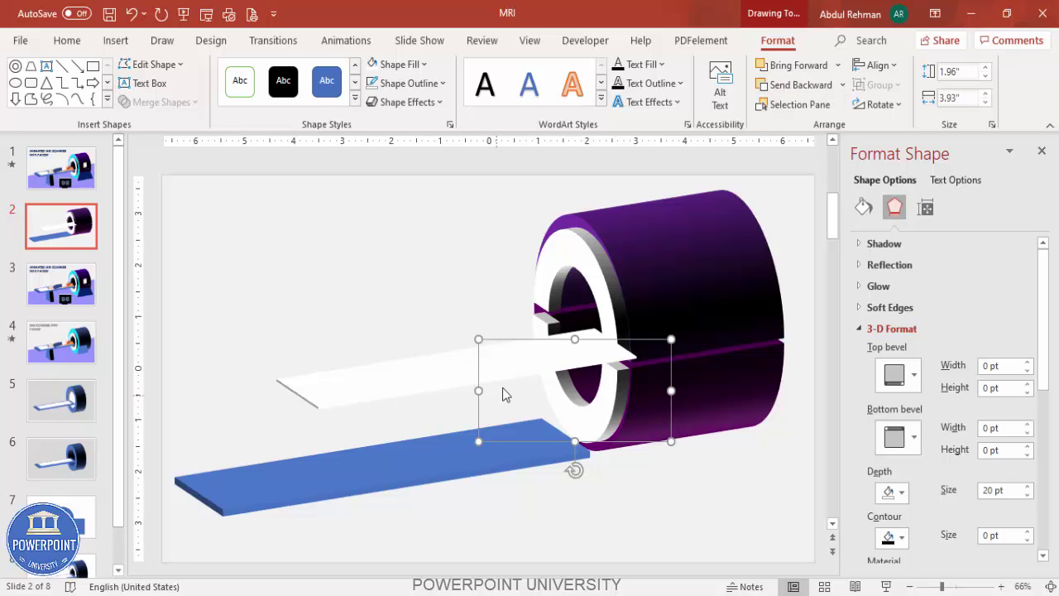
{"action": "left_click_drag", "start_coordinate": [440, 380], "coordinate": [421, 367]}
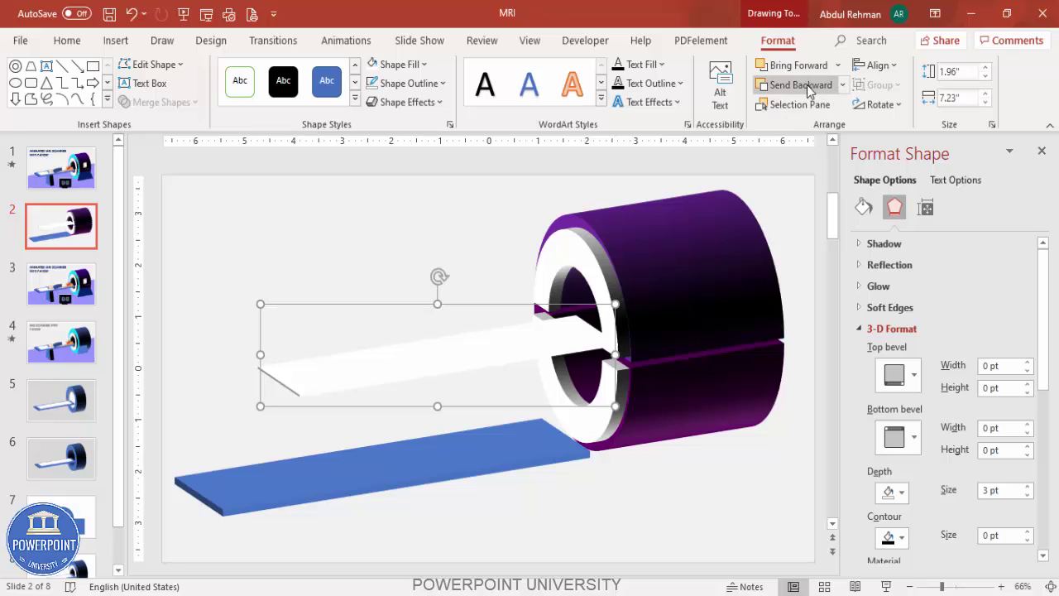
{"action": "left_click", "coordinate": [534, 292]}
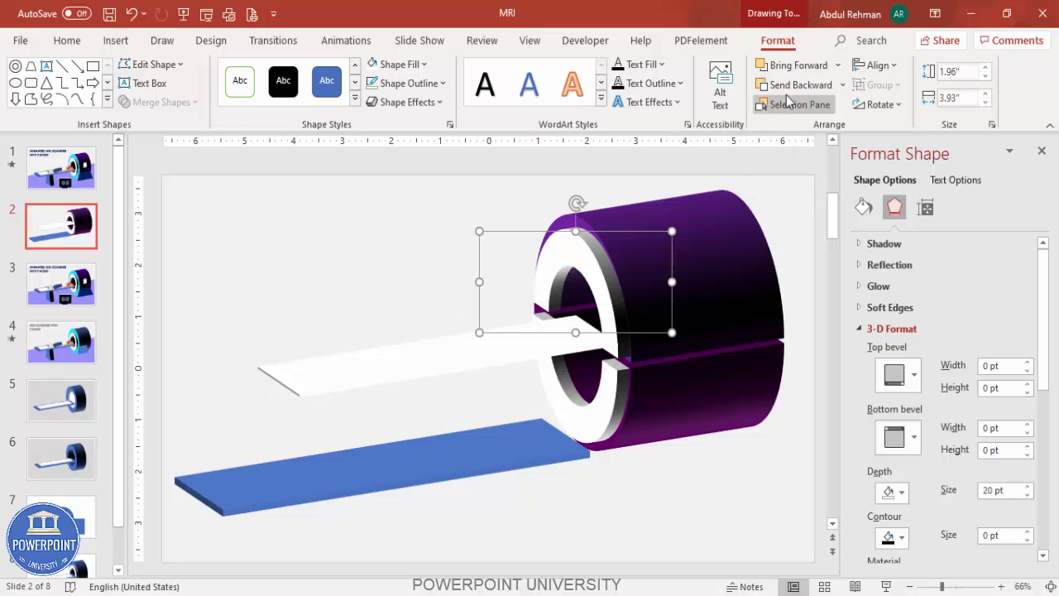
{"action": "left_click", "coordinate": [838, 65]}
{"action": "left_click", "coordinate": [820, 110]}
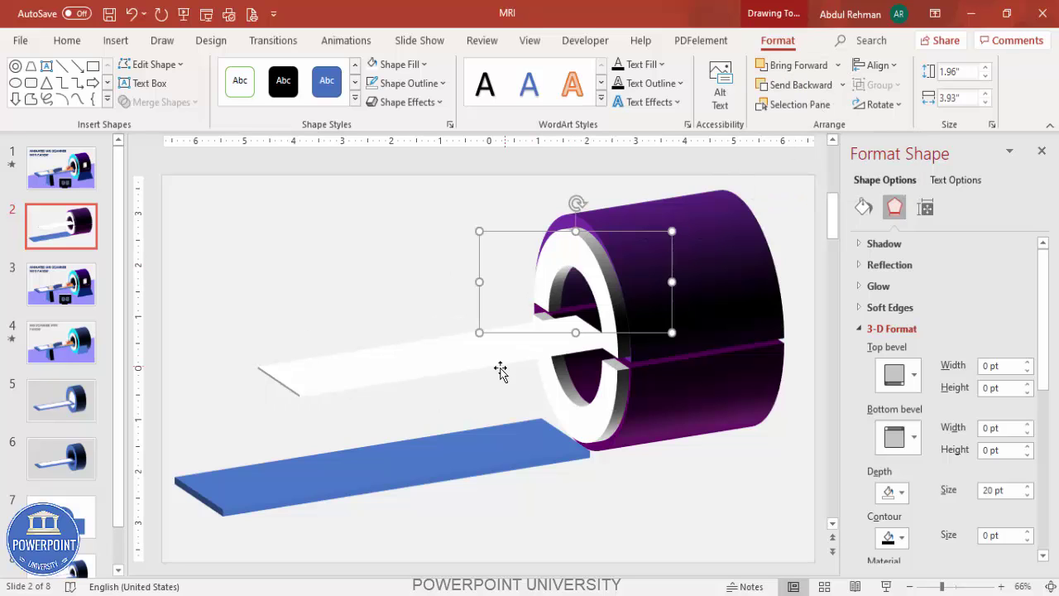
Step: Bring the white slab to the front and slide it left into the scanner bore
{"action": "left_click_drag", "start_coordinate": [431, 369], "coordinate": [469, 354]}
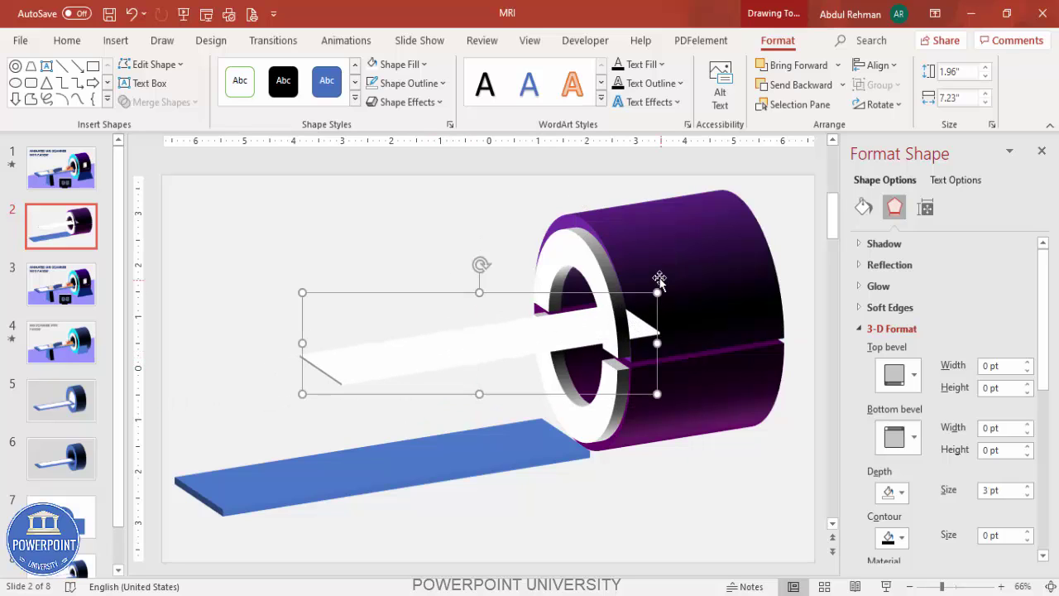
{"action": "left_click", "coordinate": [629, 238]}
{"action": "left_click", "coordinate": [651, 217], "text": "shift"}
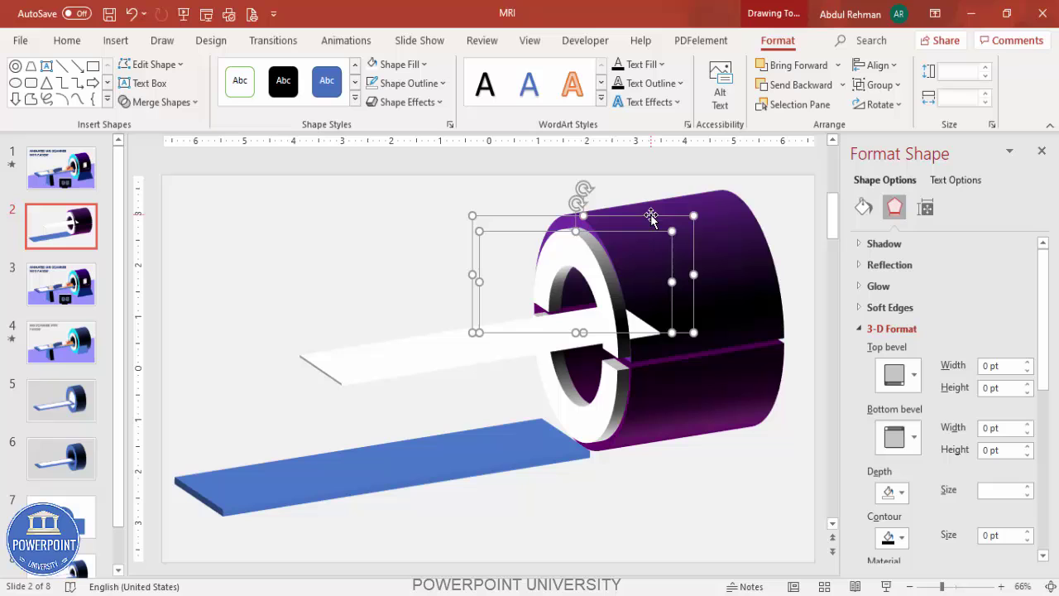
{"action": "left_click", "coordinate": [837, 65]}
{"action": "left_click", "coordinate": [815, 110]}
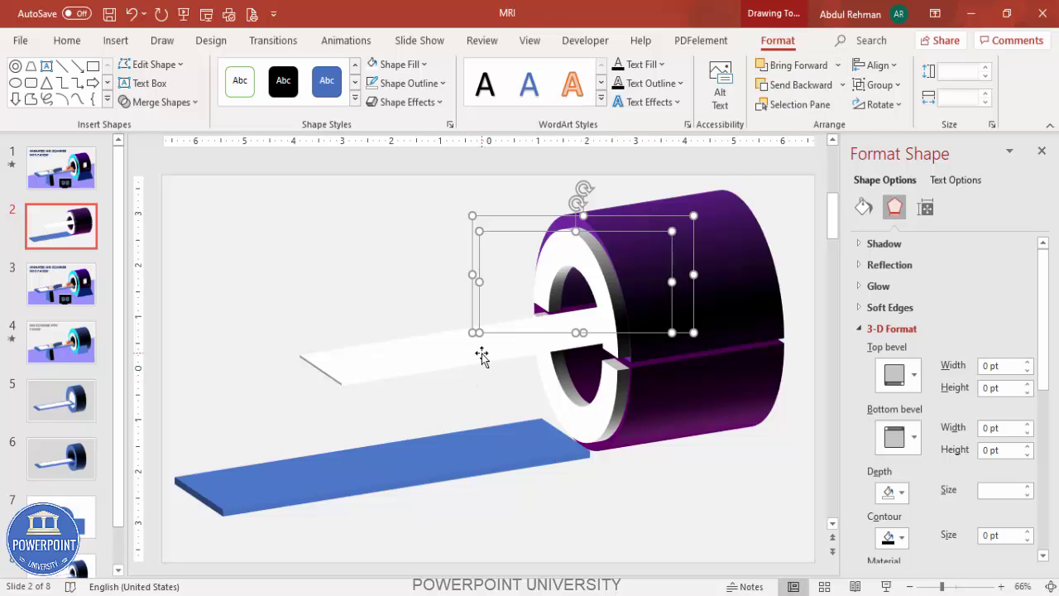
{"action": "left_click", "coordinate": [482, 356]}
{"action": "left_click_drag", "start_coordinate": [480, 350], "coordinate": [431, 367]}
Step: Move the blue board under the white bed slab, send it to back, then bring it forward one layer
{"action": "left_click_drag", "start_coordinate": [411, 474], "coordinate": [464, 386]}
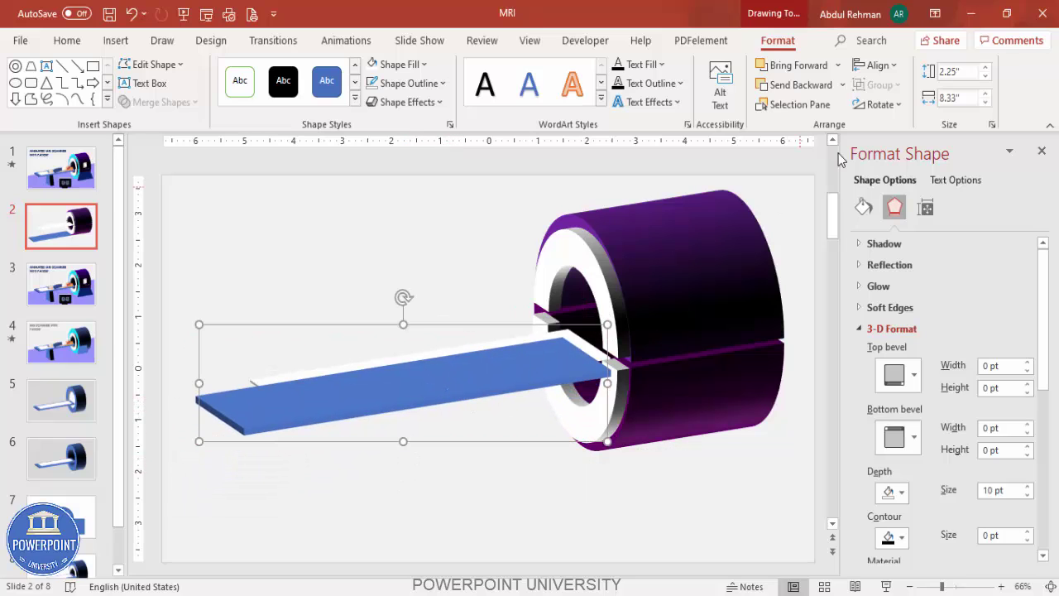
{"action": "left_click", "coordinate": [843, 85]}
{"action": "left_click", "coordinate": [792, 126]}
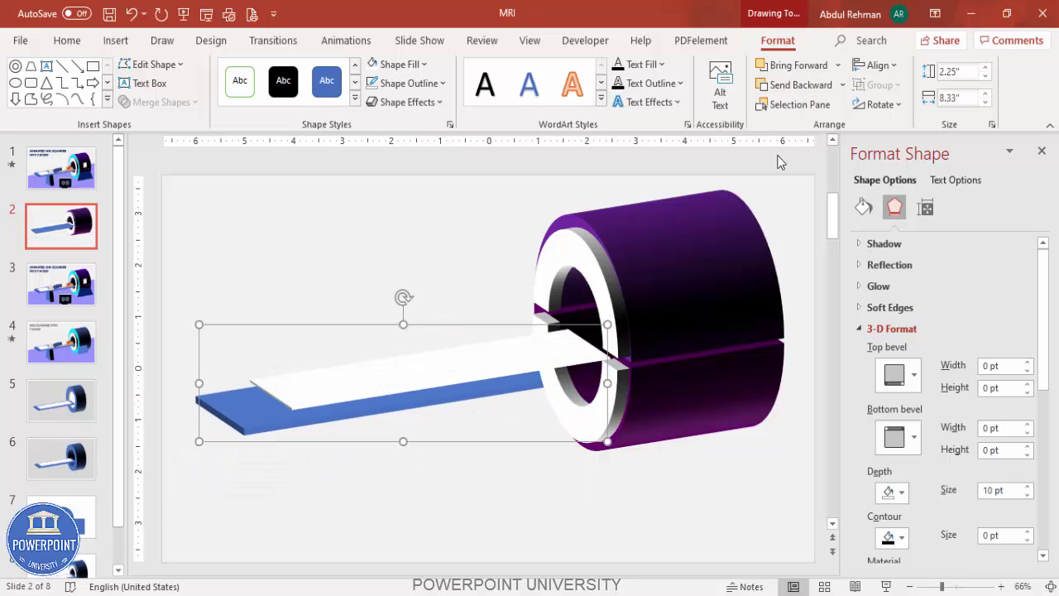
{"action": "left_click", "coordinate": [810, 67]}
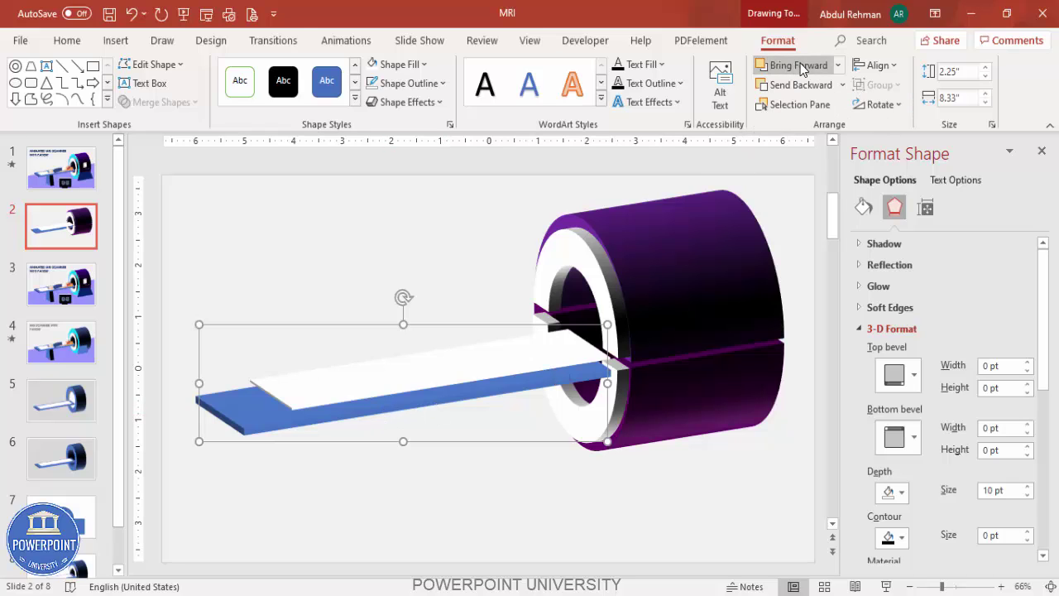
{"action": "left_click_drag", "start_coordinate": [525, 389], "coordinate": [525, 378]}
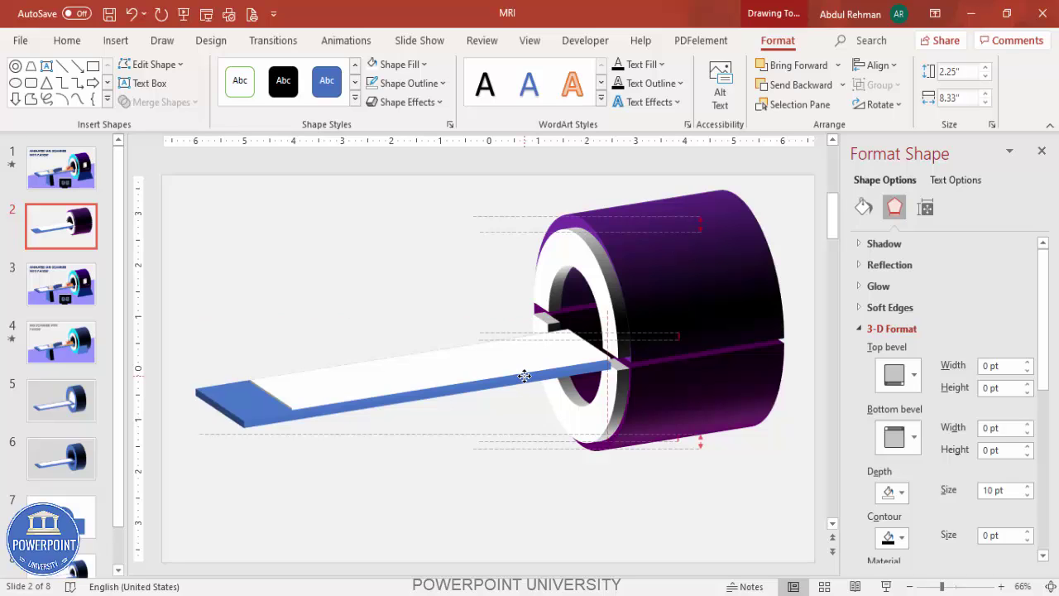
{"action": "left_click_drag", "start_coordinate": [525, 376], "coordinate": [525, 377]}
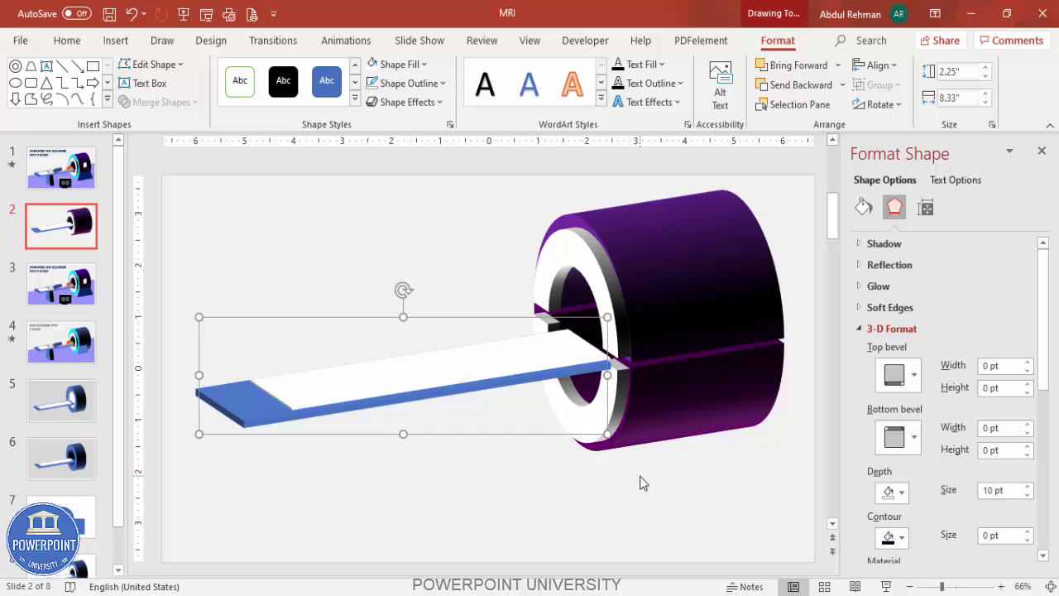
{"action": "left_click", "coordinate": [419, 483]}
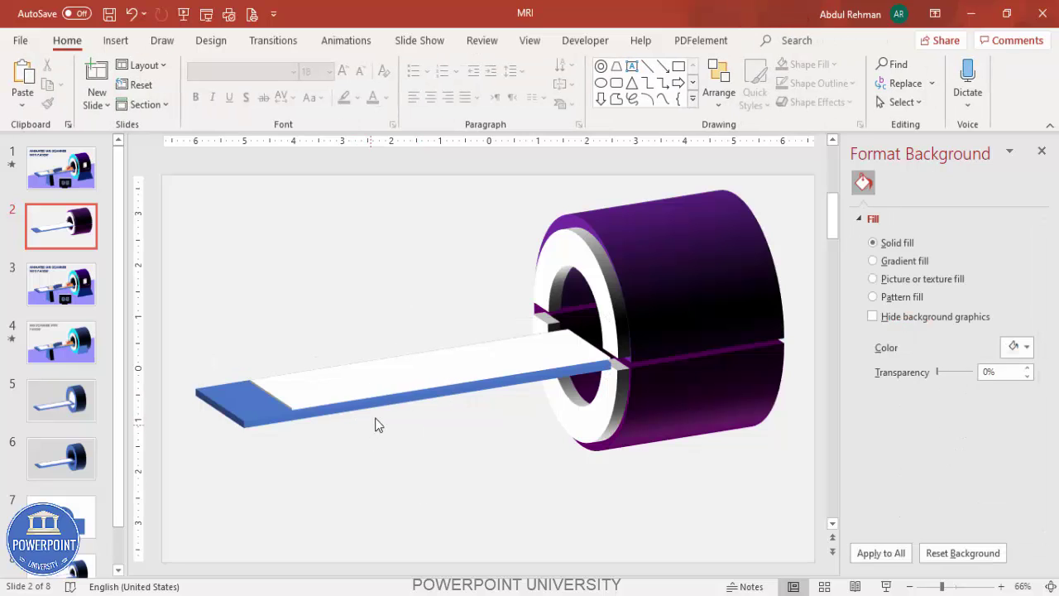
Step: Draw a trapezoid below the bed with no outline and Dark Blue fill
{"action": "left_click", "coordinate": [116, 40]}
{"action": "left_click", "coordinate": [254, 106]}
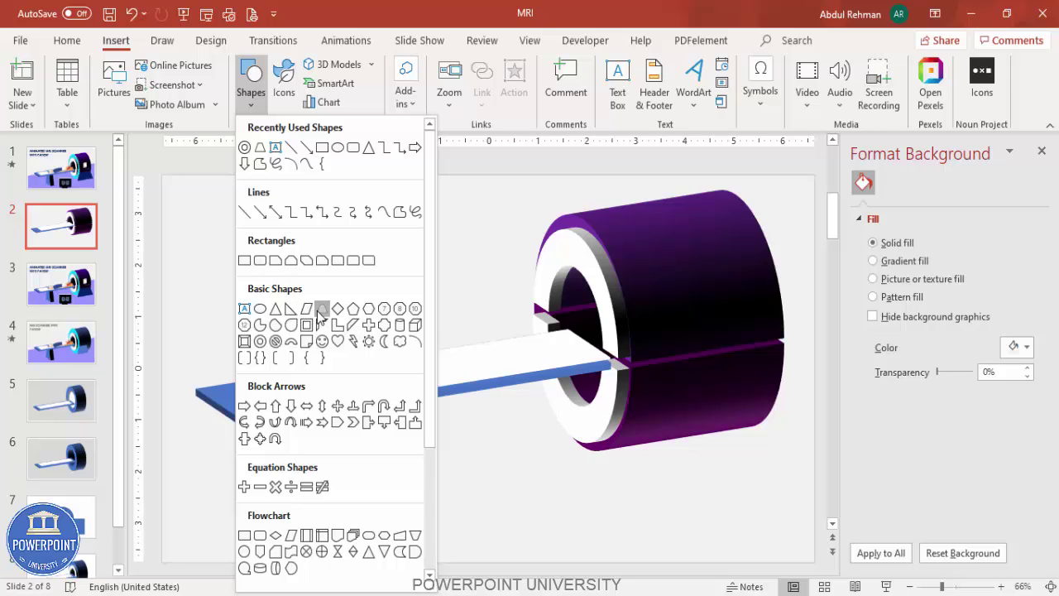
{"action": "left_click", "coordinate": [310, 309]}
{"action": "left_click_drag", "start_coordinate": [379, 434], "coordinate": [489, 550]}
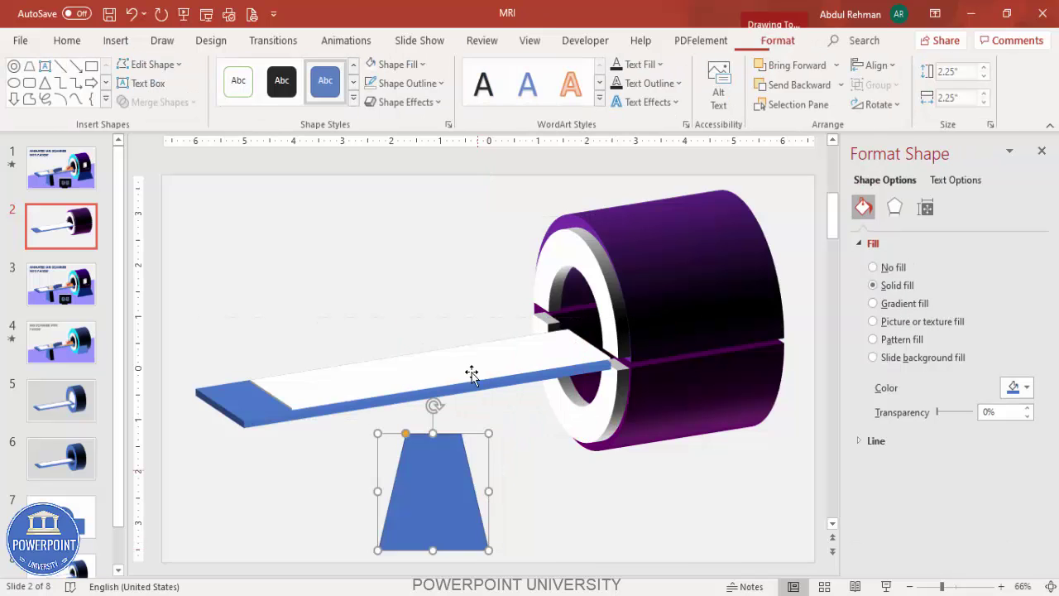
{"action": "left_click", "coordinate": [407, 83]}
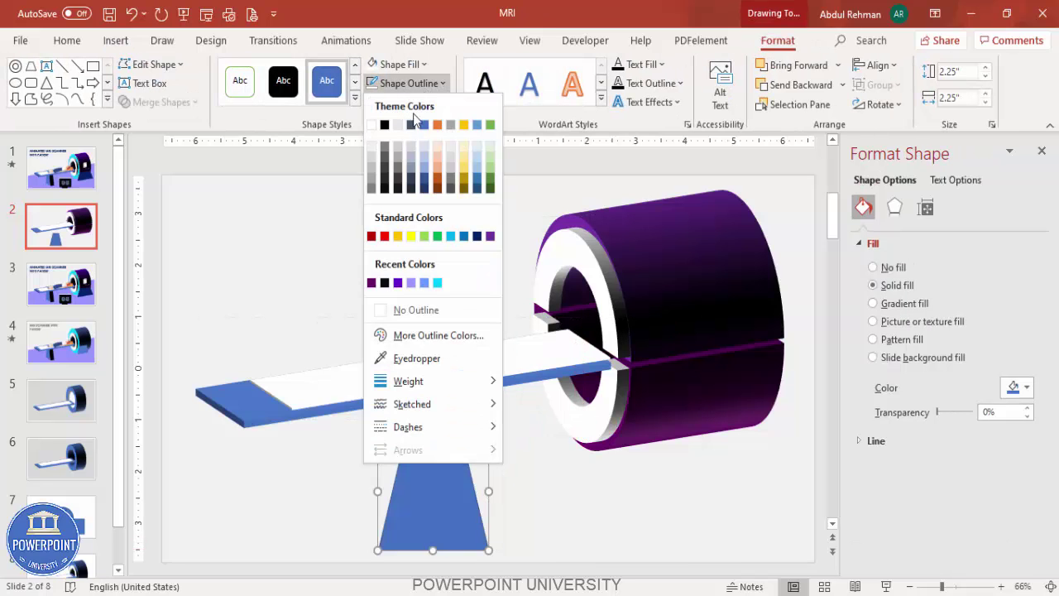
{"action": "left_click", "coordinate": [406, 309]}
{"action": "left_click", "coordinate": [415, 71]}
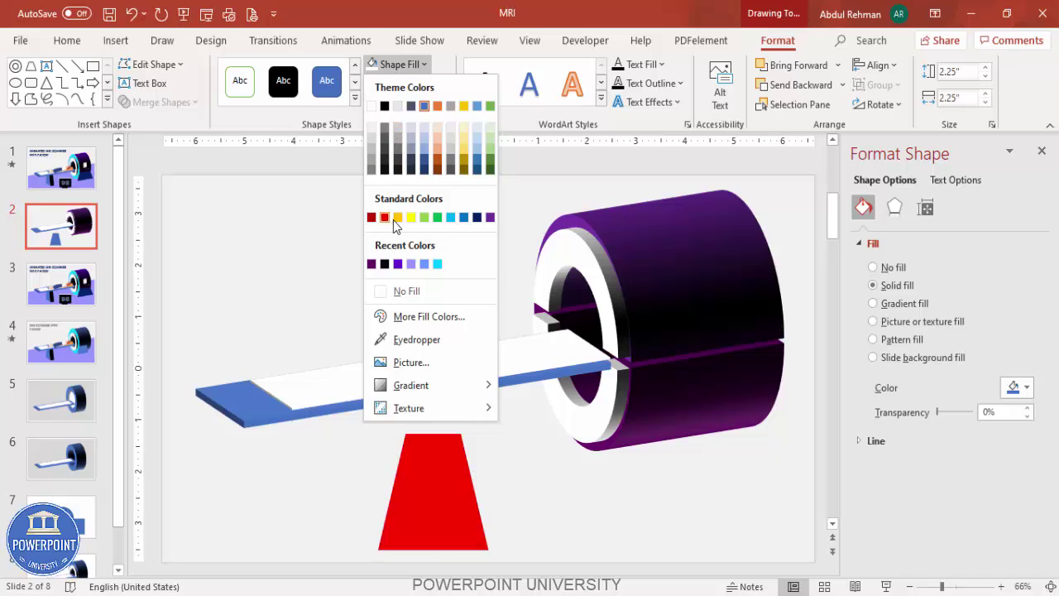
{"action": "left_click", "coordinate": [478, 219]}
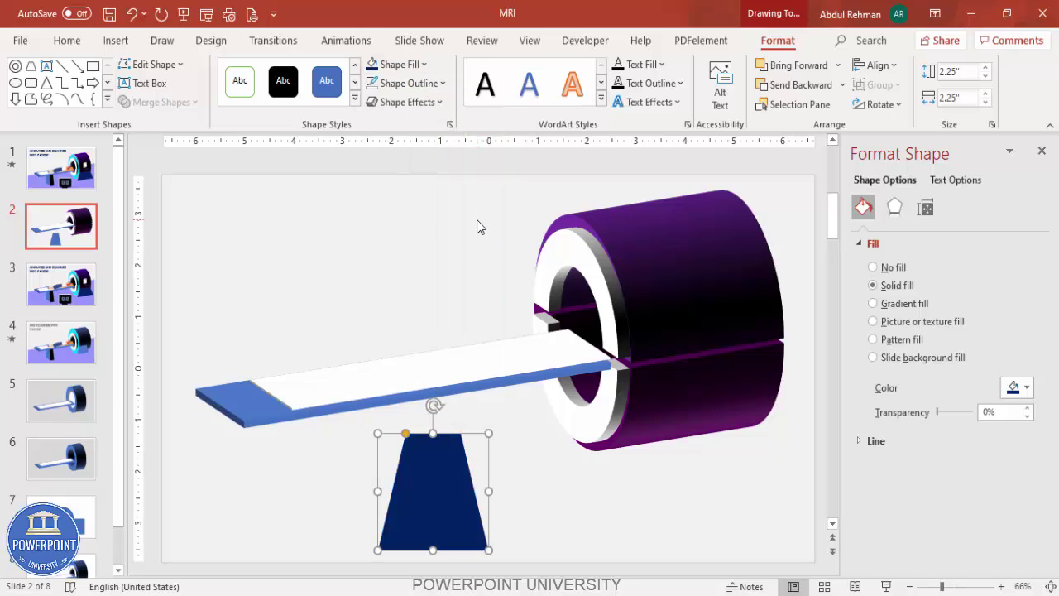
Step: Give the trapezoid a Parallel 3-D rotation preset and 50 pt depth
{"action": "left_click", "coordinate": [897, 211]}
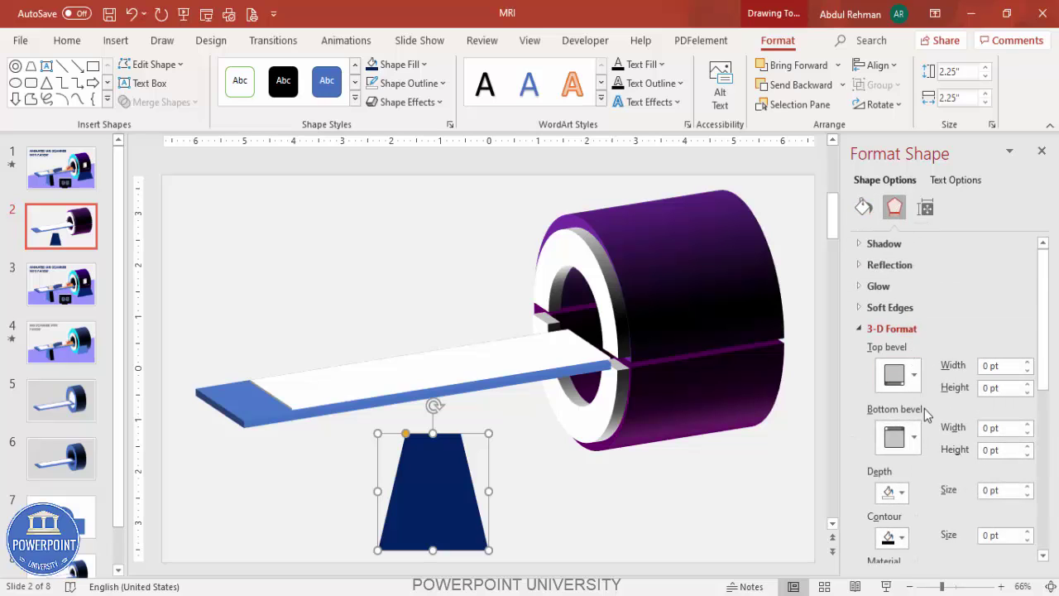
{"action": "left_click", "coordinate": [864, 330]}
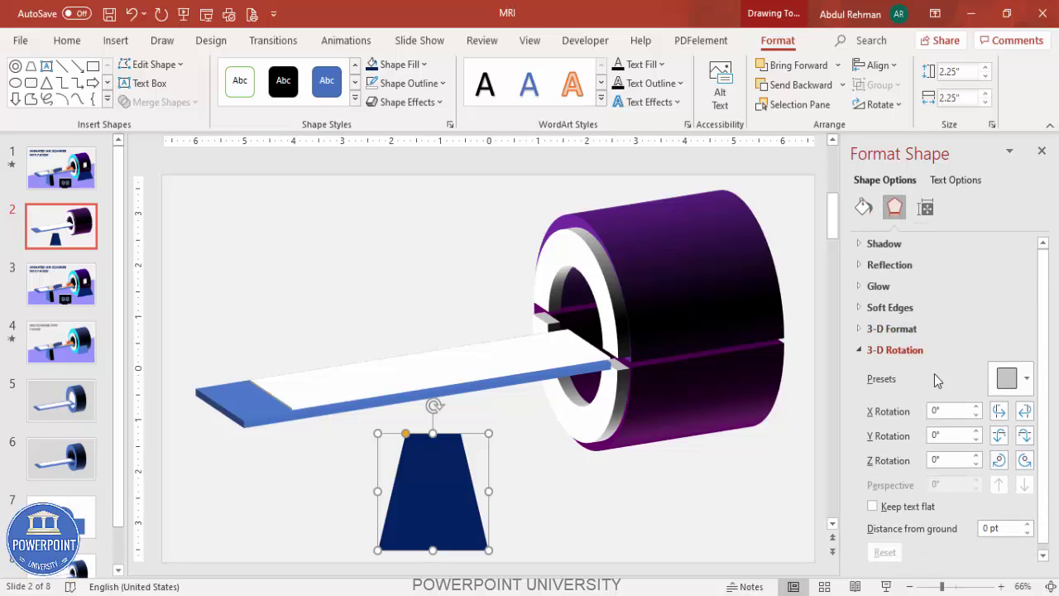
{"action": "left_click", "coordinate": [1006, 380]}
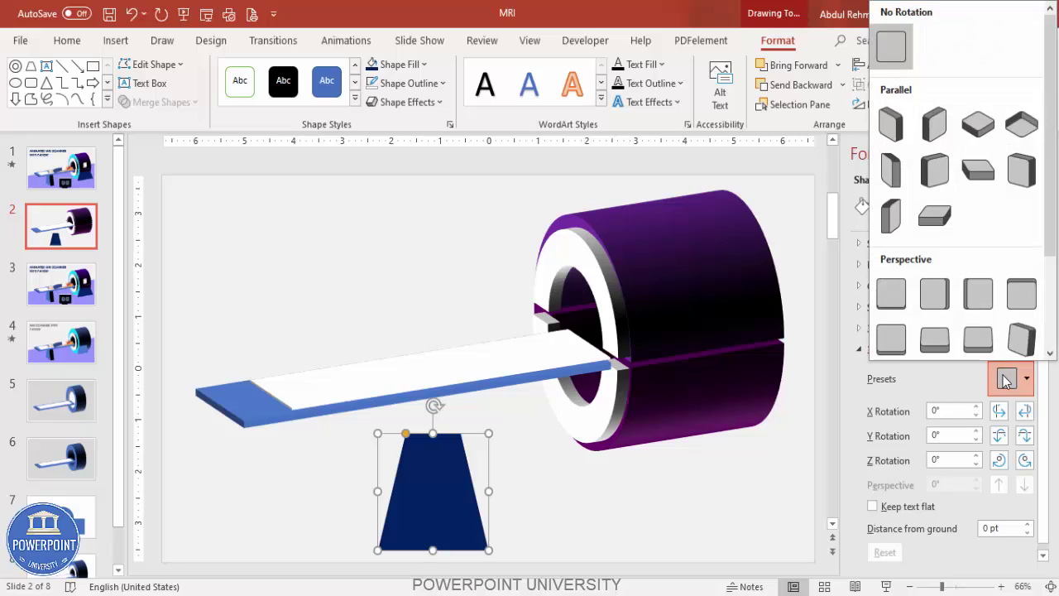
{"action": "left_click", "coordinate": [892, 170]}
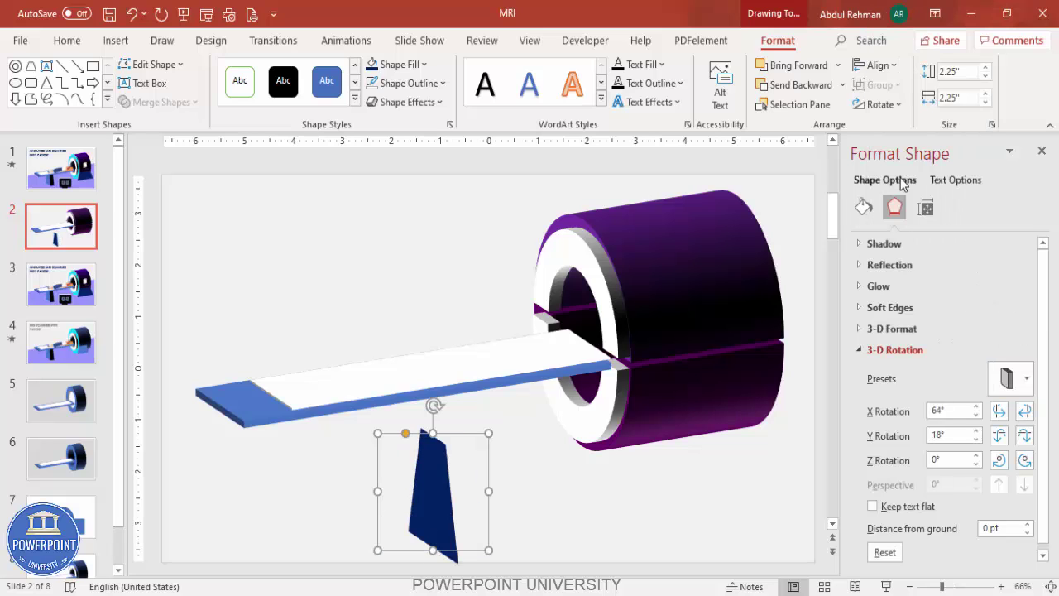
{"action": "left_click", "coordinate": [893, 328]}
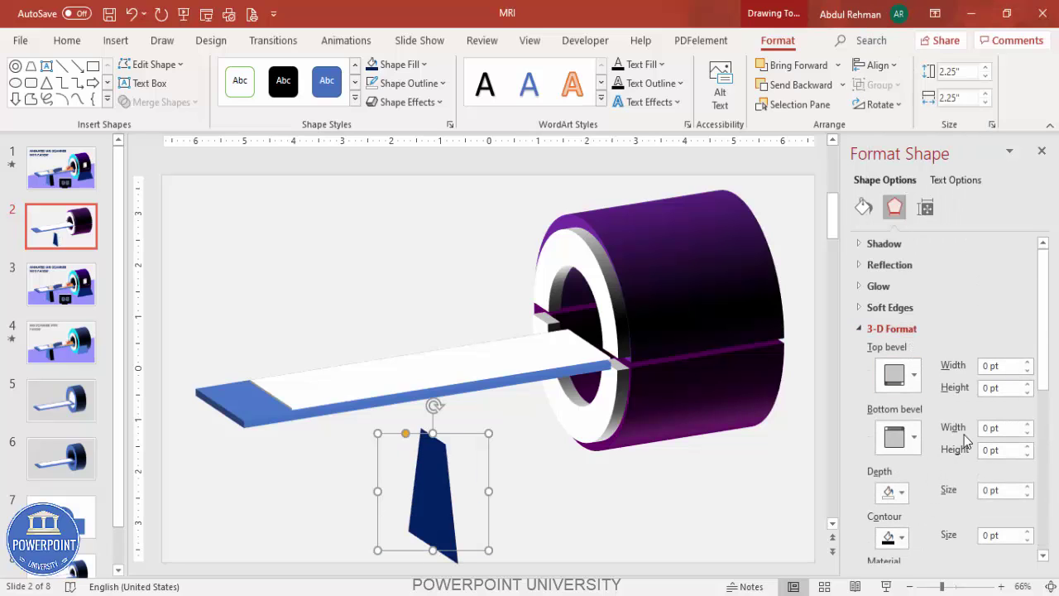
{"action": "left_click_drag", "start_coordinate": [997, 490], "coordinate": [947, 494]}
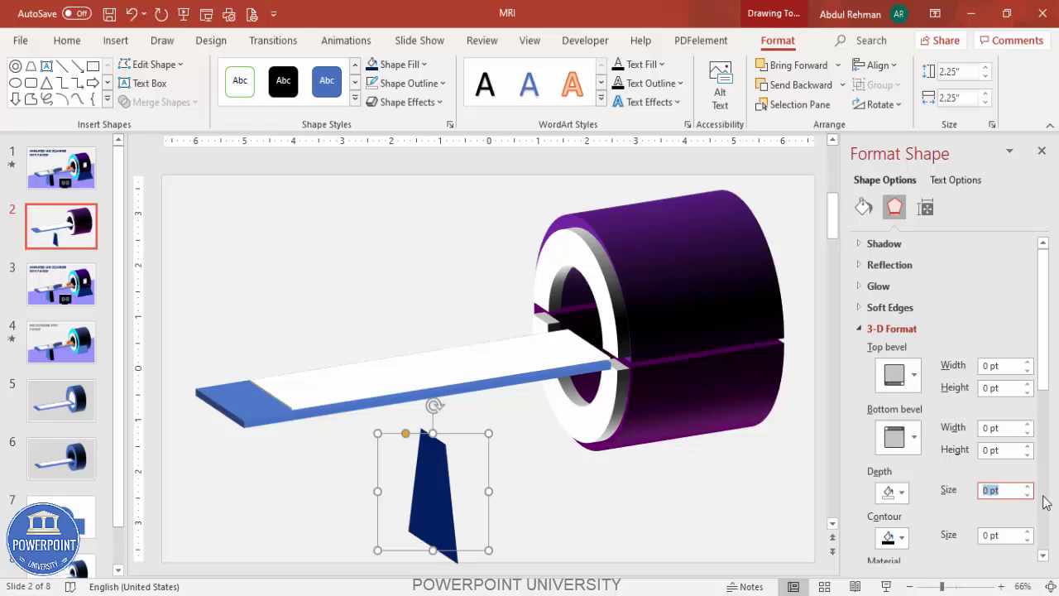
{"action": "type", "text": "50"}
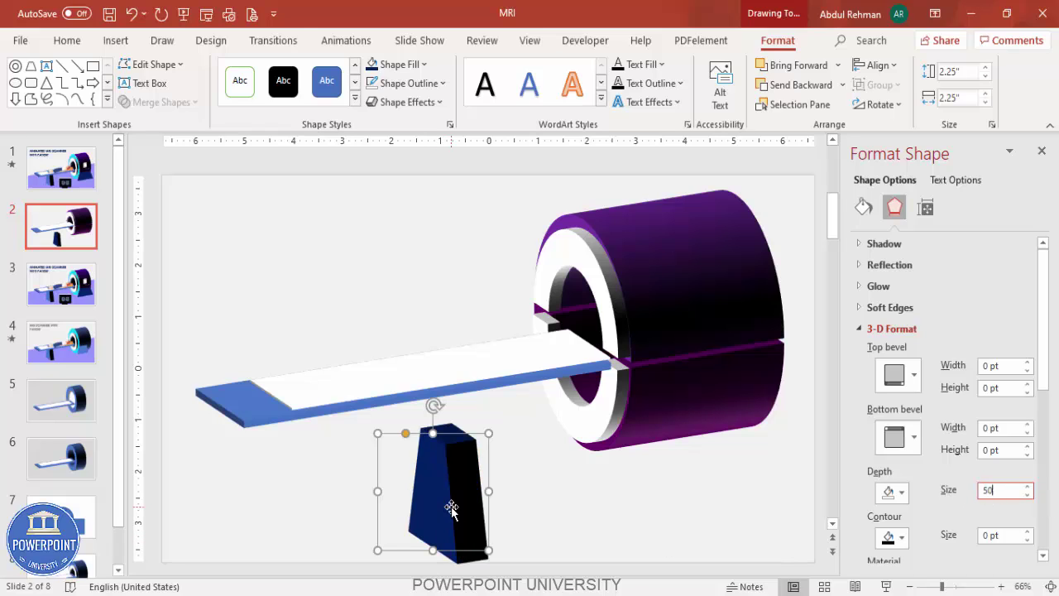
Step: Move the 3-D trapezoid up under the bed and send it behind the bed
{"action": "left_click_drag", "start_coordinate": [451, 508], "coordinate": [384, 430]}
{"action": "left_click", "coordinate": [842, 84]}
{"action": "left_click", "coordinate": [801, 123]}
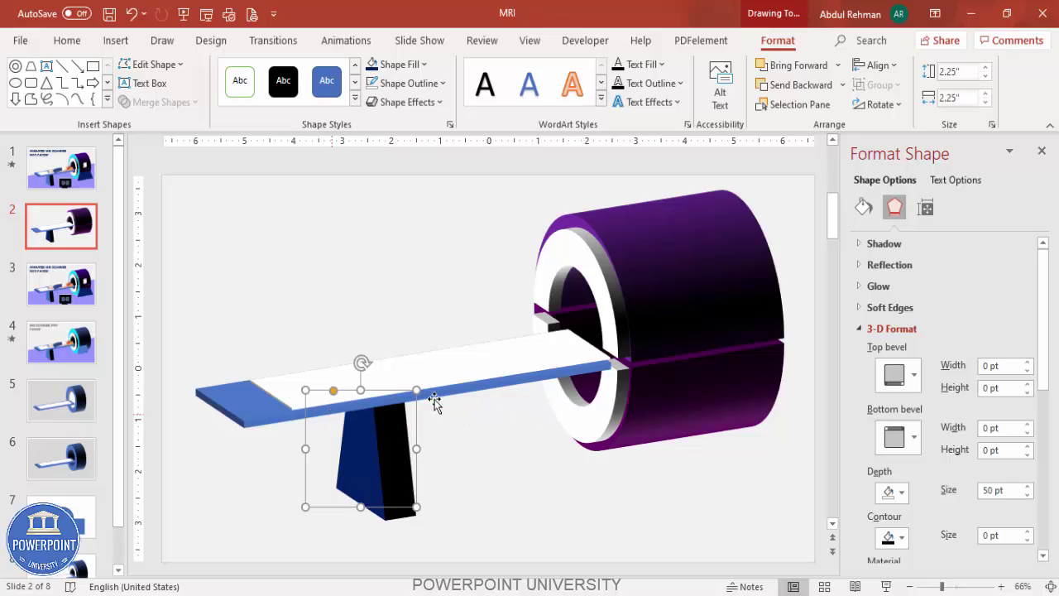
{"action": "left_click", "coordinate": [506, 452]}
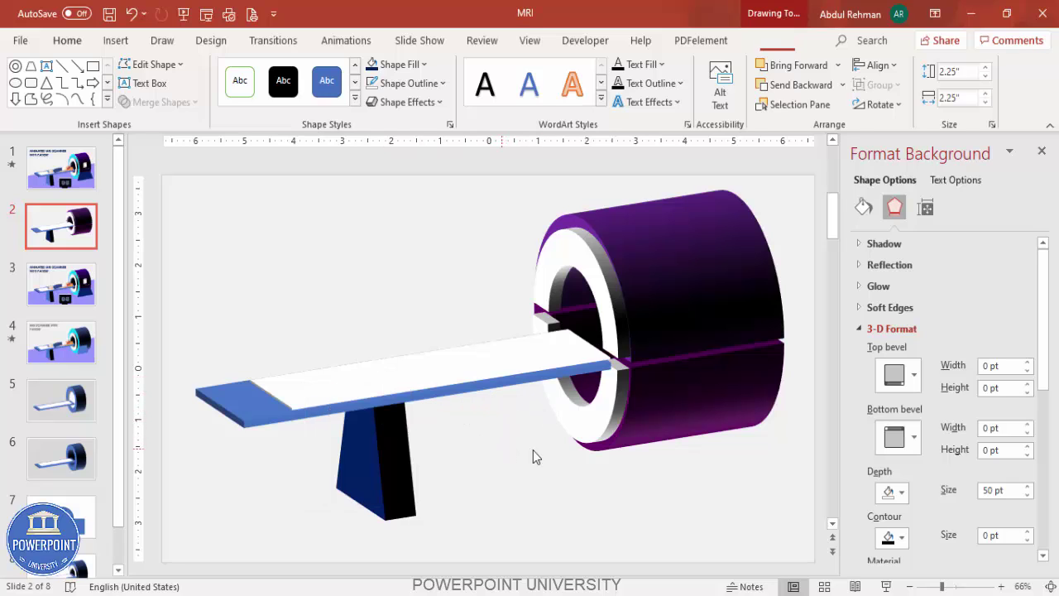
Step: Draw a second trapezoid below the scanner and shift it slightly left
{"action": "left_click", "coordinate": [117, 41]}
{"action": "left_click", "coordinate": [251, 96]}
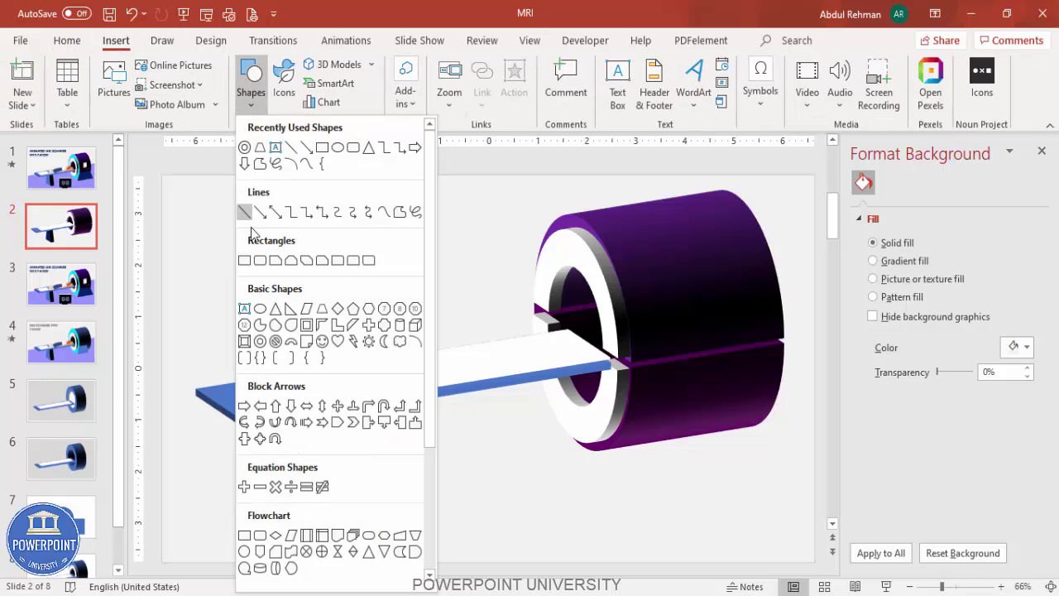
{"action": "left_click", "coordinate": [276, 309]}
{"action": "left_click_drag", "start_coordinate": [645, 405], "coordinate": [815, 495]}
{"action": "left_click_drag", "start_coordinate": [774, 447], "coordinate": [750, 443]}
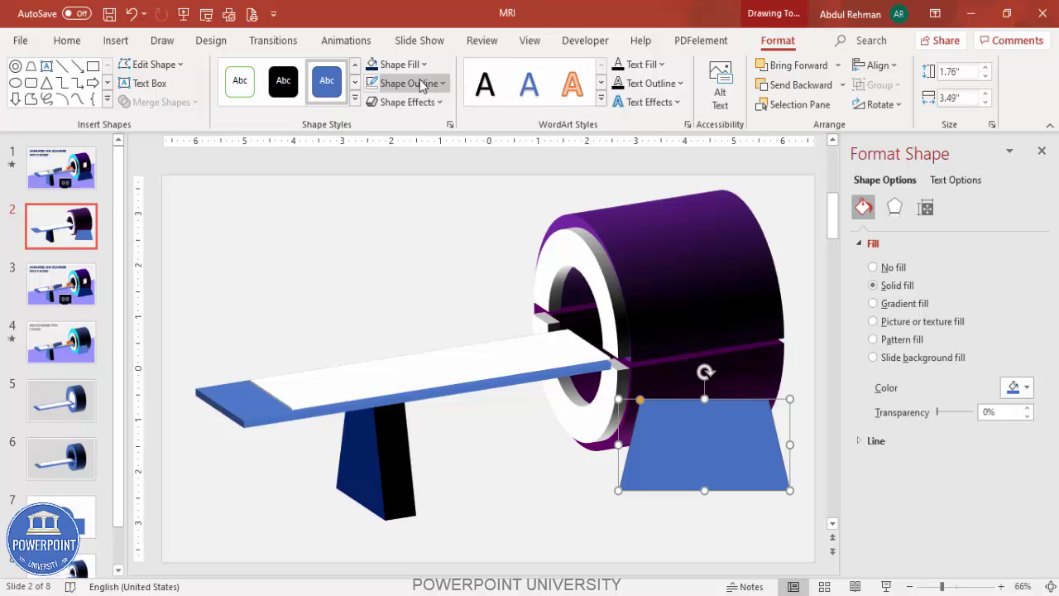
Step: Try Off Axis 1 Left, Off Axis 1 Right and an isometric 3-D rotation on the stand
{"action": "left_click", "coordinate": [897, 207]}
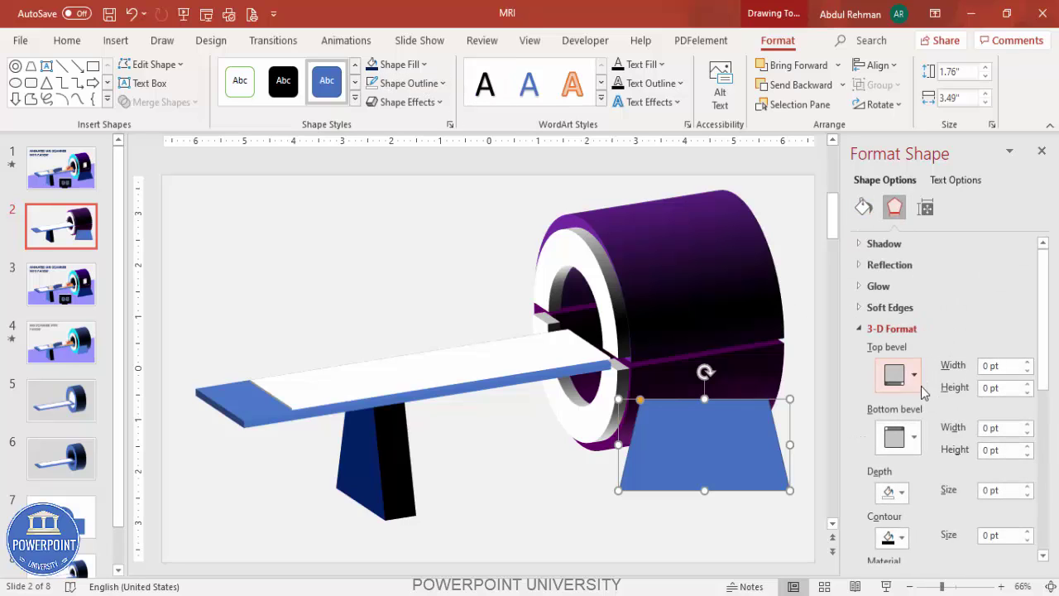
{"action": "left_click", "coordinate": [857, 329]}
{"action": "left_click", "coordinate": [908, 357]}
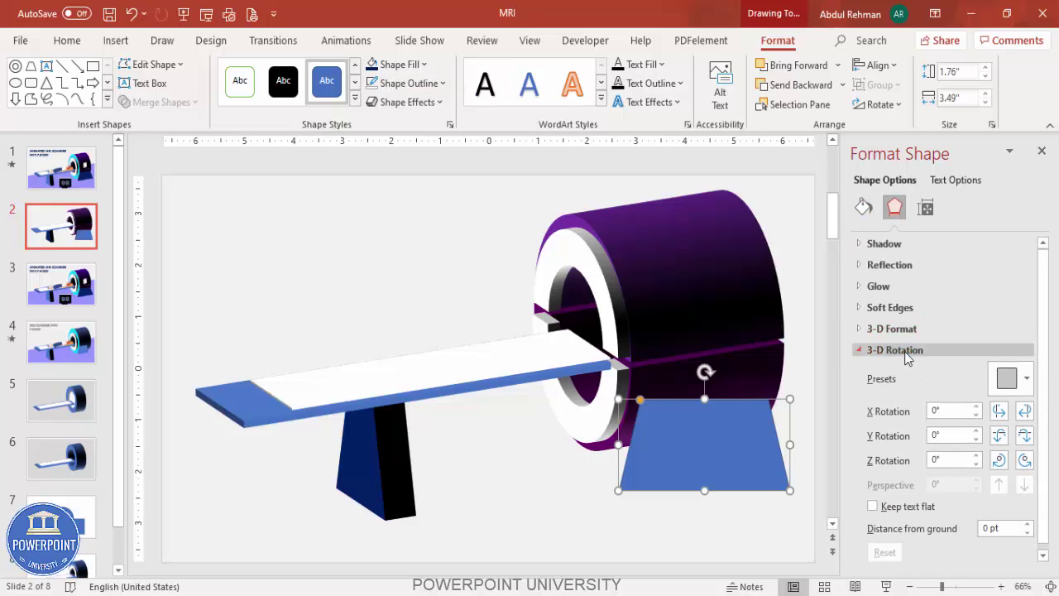
{"action": "left_click", "coordinate": [1012, 379]}
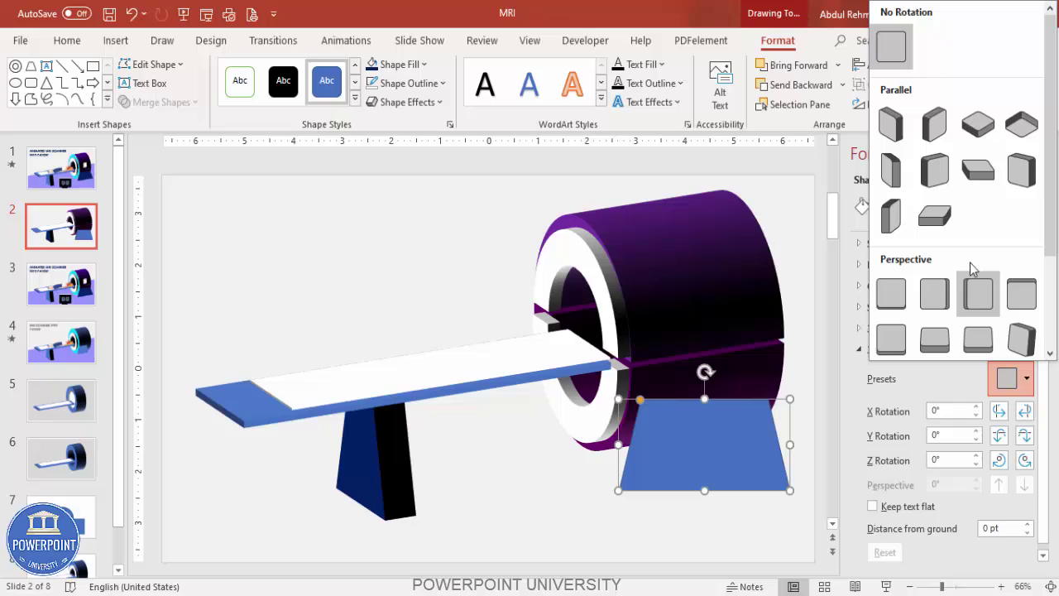
{"action": "left_click", "coordinate": [896, 184]}
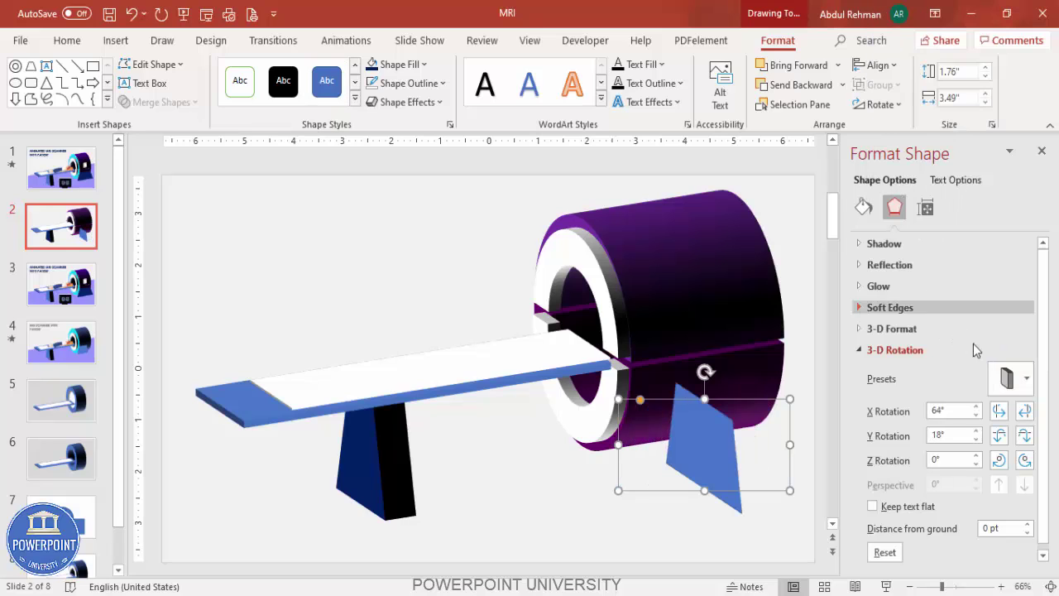
{"action": "left_click", "coordinate": [1011, 379]}
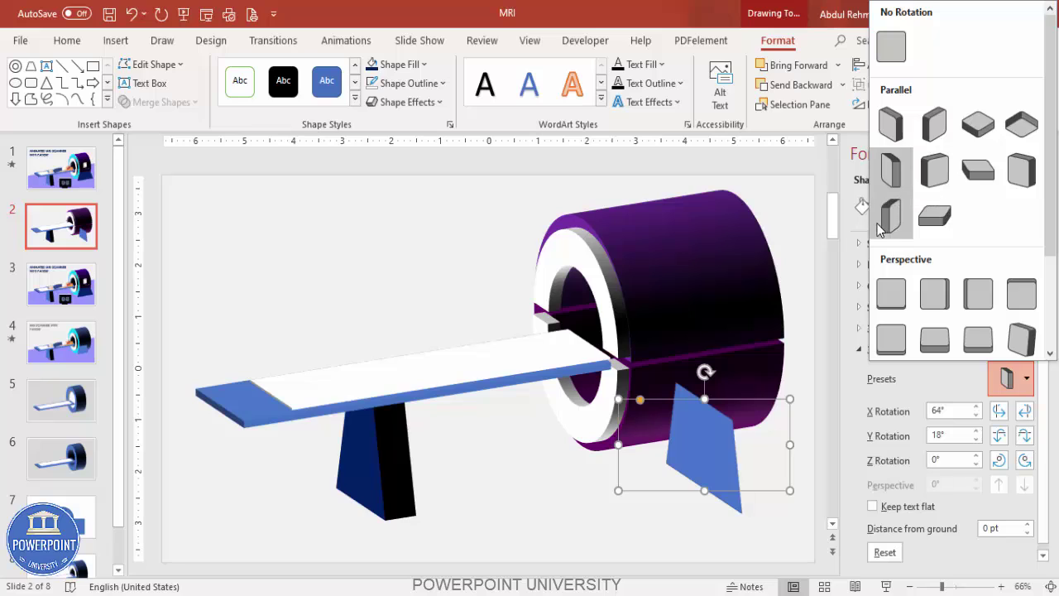
{"action": "left_click", "coordinate": [890, 217]}
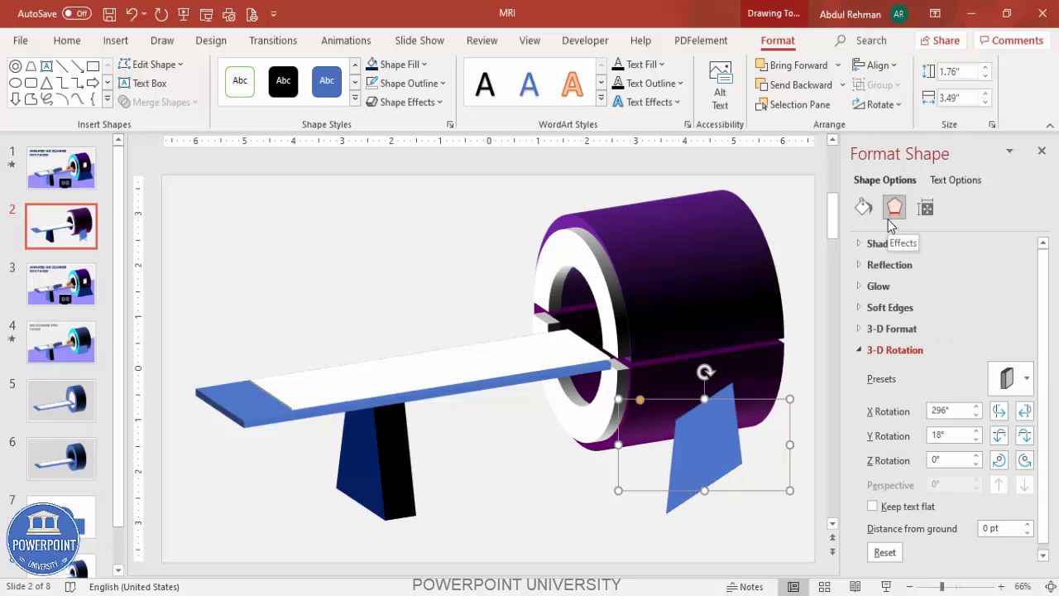
{"action": "left_click", "coordinate": [1012, 380]}
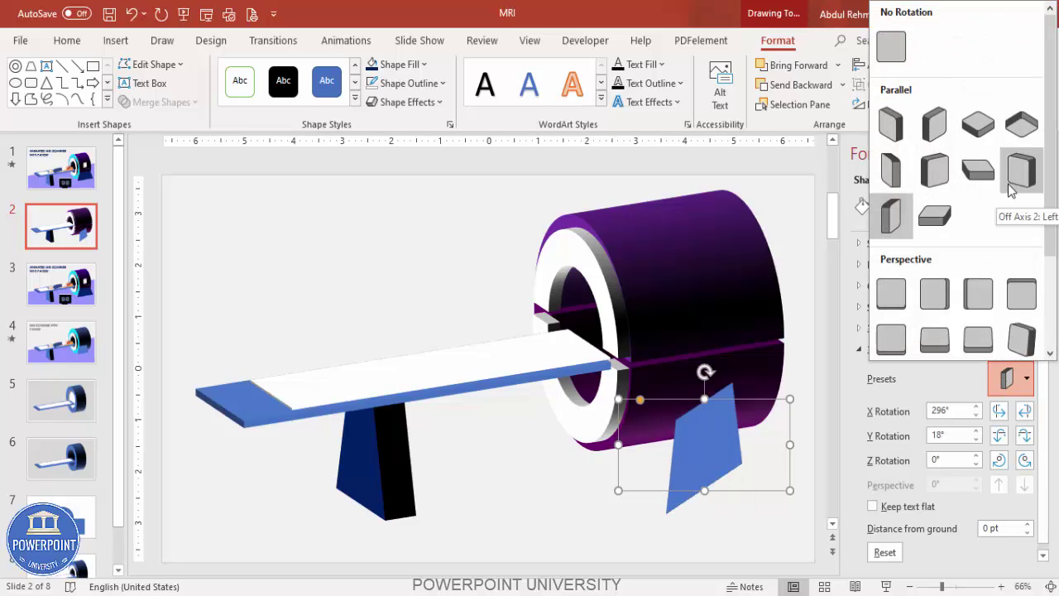
{"action": "left_click", "coordinate": [936, 124]}
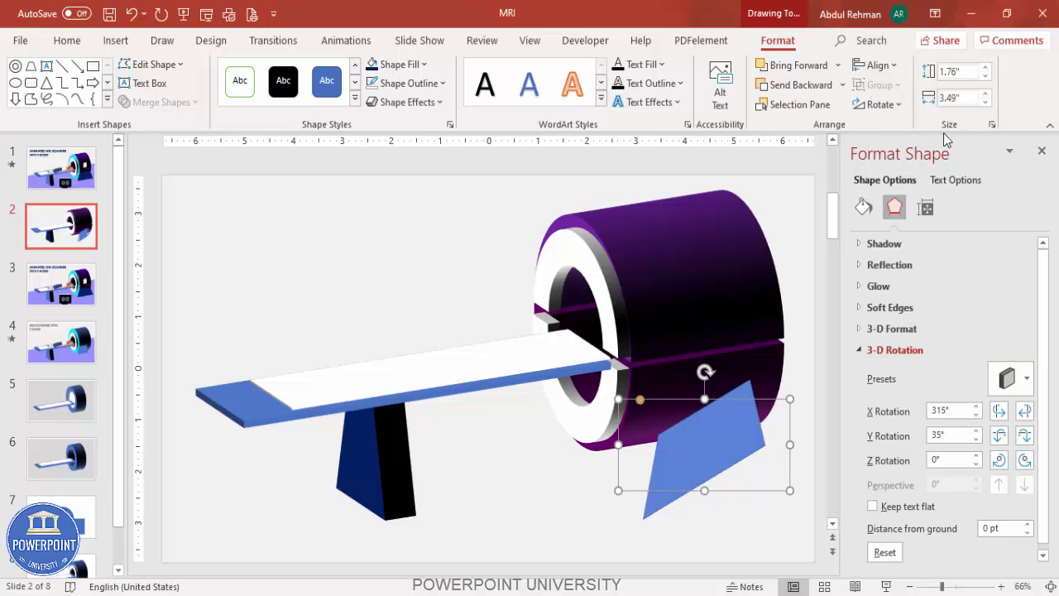
Step: Settle the stand's 3-D rotation on a parallel preset at X 334°, Y 18°
{"action": "left_click", "coordinate": [1011, 381]}
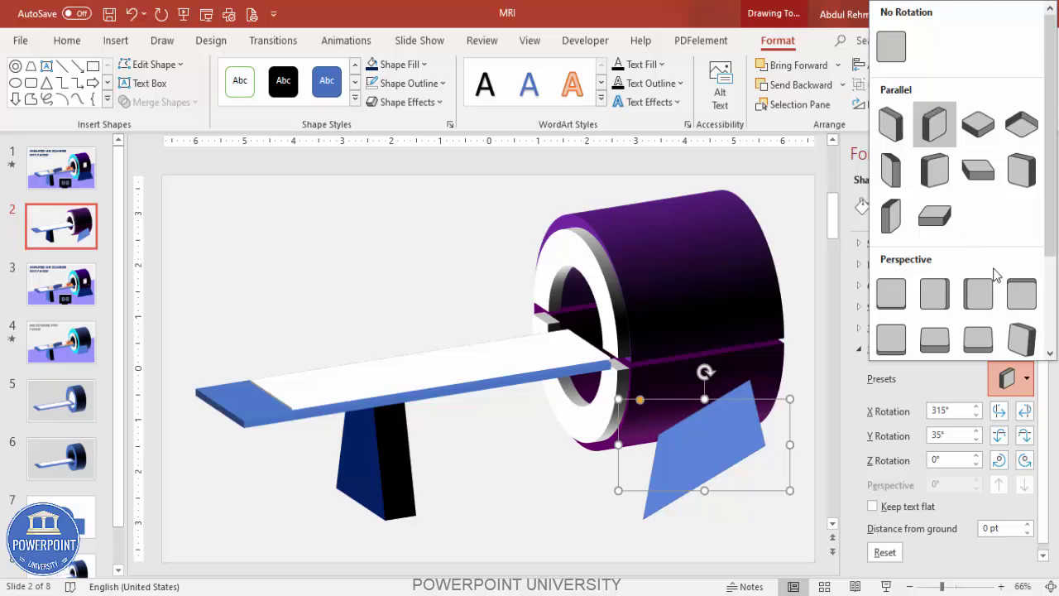
{"action": "scroll", "coordinate": [993, 273], "scroll_direction": "down", "scroll_amount": 2}
{"action": "scroll", "coordinate": [993, 271], "scroll_direction": "up", "scroll_amount": 2}
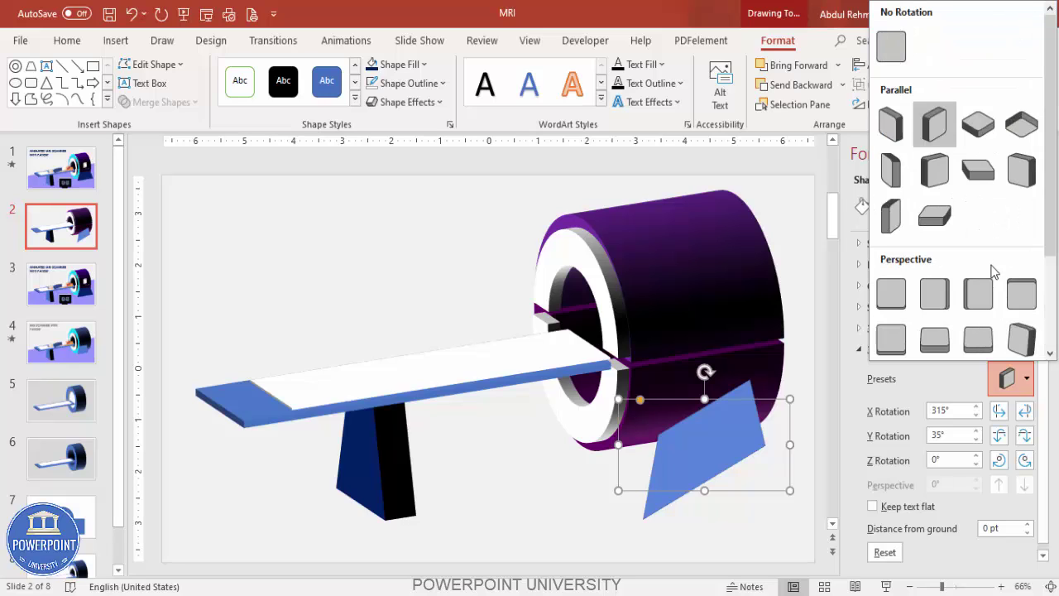
{"action": "left_click", "coordinate": [894, 216]}
{"action": "left_click", "coordinate": [1004, 383]}
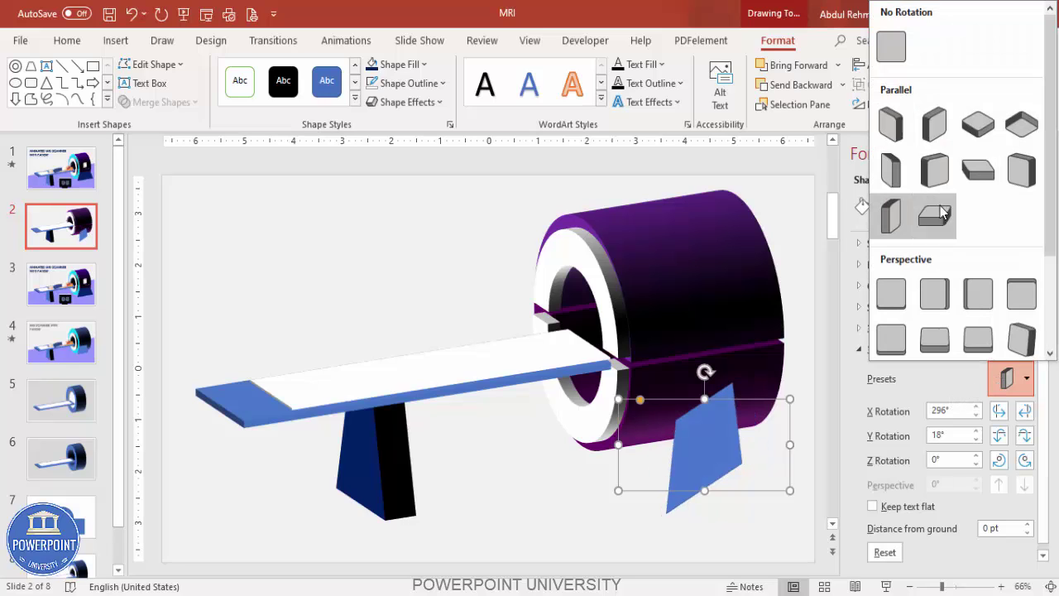
{"action": "left_click", "coordinate": [901, 128]}
{"action": "left_click", "coordinate": [998, 391]}
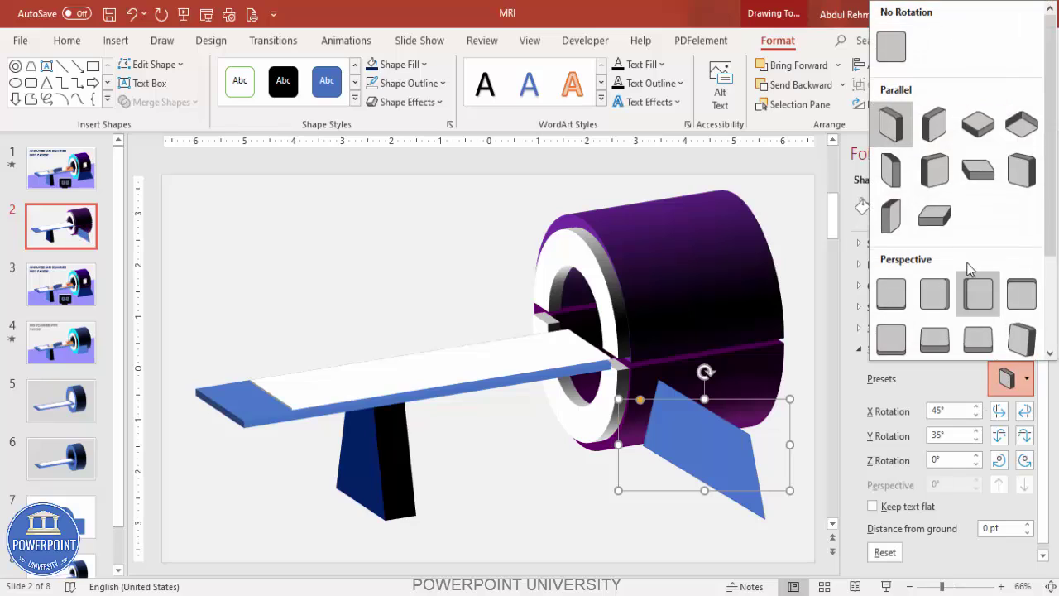
{"action": "left_click", "coordinate": [940, 181]}
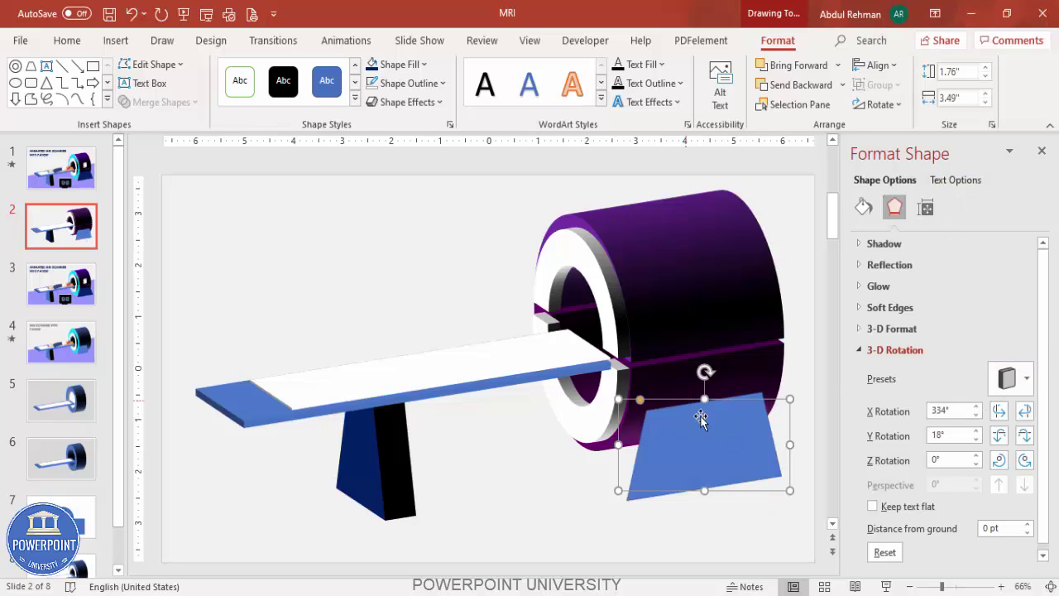
{"action": "left_click", "coordinate": [1005, 383]}
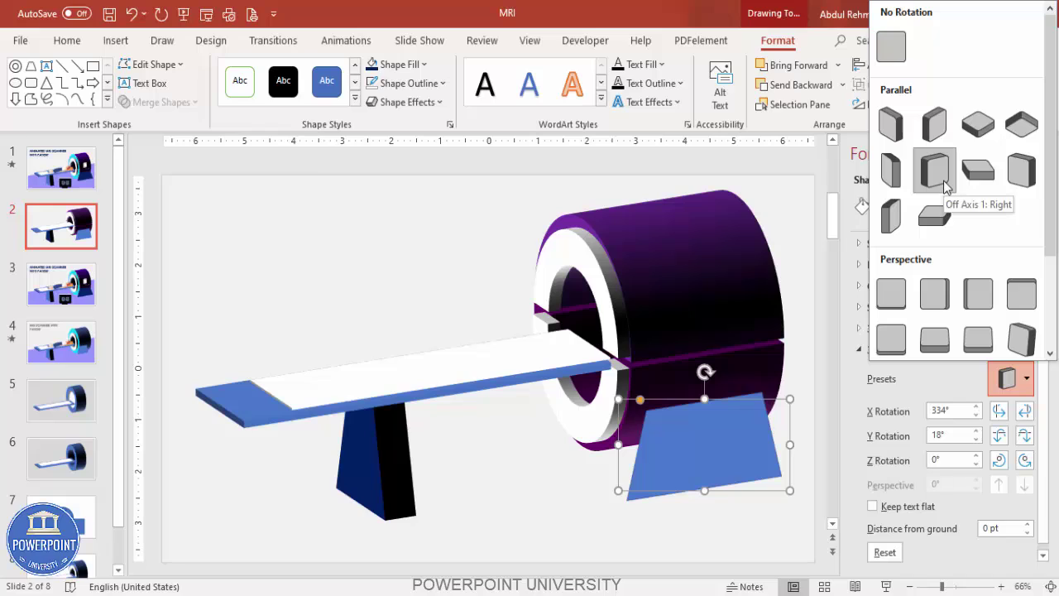
{"action": "left_click", "coordinate": [690, 456]}
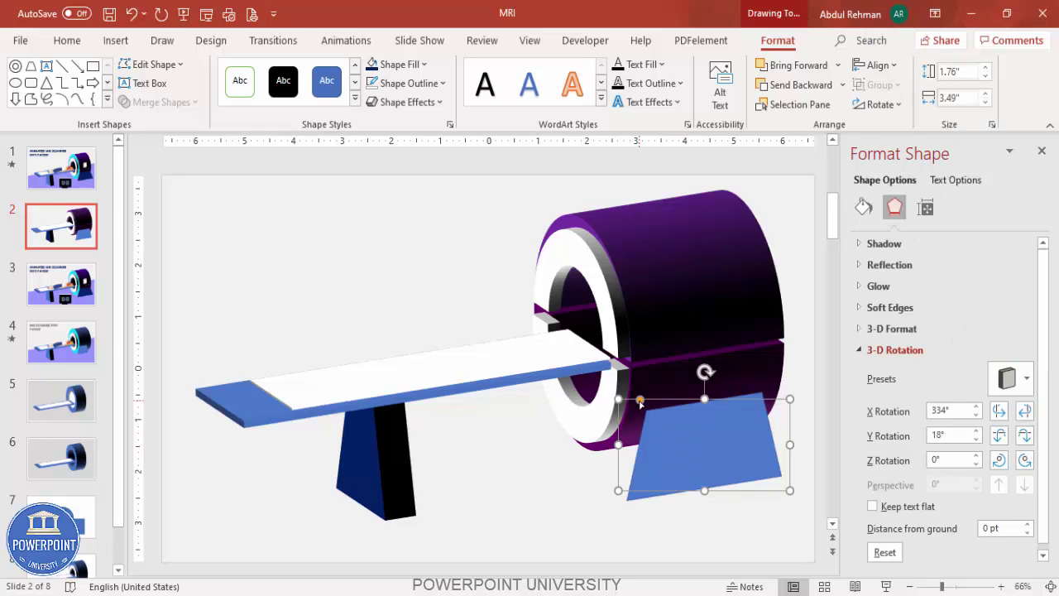
Step: Reshape the stand's top corner slightly and set its 3-D depth to 10 pt
{"action": "left_click_drag", "start_coordinate": [641, 402], "coordinate": [683, 442]}
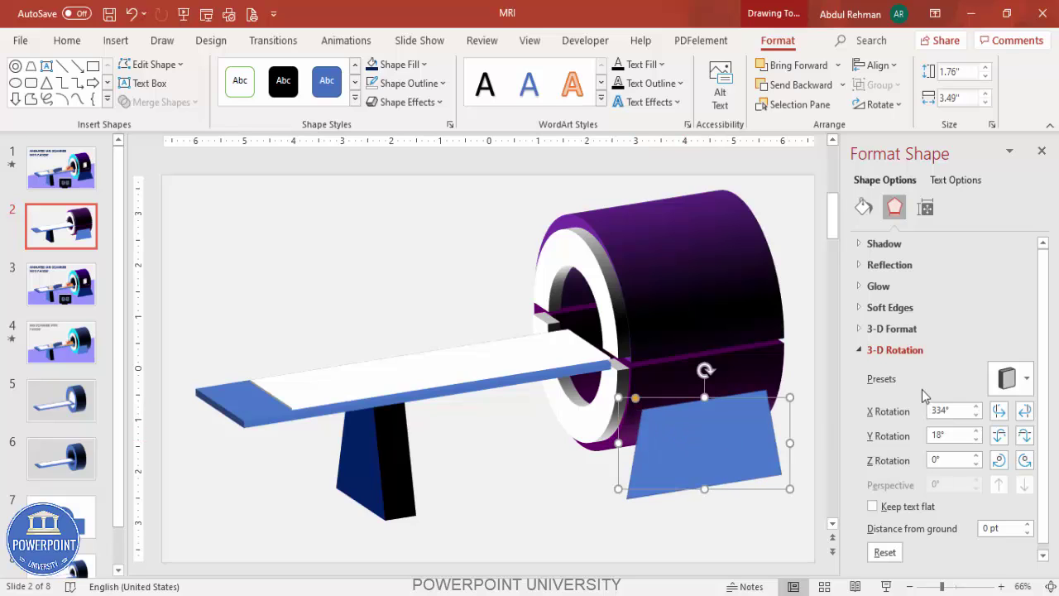
{"action": "left_click", "coordinate": [926, 333]}
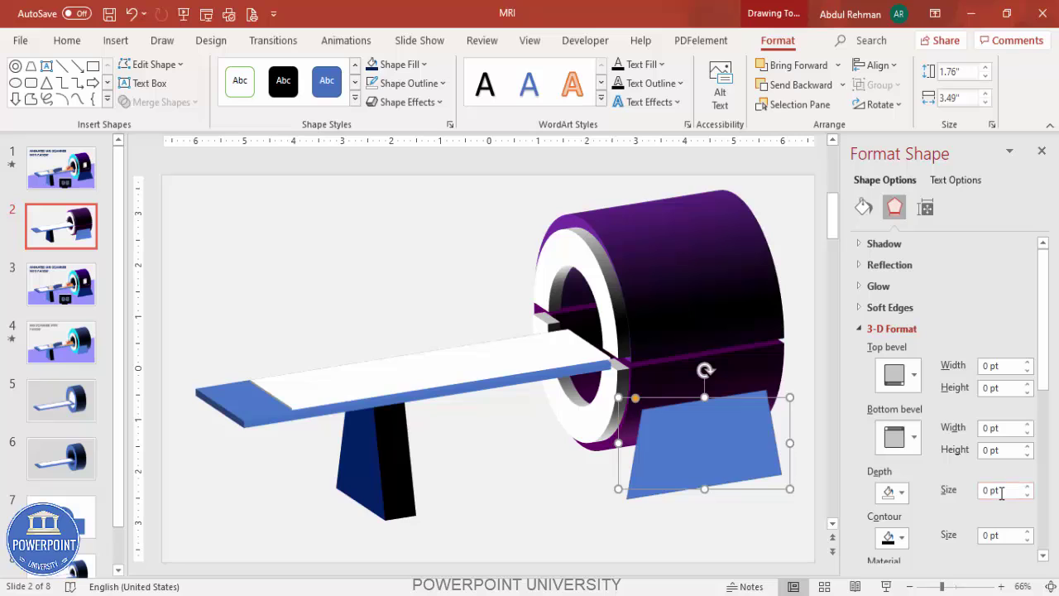
{"action": "left_click", "coordinate": [1002, 491]}
{"action": "type", "text": "10"}
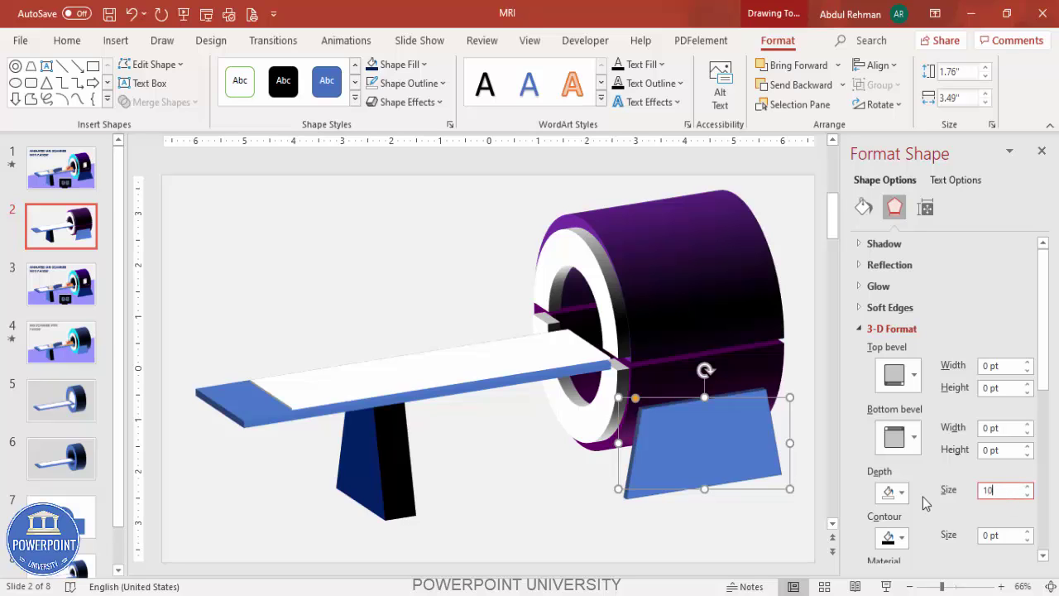
{"action": "left_click", "coordinate": [710, 516]}
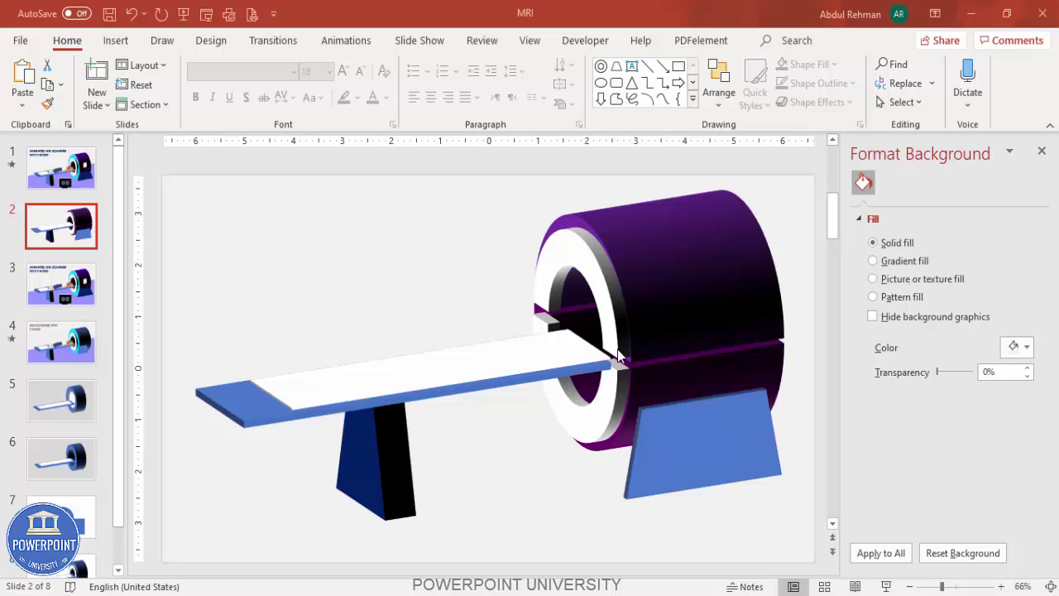
Step: Draw a rectangle across the slide bottom with no outline and lavender fill
{"action": "left_click", "coordinate": [115, 41]}
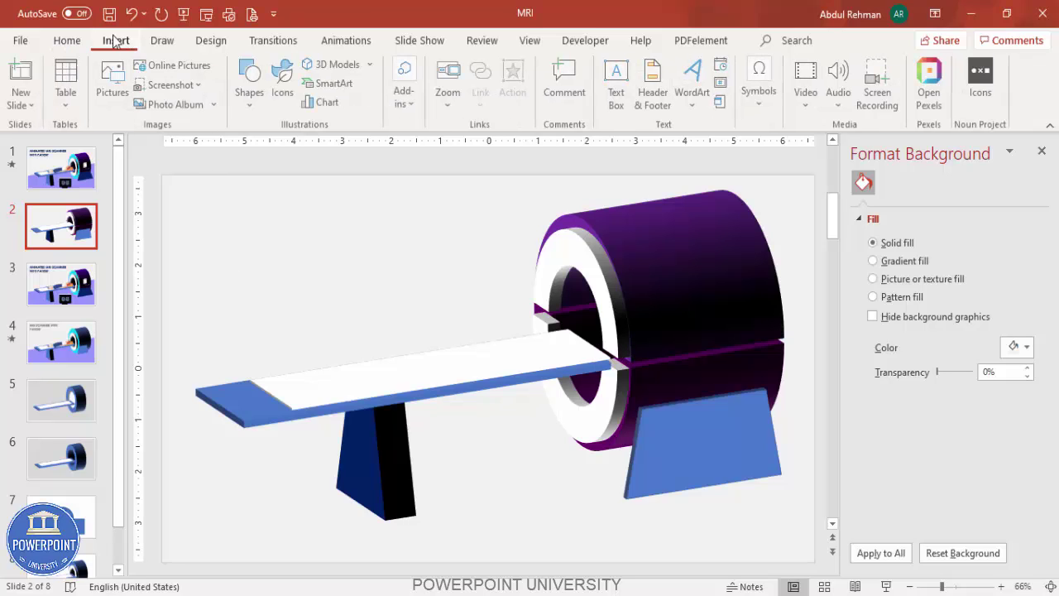
{"action": "left_click", "coordinate": [244, 106]}
{"action": "left_click", "coordinate": [246, 256]}
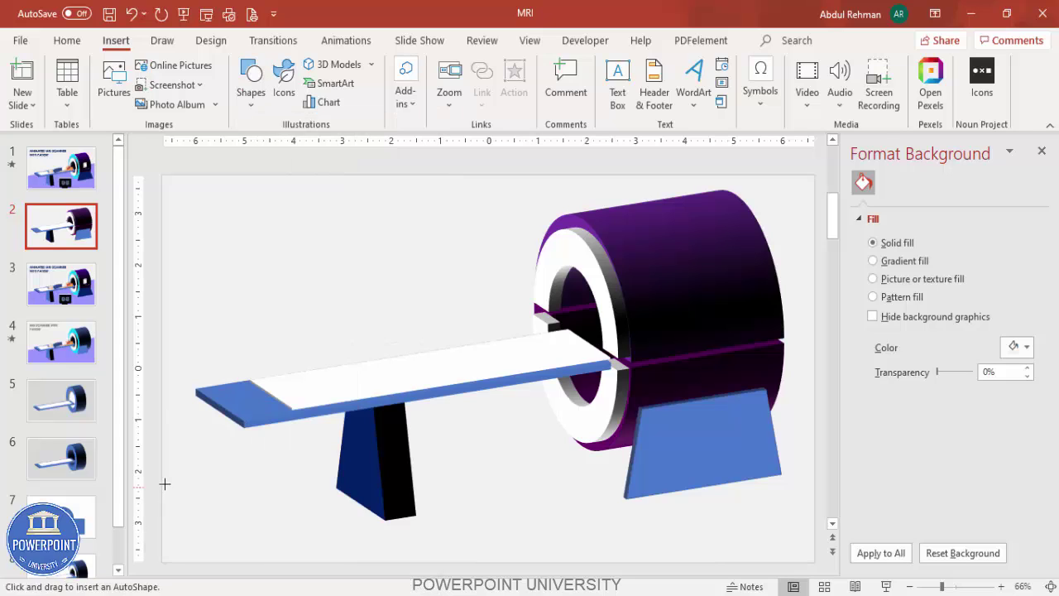
{"action": "left_click_drag", "start_coordinate": [163, 482], "coordinate": [815, 563]}
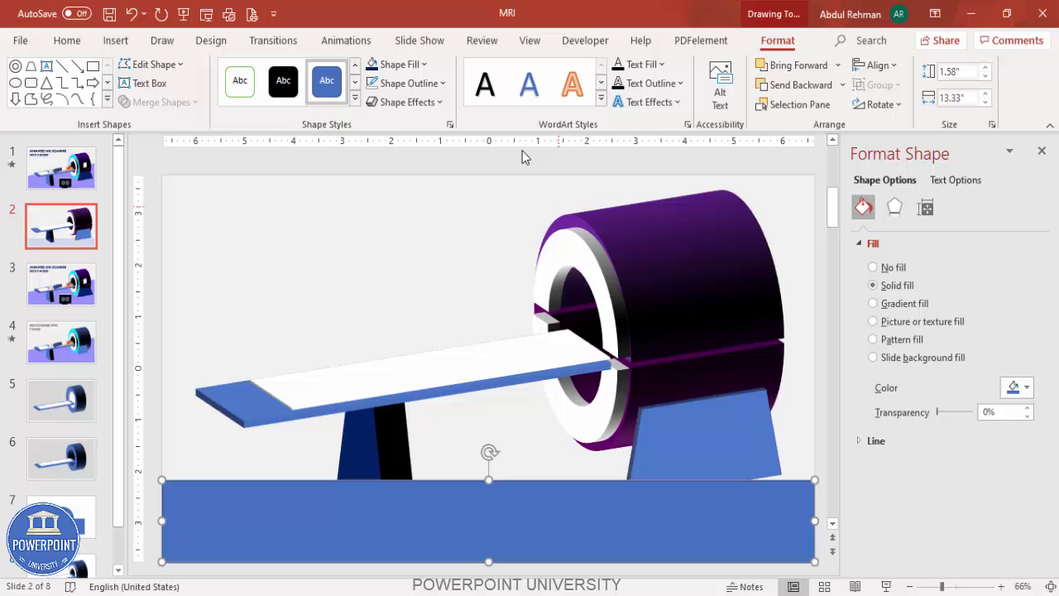
{"action": "left_click", "coordinate": [406, 83]}
{"action": "left_click", "coordinate": [415, 310]}
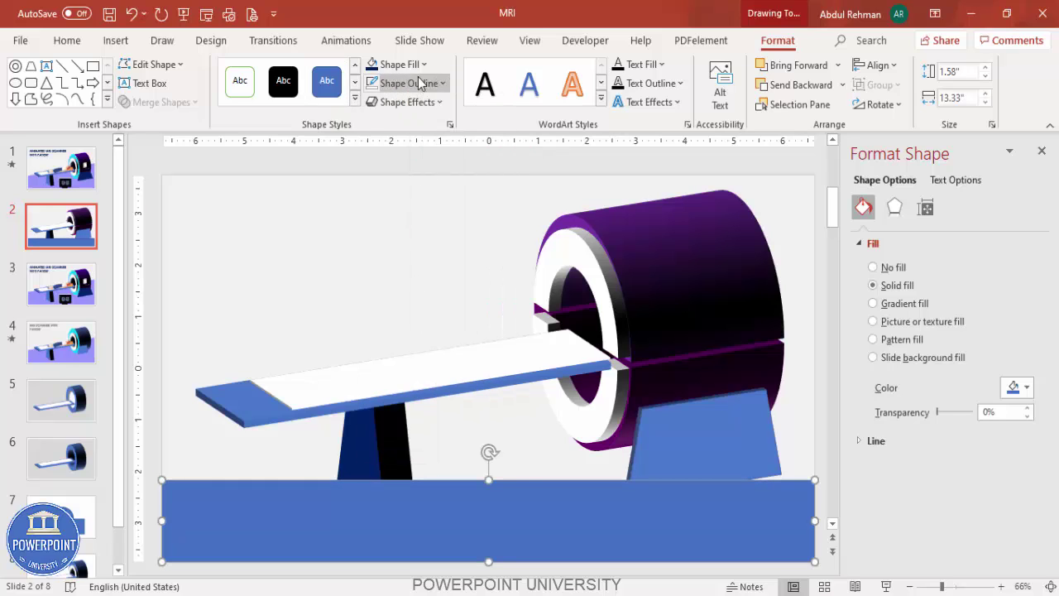
{"action": "left_click", "coordinate": [399, 64]}
{"action": "left_click", "coordinate": [413, 265]}
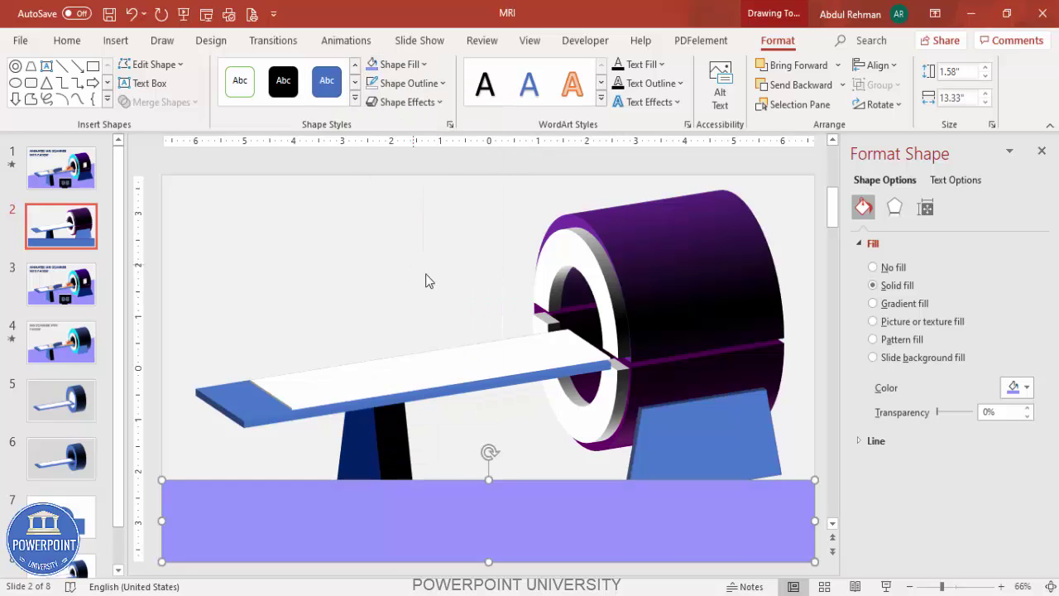
Step: Raise the rectangle's top-right point into a slope and send the floor behind the scanner
{"action": "right_click", "coordinate": [742, 496]}
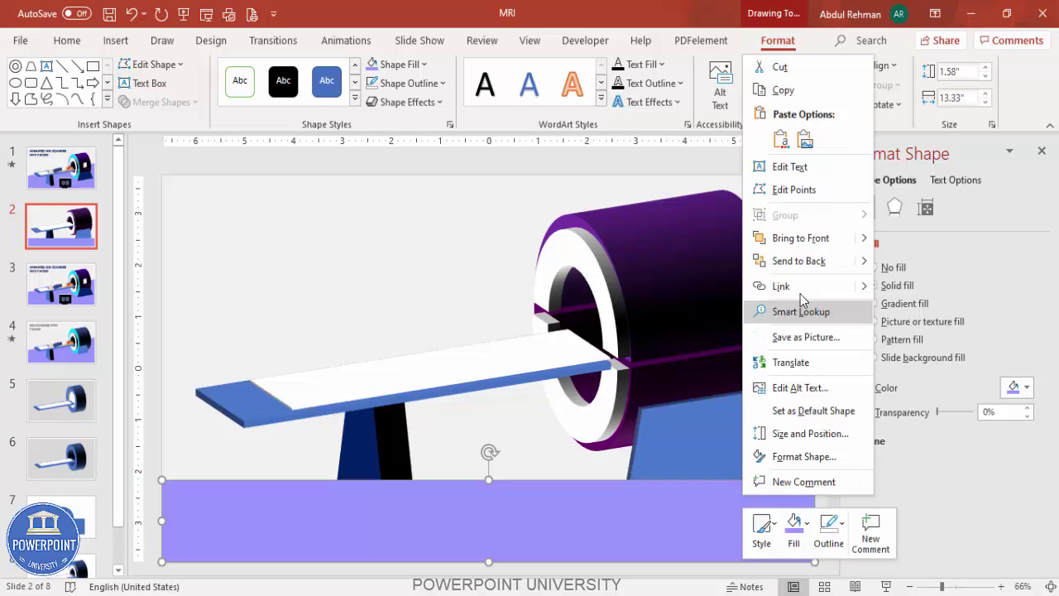
{"action": "left_click", "coordinate": [807, 192]}
{"action": "left_click_drag", "start_coordinate": [816, 480], "coordinate": [815, 293]}
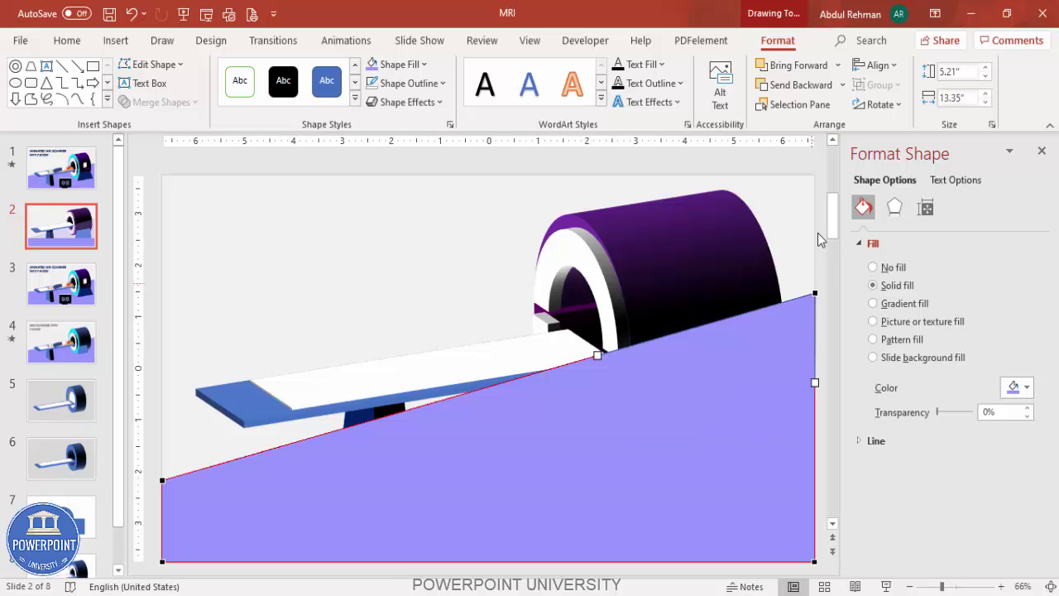
{"action": "left_click", "coordinate": [844, 85]}
{"action": "left_click", "coordinate": [838, 131]}
{"action": "left_click", "coordinate": [492, 311]}
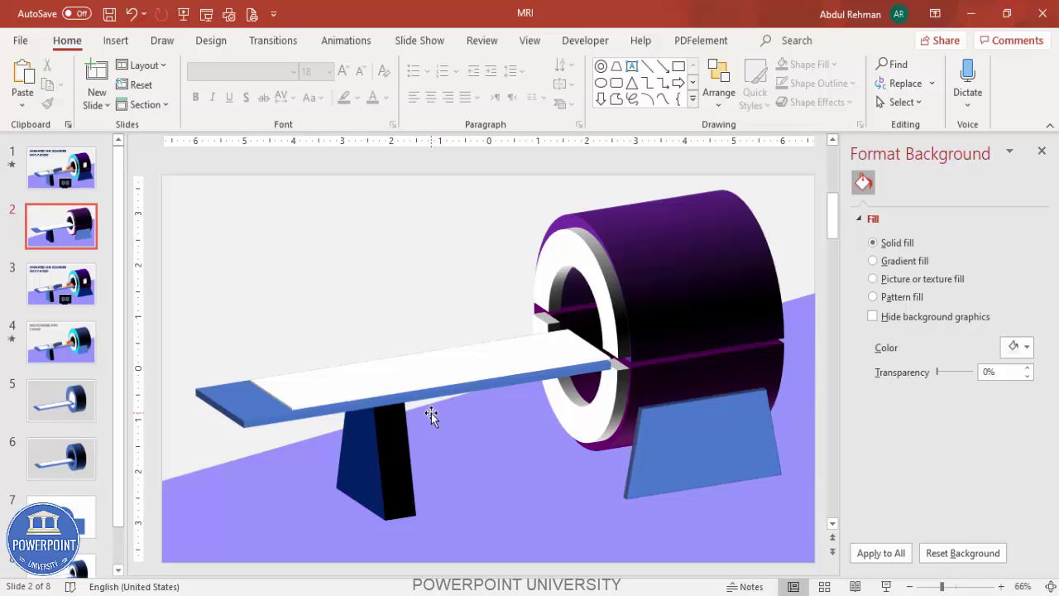
Step: Paste the patient picture and move it onto the table toward the bore
{"action": "key", "text": "ctrl+v"}
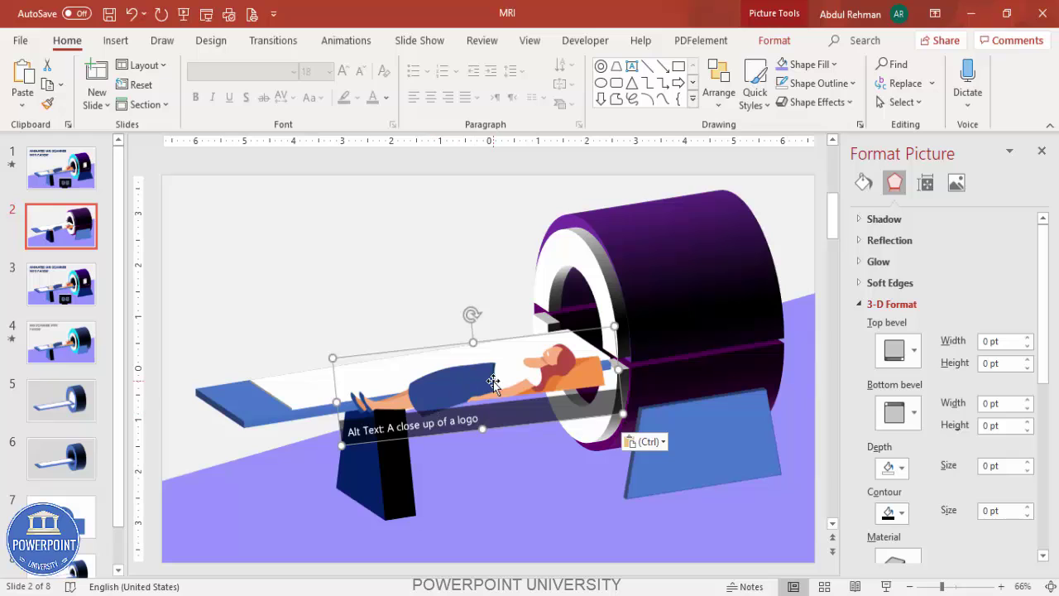
{"action": "left_click_drag", "start_coordinate": [494, 383], "coordinate": [473, 355]}
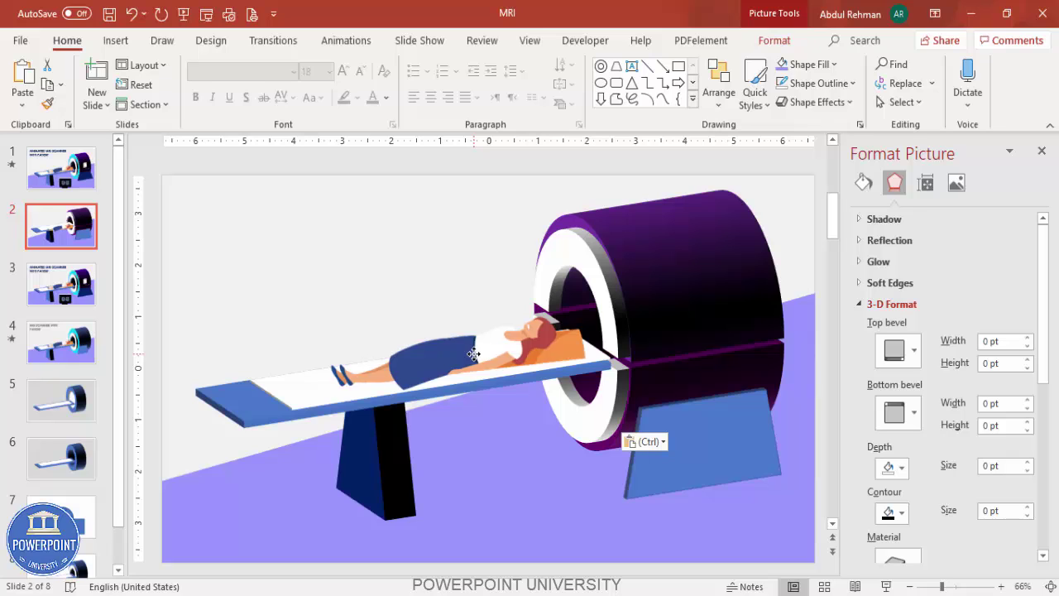
{"action": "left_click_drag", "start_coordinate": [473, 354], "coordinate": [509, 340]}
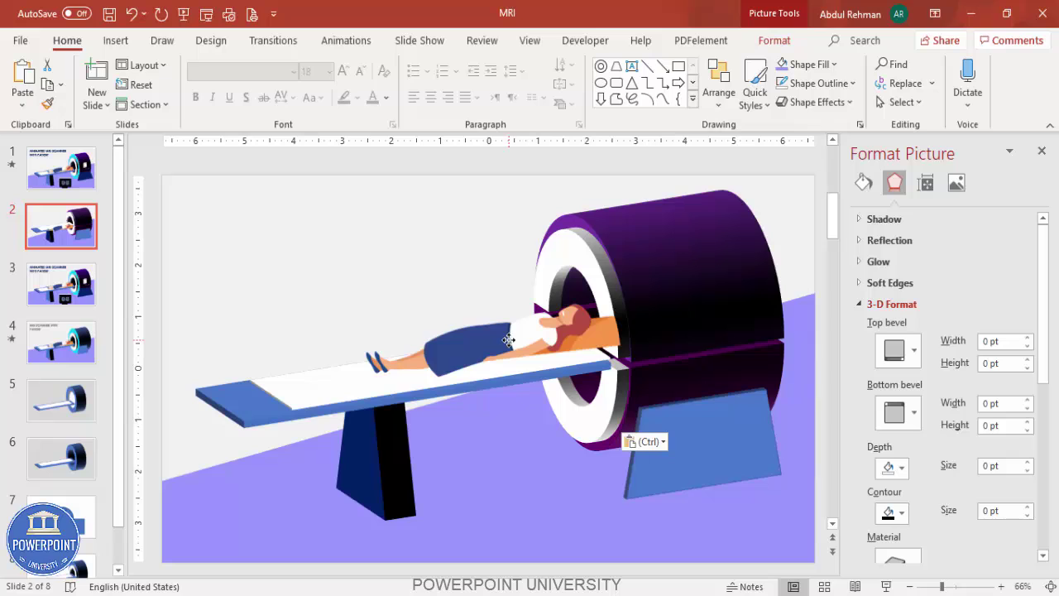
Step: Bring the three scanner cover shapes in front of the patient picture
{"action": "left_click", "coordinate": [580, 250]}
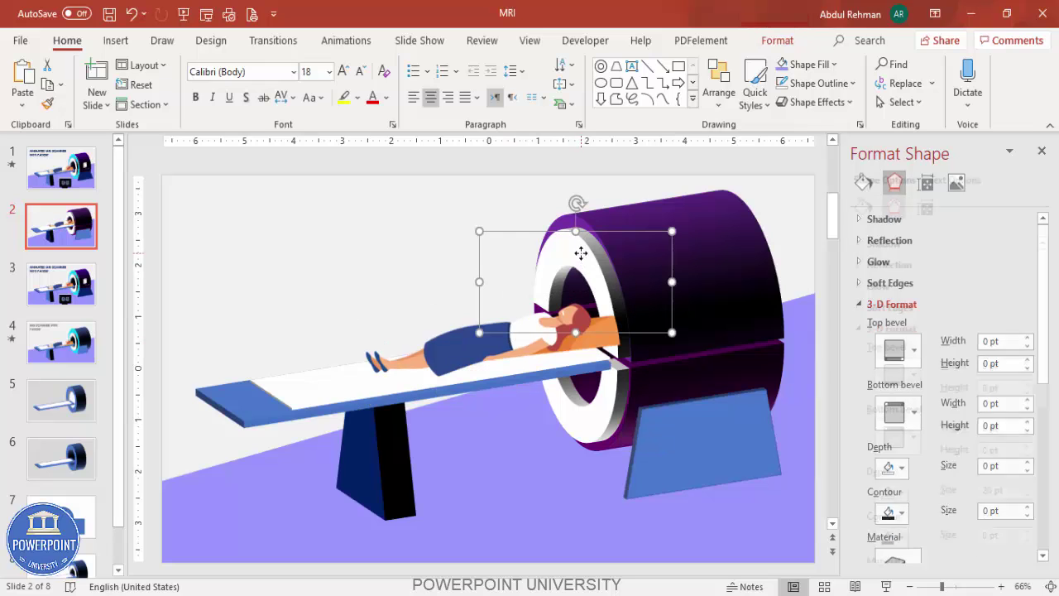
{"action": "left_click", "coordinate": [695, 227], "text": "shift"}
{"action": "left_click", "coordinate": [782, 40]}
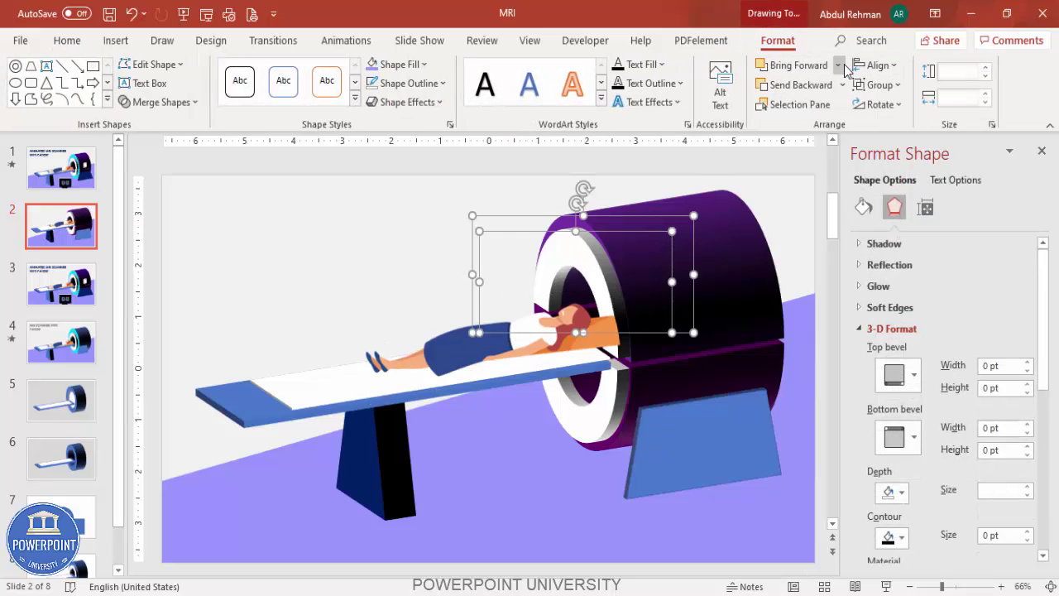
{"action": "left_click", "coordinate": [839, 65]}
{"action": "left_click", "coordinate": [830, 110]}
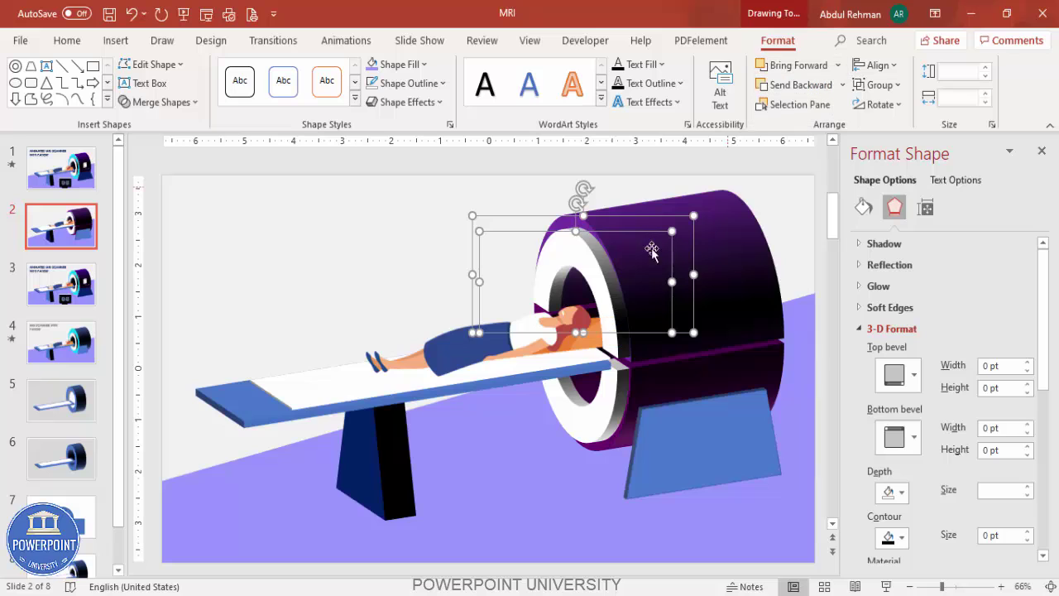
Step: Reposition the patient on the table with her head at the scanner bore
{"action": "left_click", "coordinate": [521, 344]}
{"action": "left_click_drag", "start_coordinate": [522, 344], "coordinate": [488, 358]}
{"action": "left_click_drag", "start_coordinate": [452, 290], "coordinate": [452, 289]}
{"action": "left_click_drag", "start_coordinate": [515, 342], "coordinate": [517, 342]}
{"action": "left_click", "coordinate": [418, 269]}
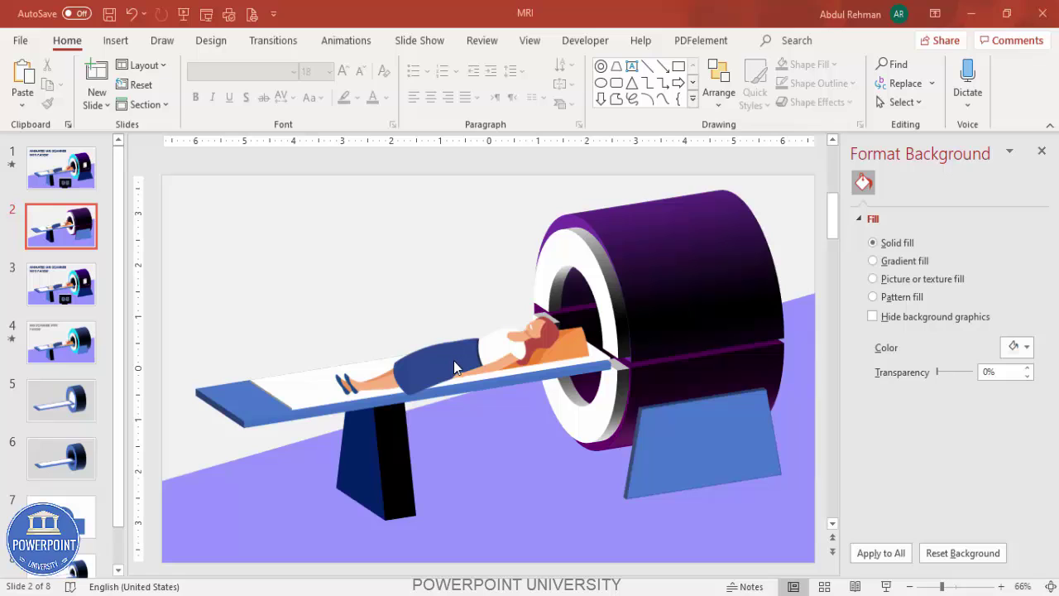
Step: Draw an outline-free rectangle below the scanner bed for the monitor
{"action": "left_click", "coordinate": [116, 41]}
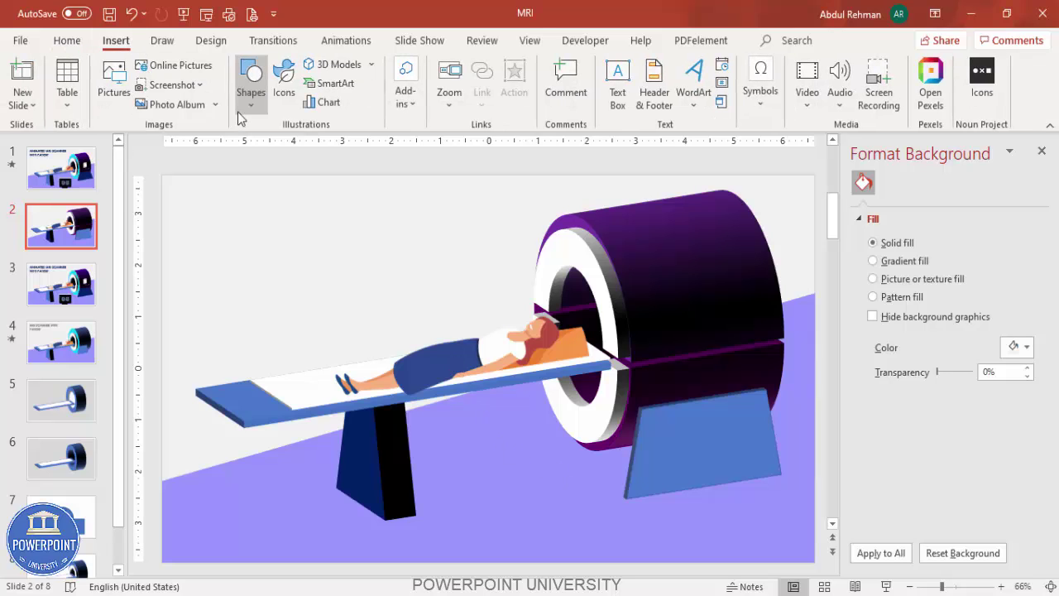
{"action": "left_click", "coordinate": [239, 113]}
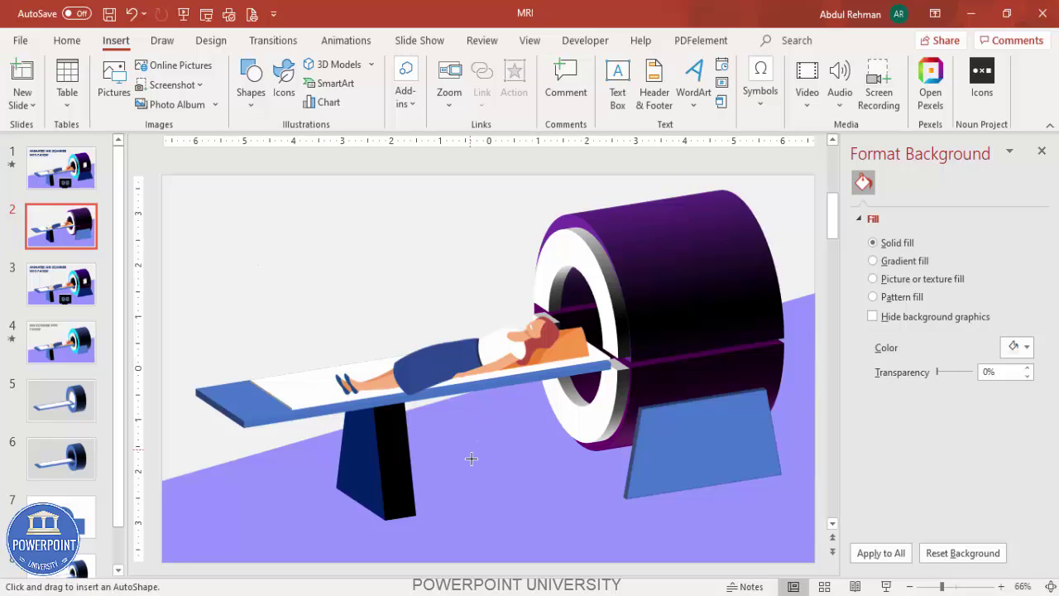
{"action": "left_click_drag", "start_coordinate": [519, 518], "coordinate": [608, 551]}
{"action": "left_click_drag", "start_coordinate": [563, 514], "coordinate": [528, 504]}
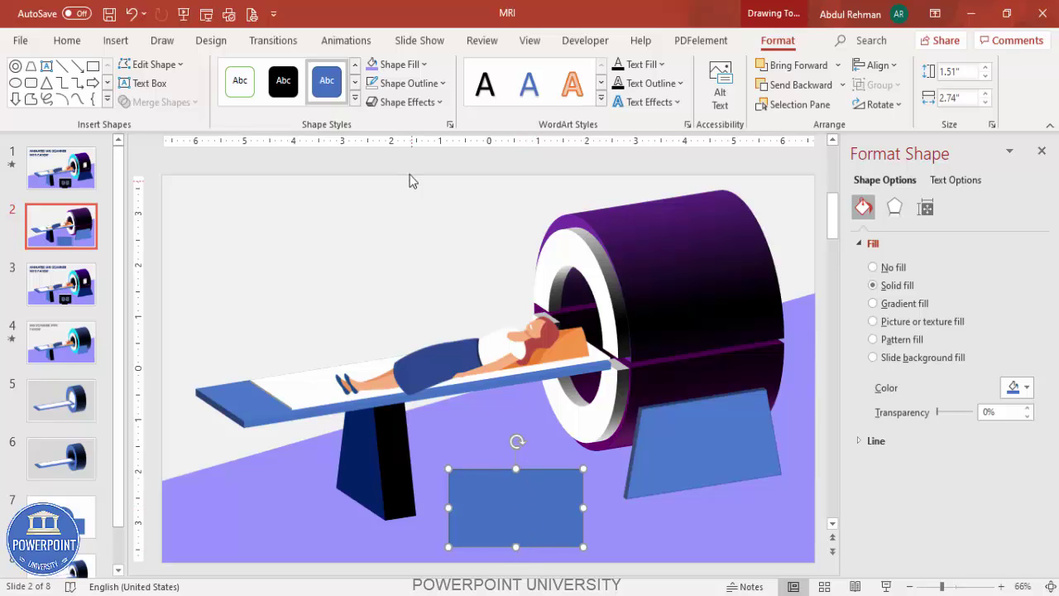
{"action": "left_click", "coordinate": [410, 83]}
{"action": "left_click", "coordinate": [428, 311]}
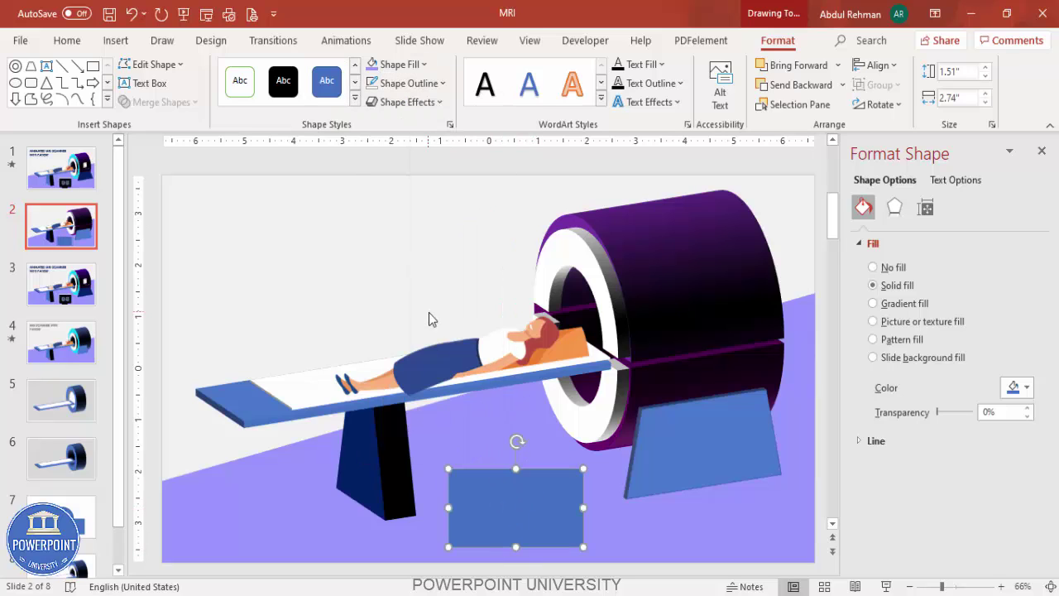
Step: Duplicate the rectangle, shrink the copy, fill it black and place it over the original
{"action": "key", "text": "ctrl+d"}
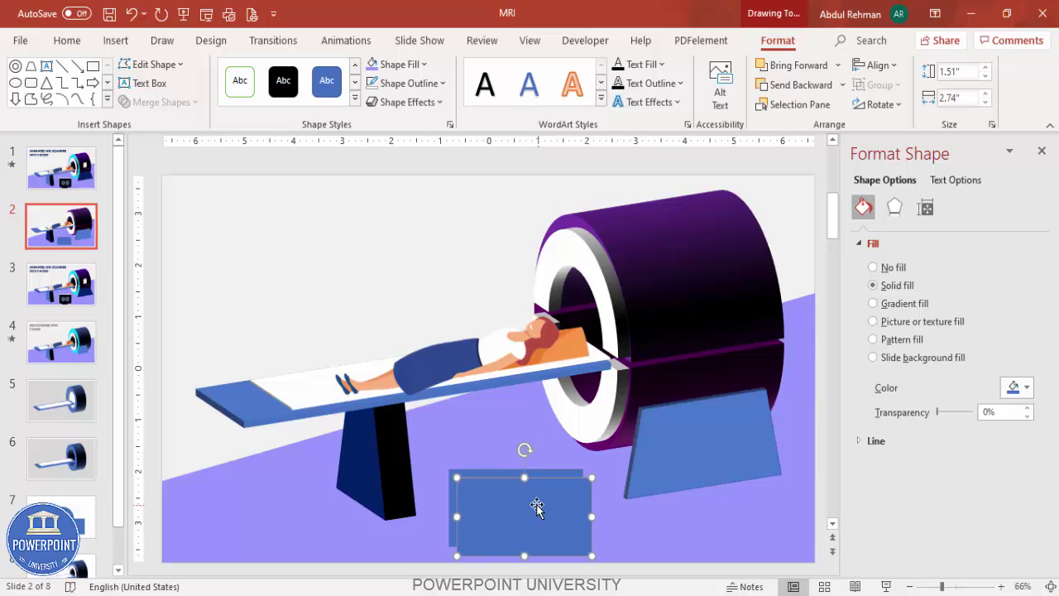
{"action": "left_click_drag", "start_coordinate": [454, 476], "coordinate": [469, 488]}
{"action": "mouse_move", "coordinate": [543, 520]}
{"action": "left_mouse_down"}
{"action": "mouse_move", "coordinate": [553, 536]}
{"action": "mouse_move", "coordinate": [548, 527]}
{"action": "left_mouse_up"}
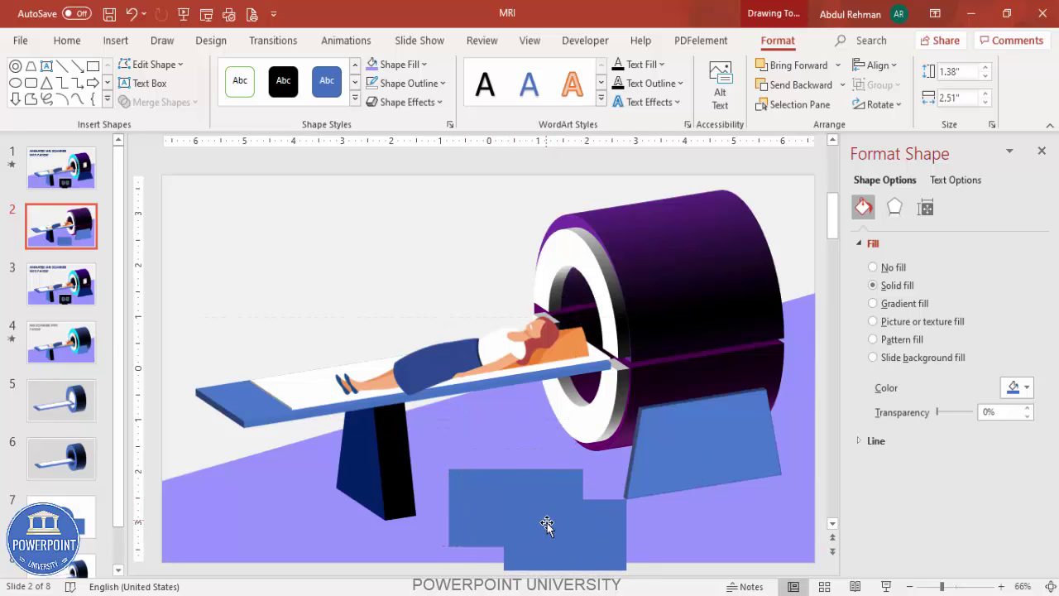
{"action": "left_click", "coordinate": [399, 64]}
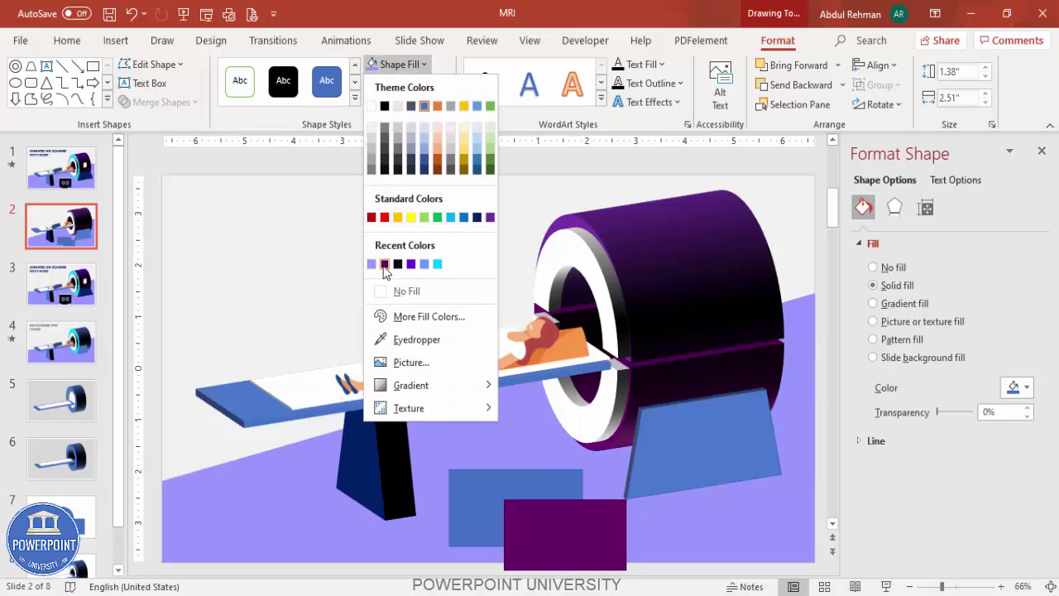
{"action": "left_click", "coordinate": [399, 265]}
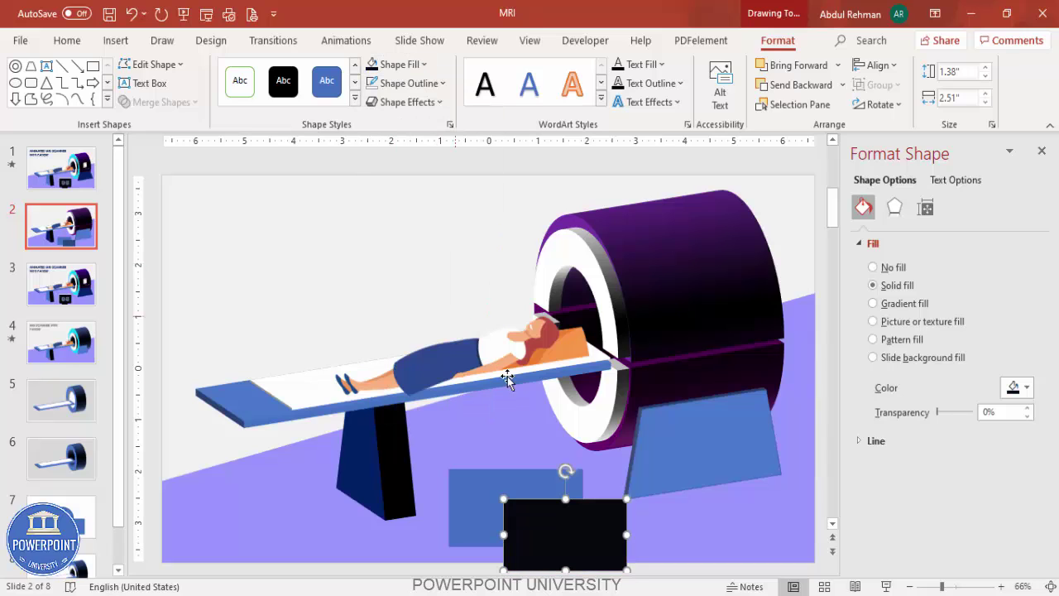
{"action": "left_click_drag", "start_coordinate": [574, 528], "coordinate": [525, 501]}
Step: Fill the back rectangle white as a frame and fit the black screen inside it
{"action": "left_click", "coordinate": [534, 468]}
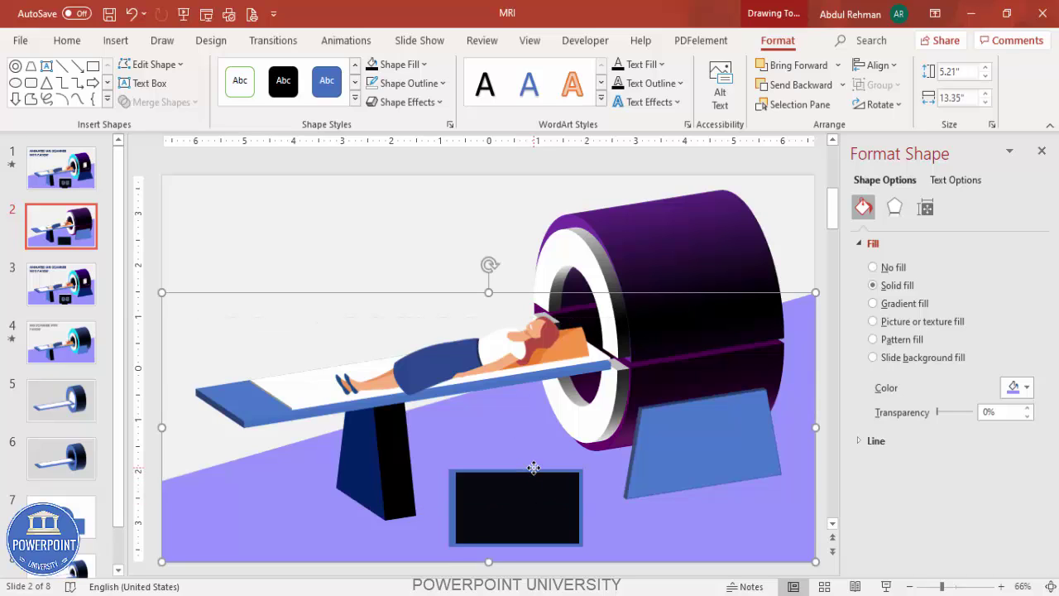
{"action": "left_click", "coordinate": [546, 471]}
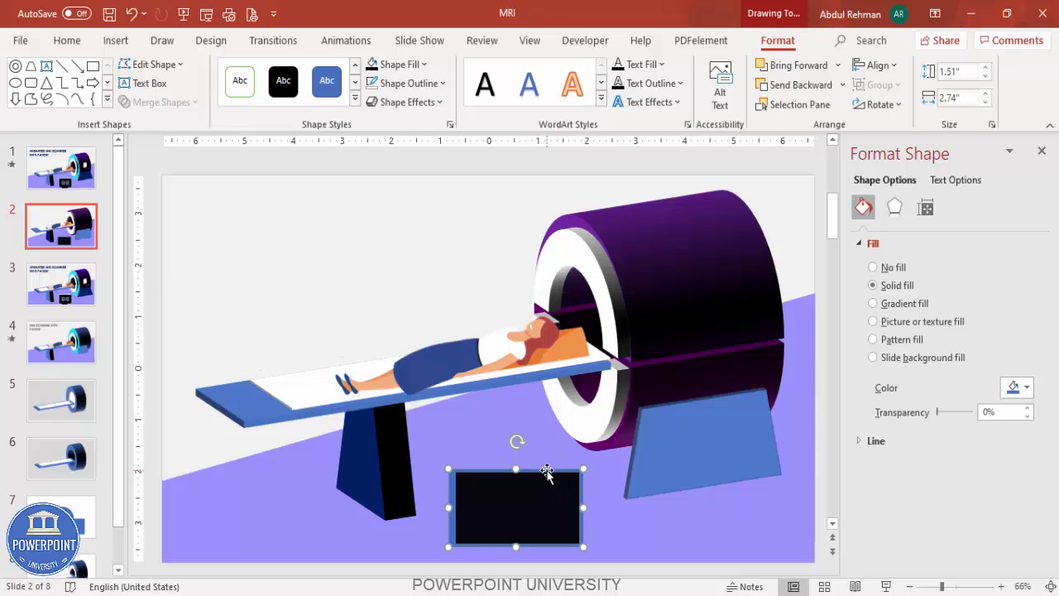
{"action": "left_click", "coordinate": [396, 64]}
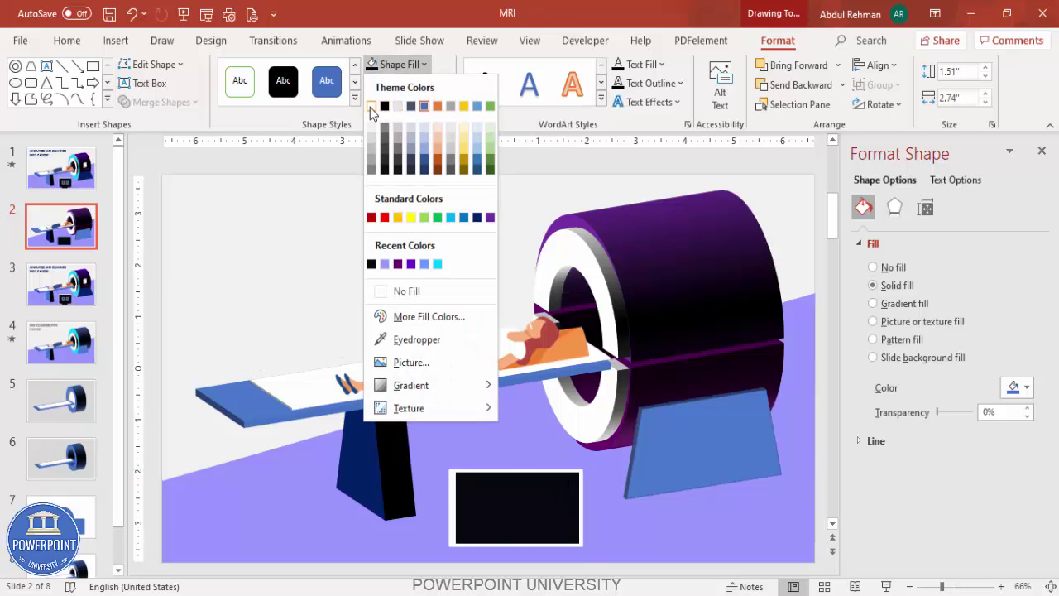
{"action": "left_click", "coordinate": [454, 329]}
{"action": "key", "text": "shift+Left"}
{"action": "key", "text": "shift+Left"}
{"action": "key", "text": "shift+Left"}
{"action": "key", "text": "shift+Left"}
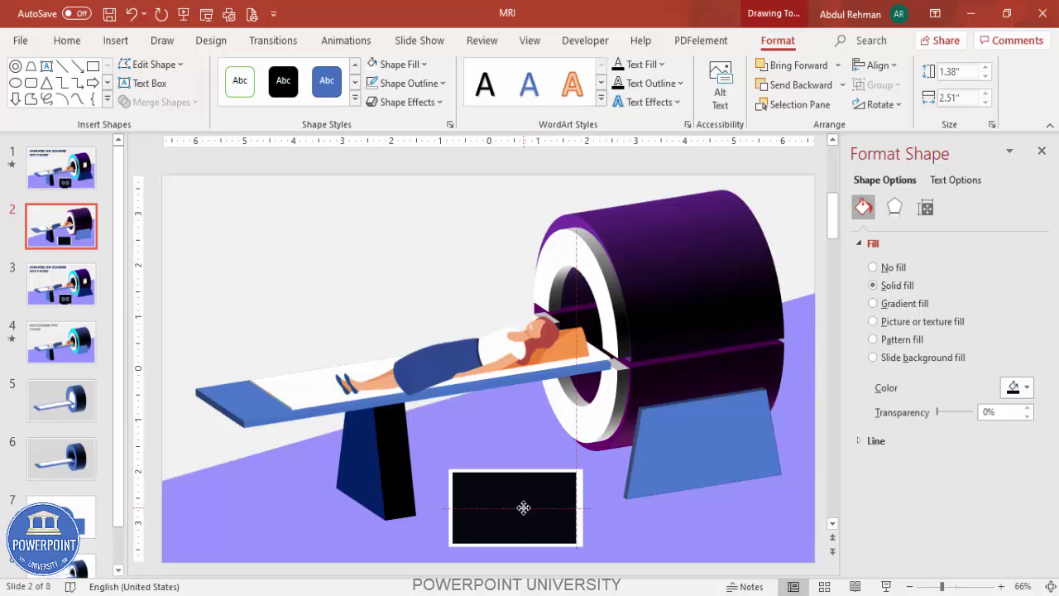
{"action": "left_click_drag", "start_coordinate": [575, 511], "coordinate": [575, 512]}
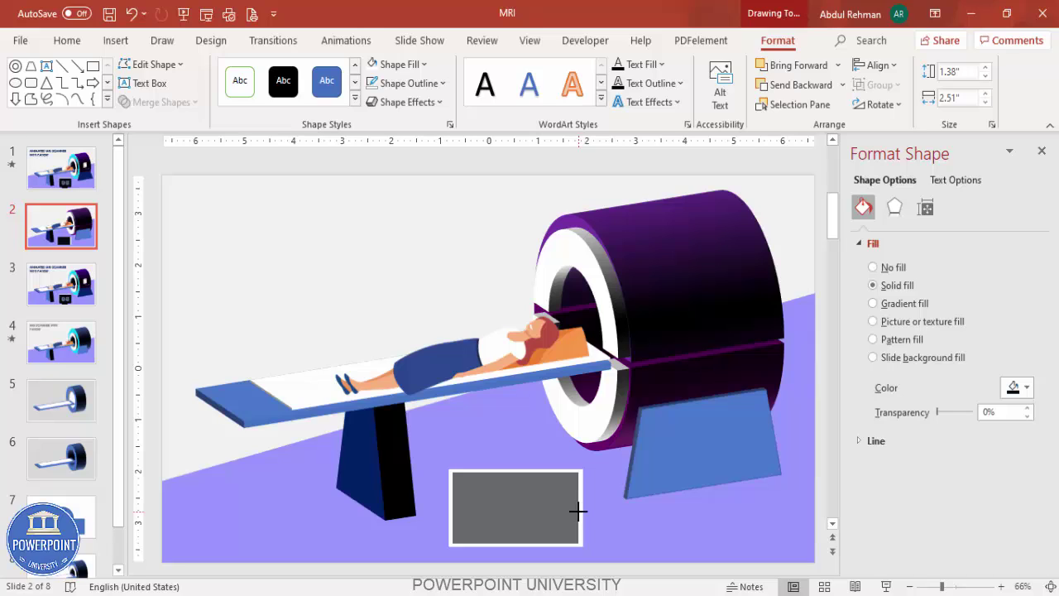
{"action": "left_click_drag", "start_coordinate": [577, 512], "coordinate": [582, 510]}
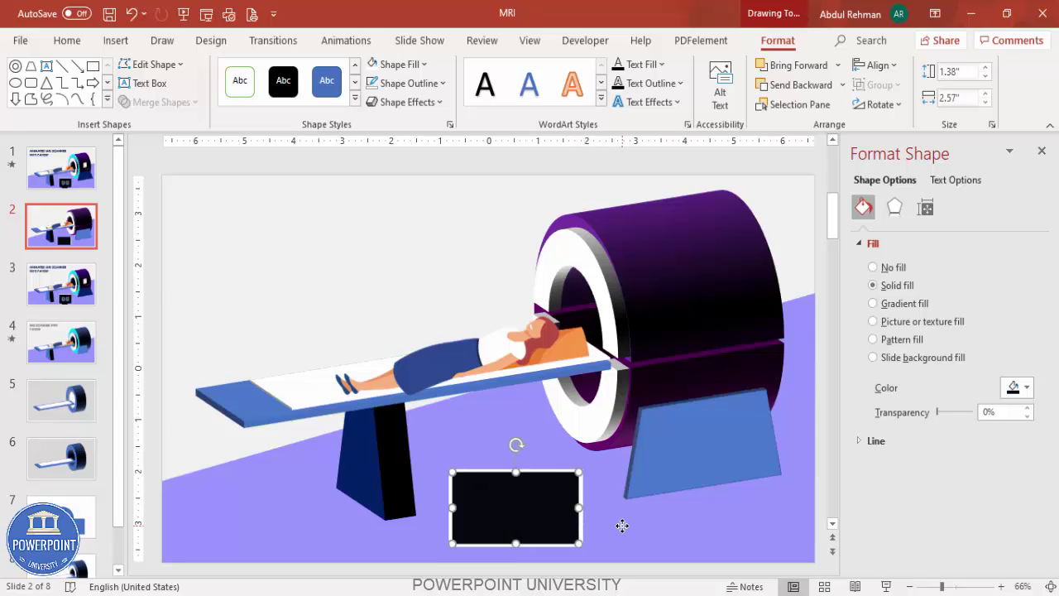
{"action": "left_click", "coordinate": [622, 526]}
Step: Add a black, outline-free trapezoid stand under the monitor screen
{"action": "left_click", "coordinate": [116, 41]}
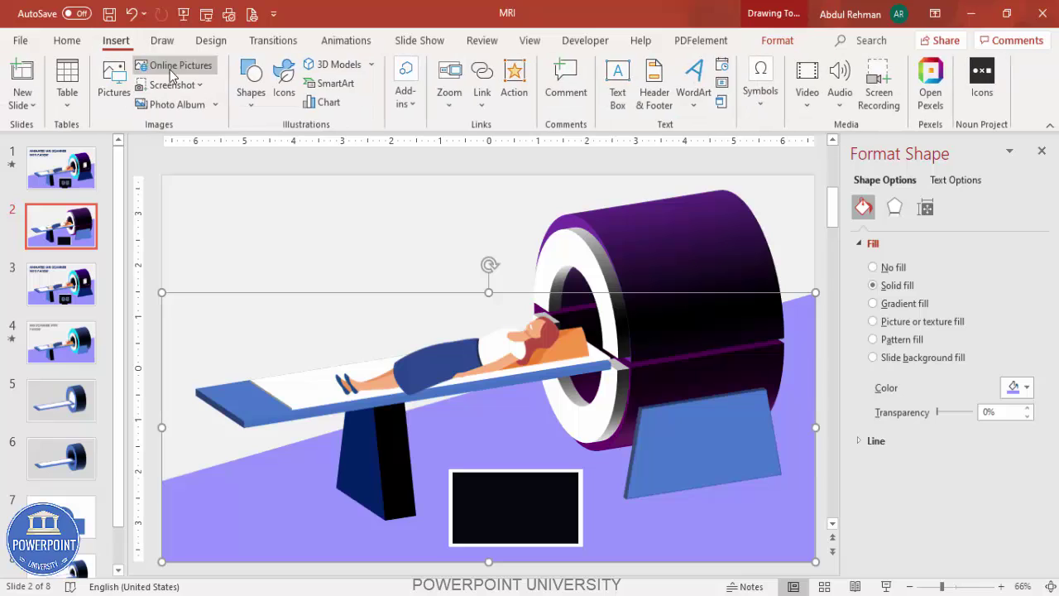
{"action": "left_click", "coordinate": [250, 83]}
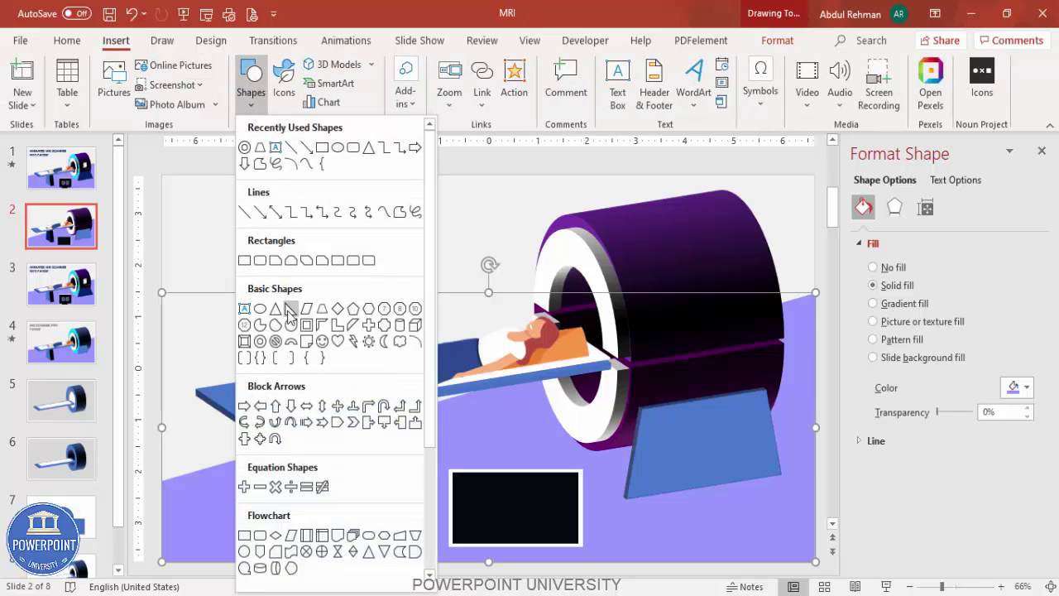
{"action": "left_click", "coordinate": [322, 309]}
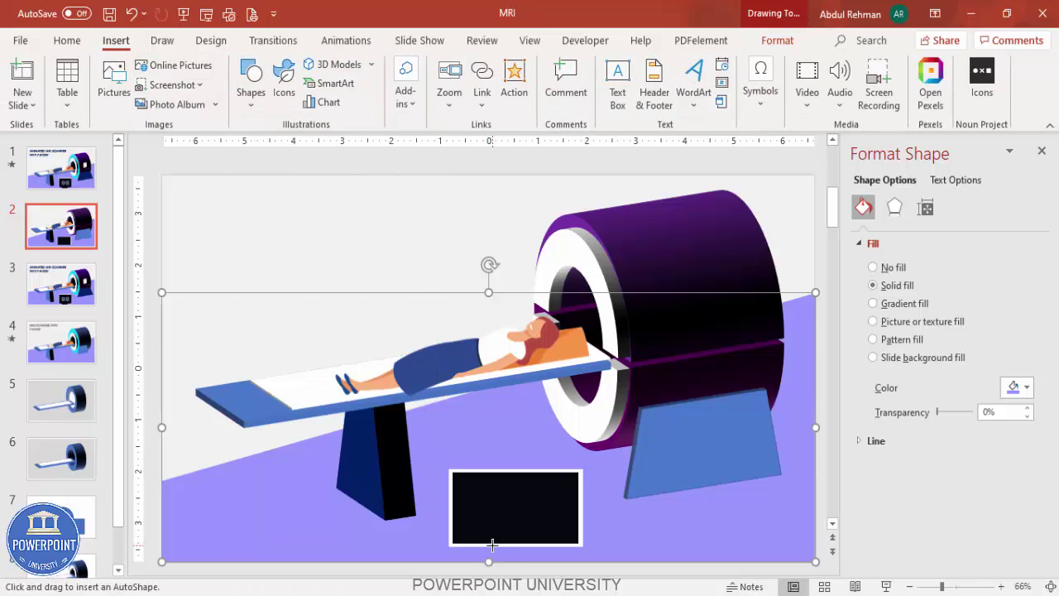
{"action": "left_click_drag", "start_coordinate": [492, 545], "coordinate": [526, 552]}
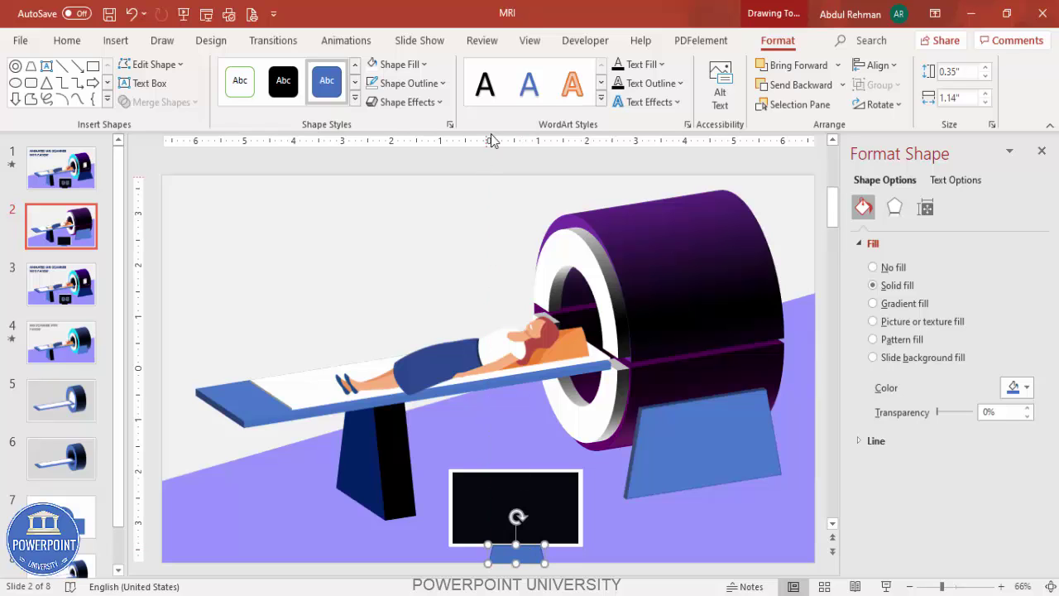
{"action": "left_click", "coordinate": [414, 88]}
{"action": "left_click", "coordinate": [416, 305]}
{"action": "left_click", "coordinate": [384, 73]}
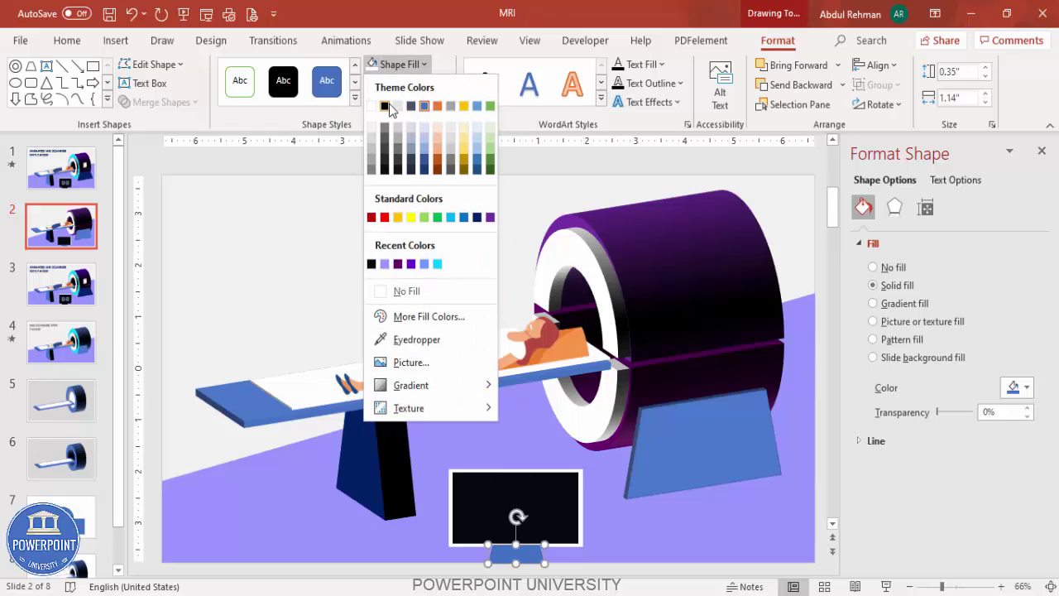
{"action": "left_click", "coordinate": [387, 110]}
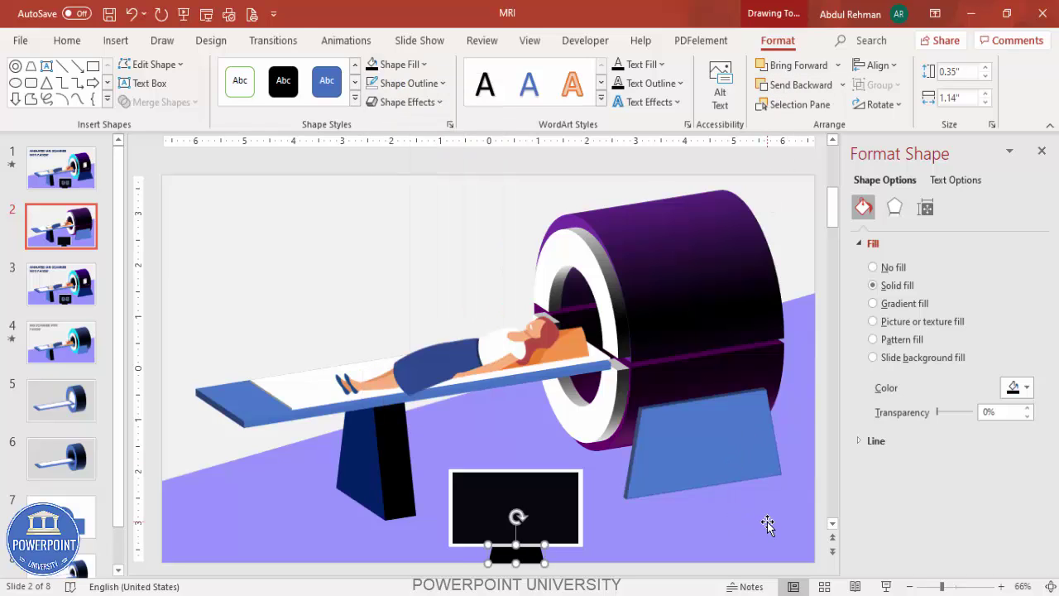
{"action": "left_click", "coordinate": [507, 546]}
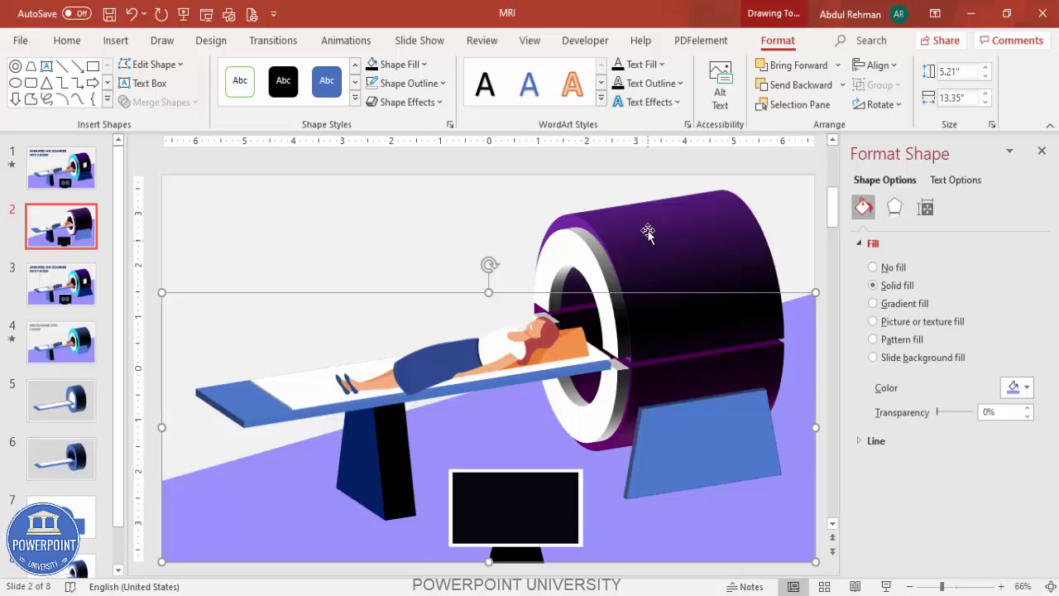
Step: Copy the brain-scan picture from slide 3 and paste it centred on slide 2's monitor
{"action": "left_click", "coordinate": [517, 187]}
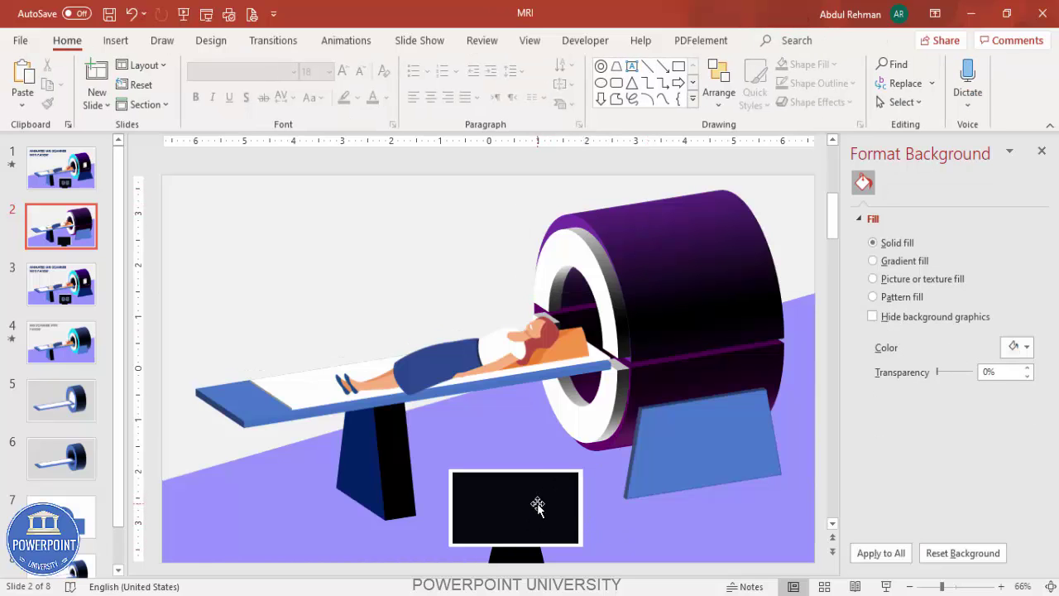
{"action": "left_click", "coordinate": [63, 292]}
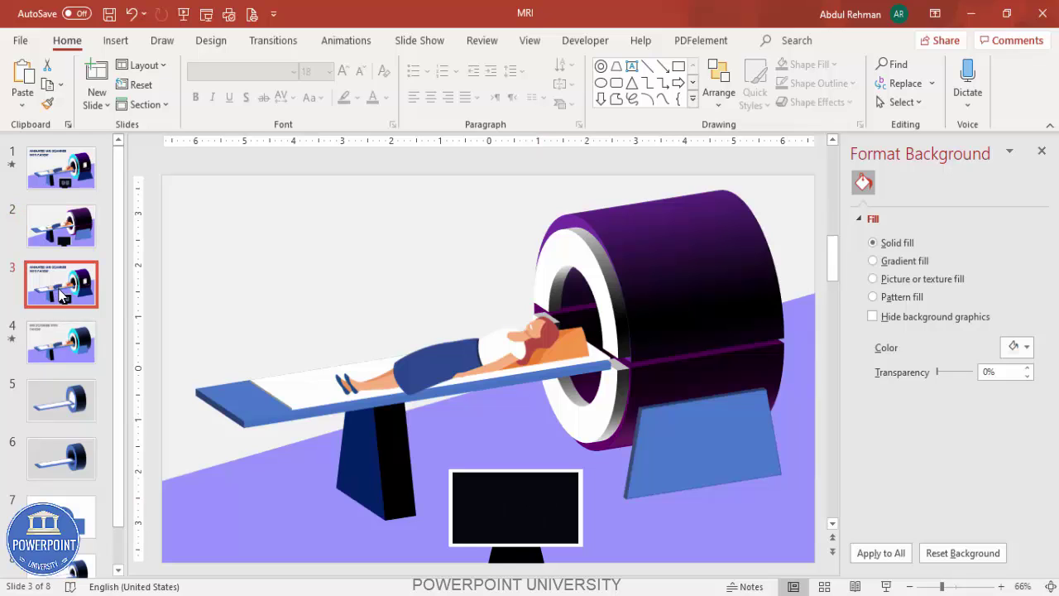
{"action": "left_click", "coordinate": [512, 508]}
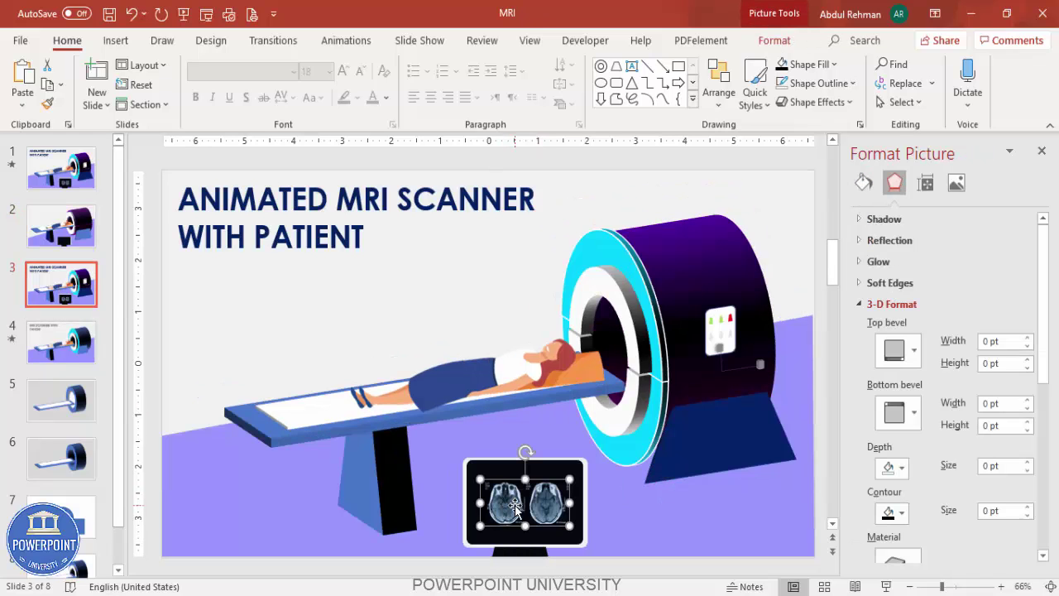
{"action": "left_click", "coordinate": [67, 240]}
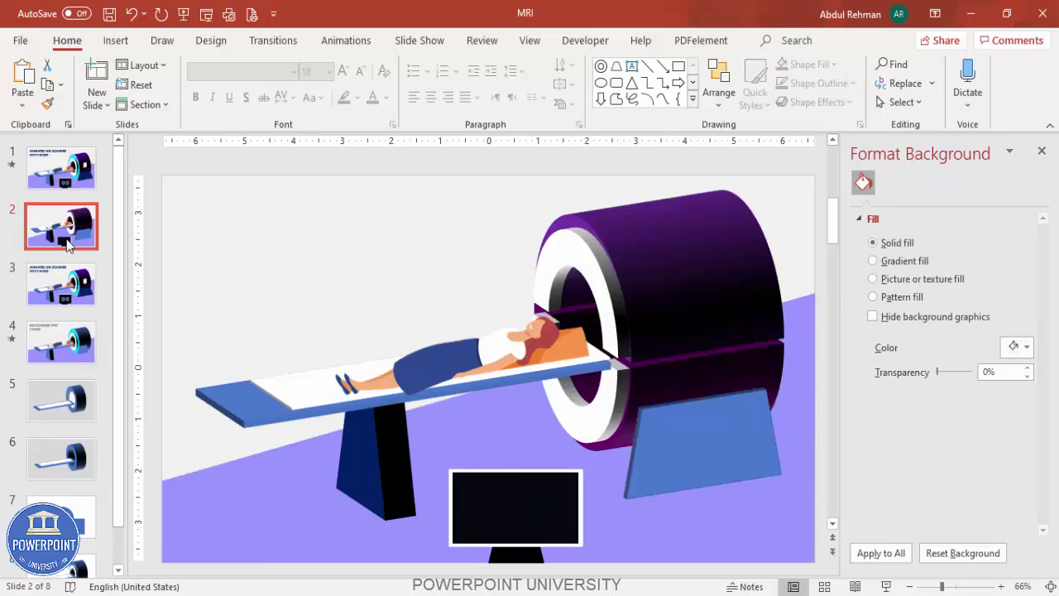
{"action": "key", "text": "ctrl+v"}
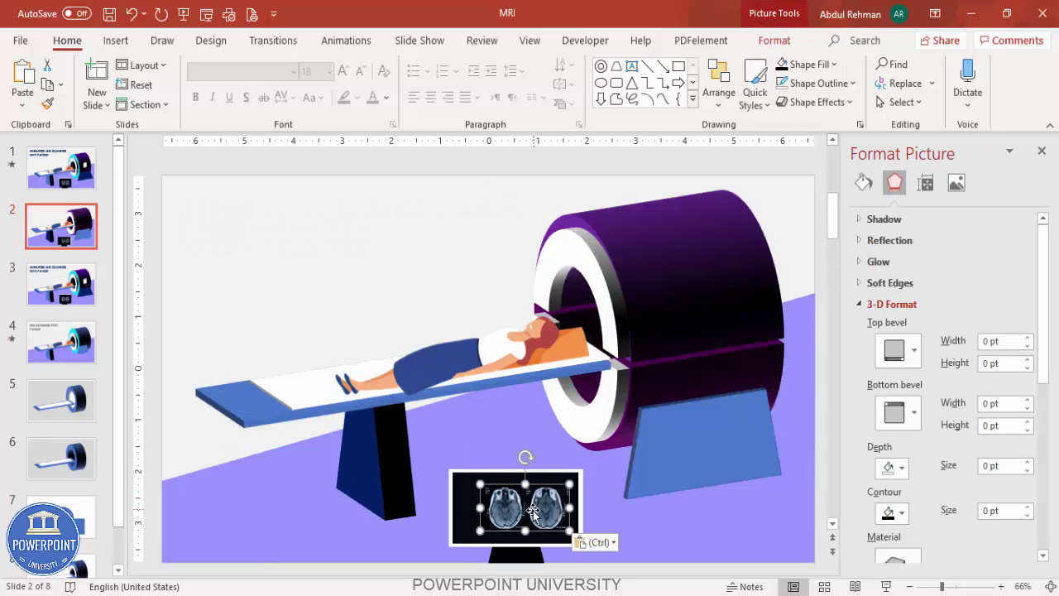
{"action": "left_click_drag", "start_coordinate": [525, 497], "coordinate": [519, 509]}
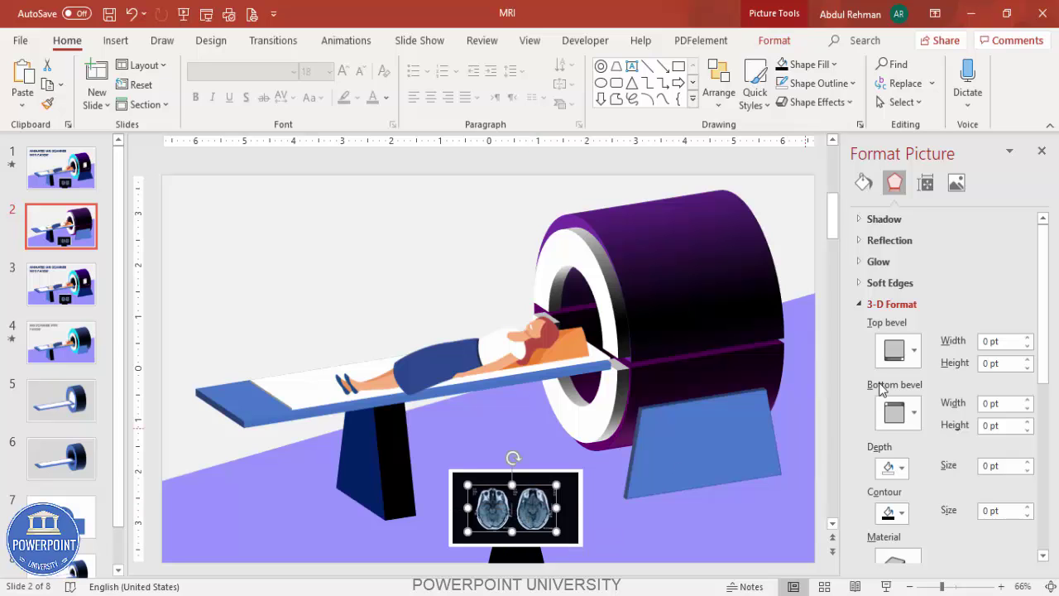
{"action": "left_click", "coordinate": [1042, 151]}
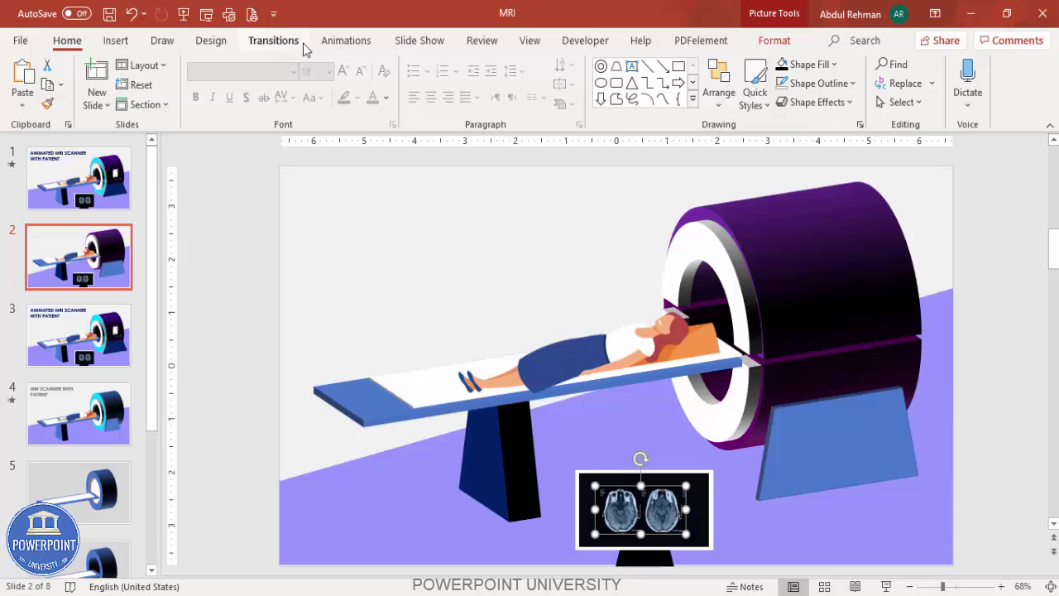
Step: Apply the Lines motion path from the Add Animation list to the patient picture
{"action": "left_click", "coordinate": [369, 47]}
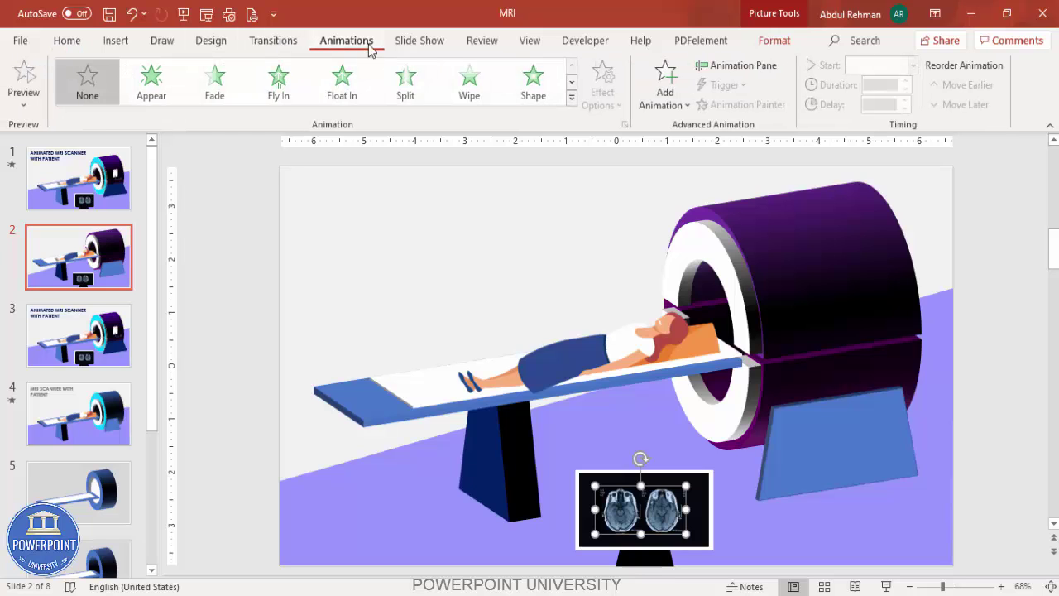
{"action": "left_click", "coordinate": [736, 66]}
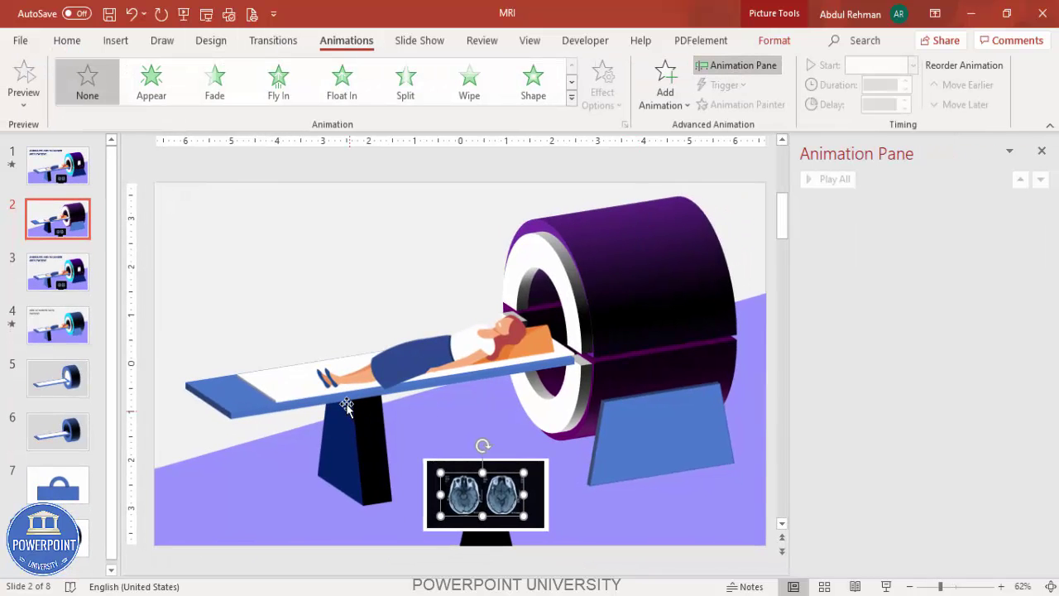
{"action": "left_click", "coordinate": [461, 349]}
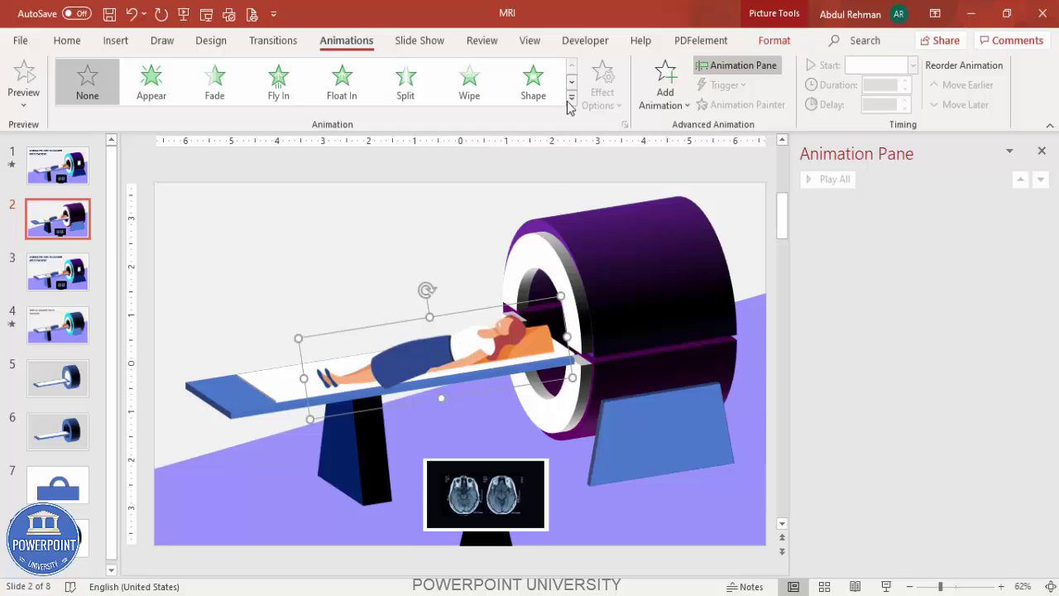
{"action": "left_click", "coordinate": [665, 99]}
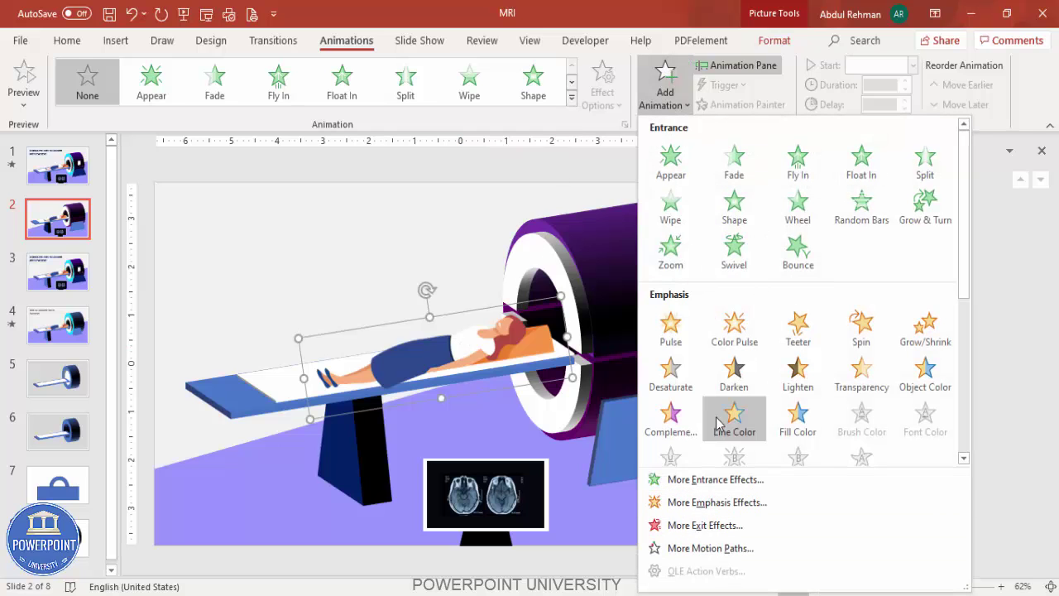
{"action": "scroll", "coordinate": [717, 422], "scroll_direction": "down", "scroll_amount": 5}
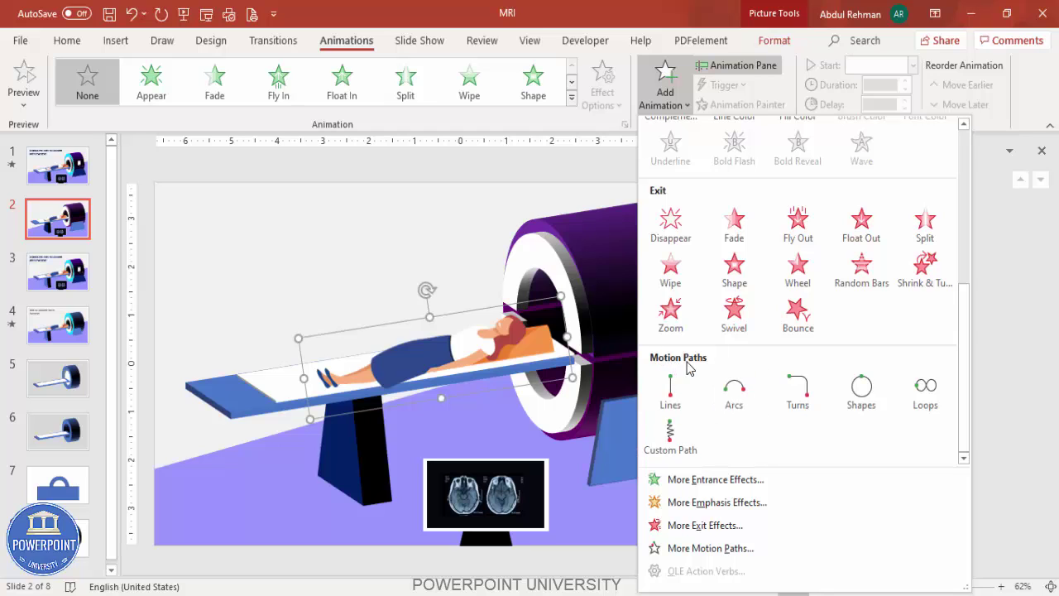
{"action": "left_click", "coordinate": [674, 389]}
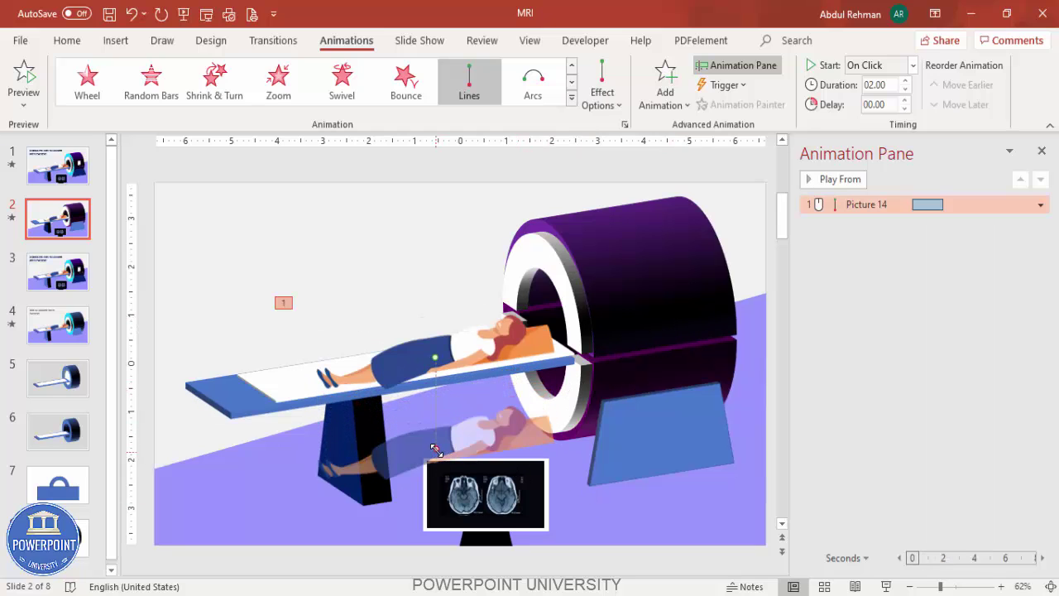
Step: Move the motion path's end point into the scanner opening and preview the movement
{"action": "left_click_drag", "start_coordinate": [436, 450], "coordinate": [520, 334]}
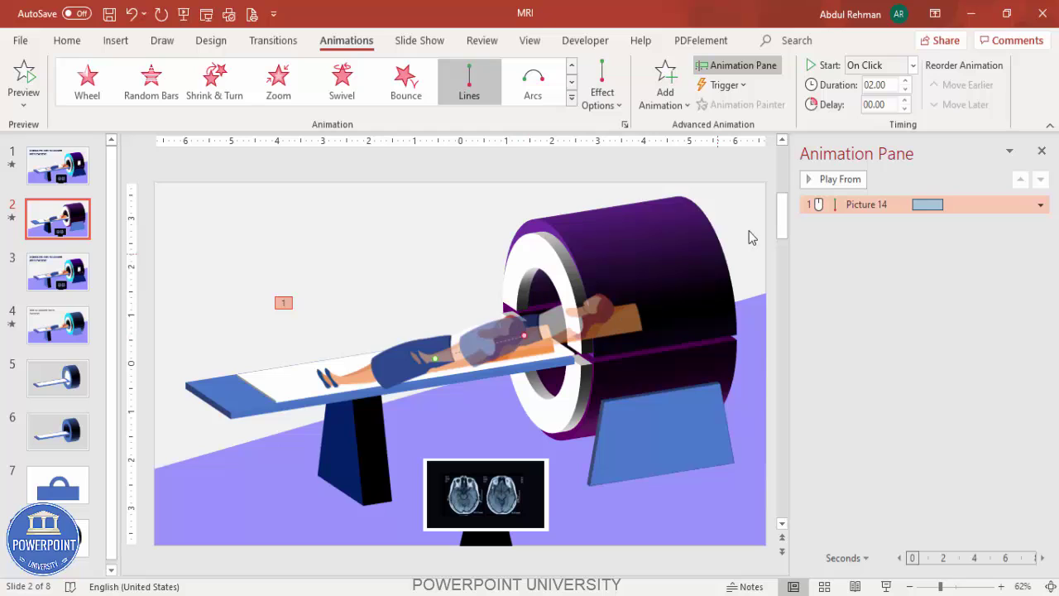
{"action": "left_click", "coordinate": [748, 211]}
{"action": "left_click", "coordinate": [833, 183]}
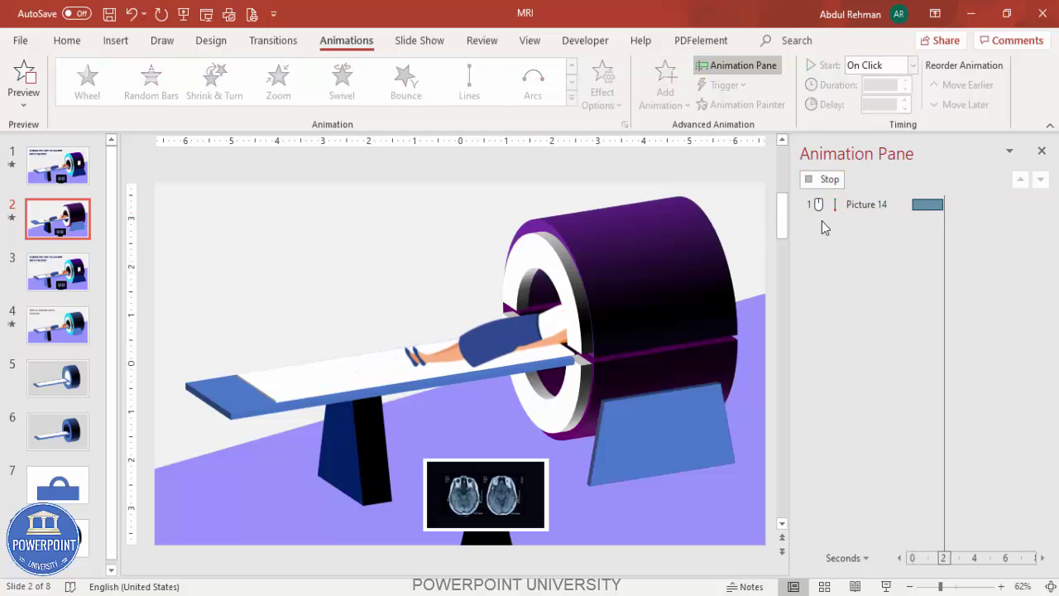
Step: Remove the smooth start and smooth end from the patient's motion path
{"action": "double_click", "coordinate": [859, 205]}
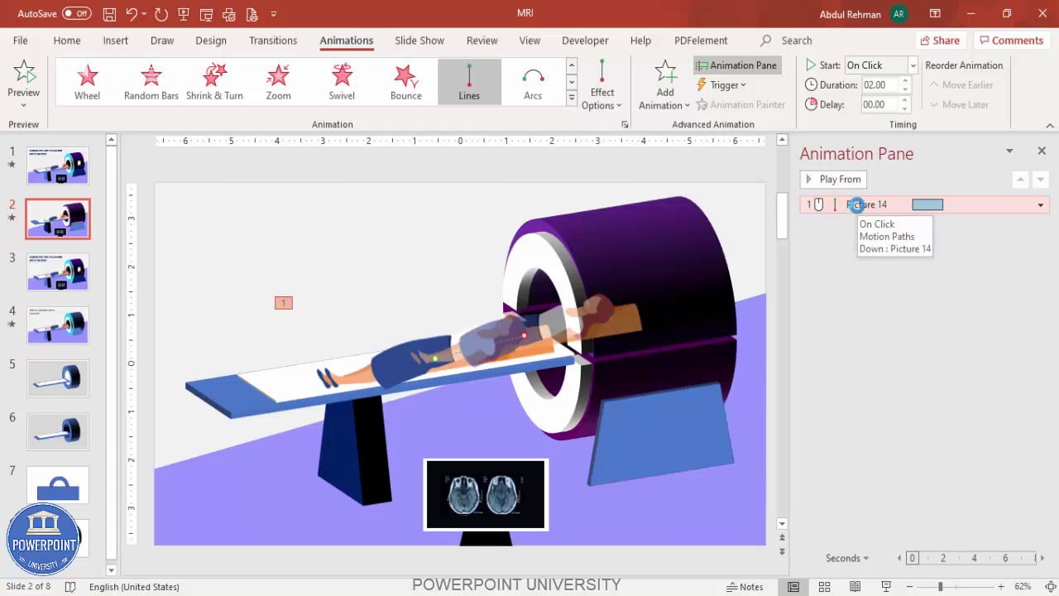
{"action": "left_click_drag", "start_coordinate": [511, 237], "coordinate": [454, 274]}
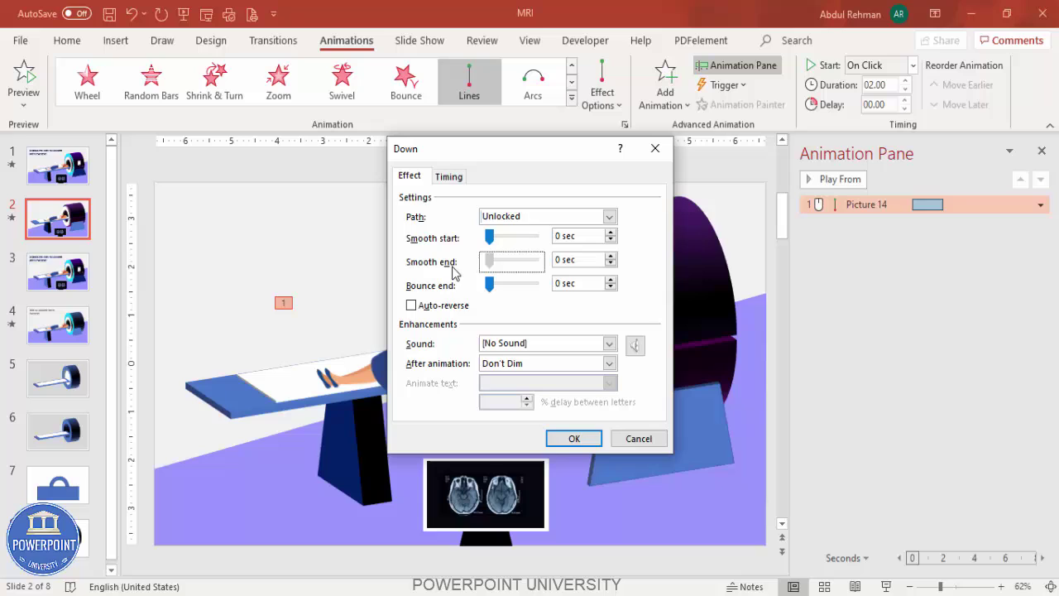
{"action": "left_click", "coordinate": [440, 176]}
{"action": "left_click", "coordinate": [571, 240]}
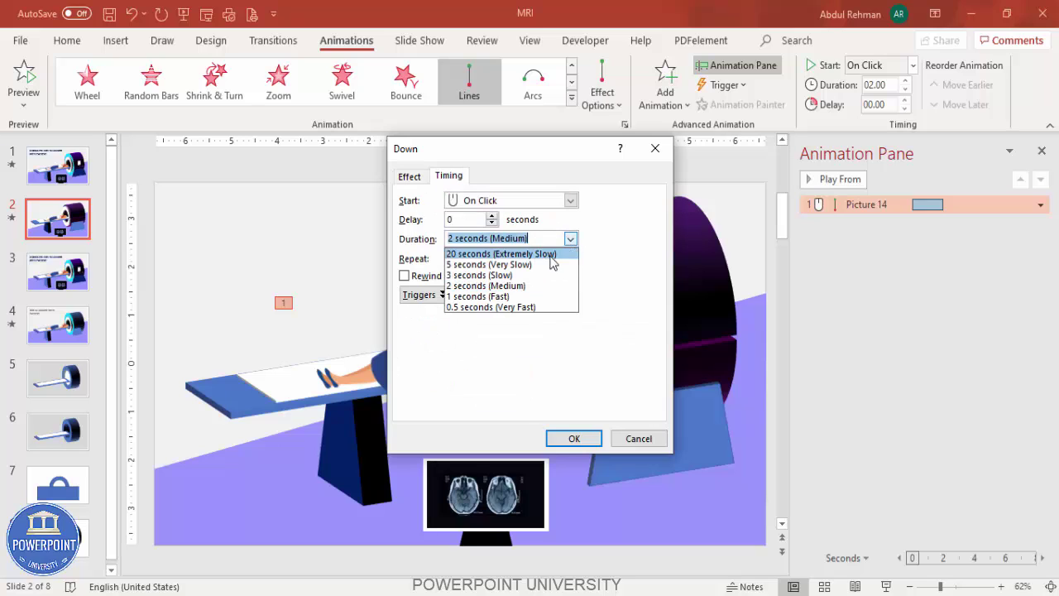
{"action": "left_click", "coordinate": [544, 265]}
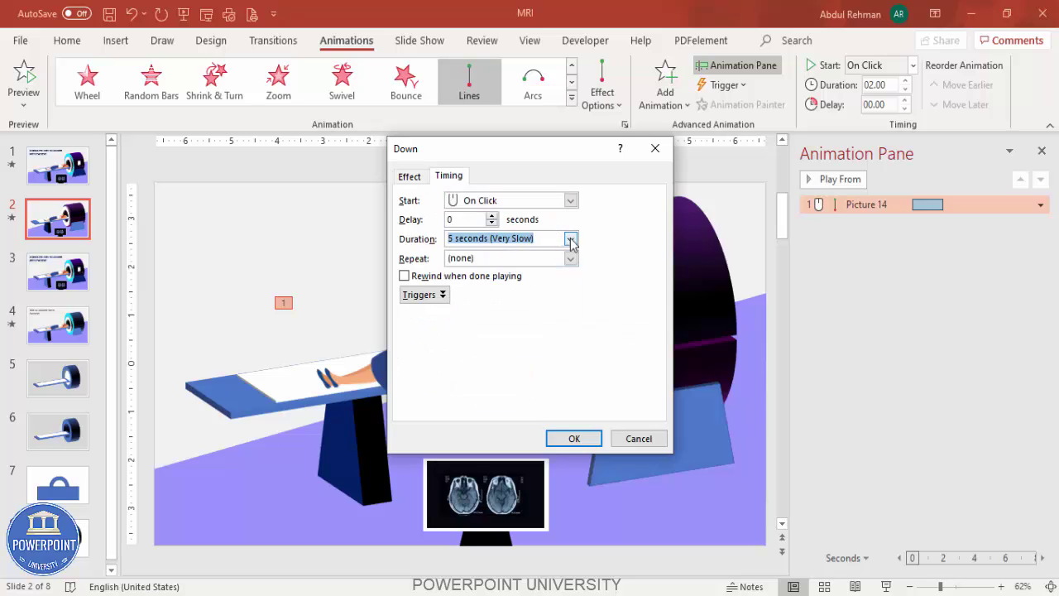
{"action": "left_click", "coordinate": [570, 240]}
{"action": "left_click", "coordinate": [553, 251]}
{"action": "left_click", "coordinate": [578, 439]}
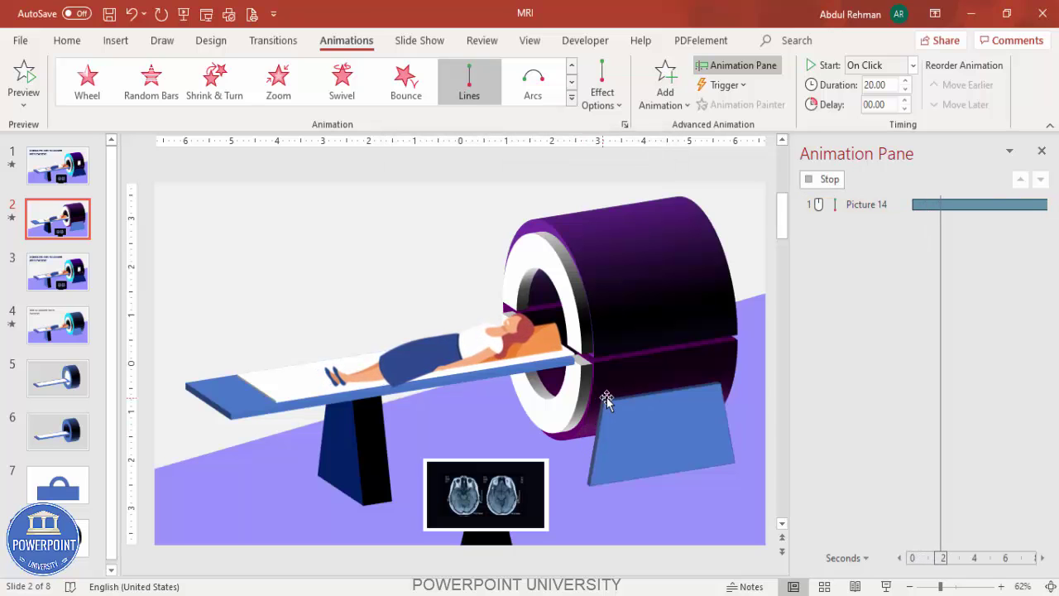
{"action": "left_click", "coordinate": [838, 206]}
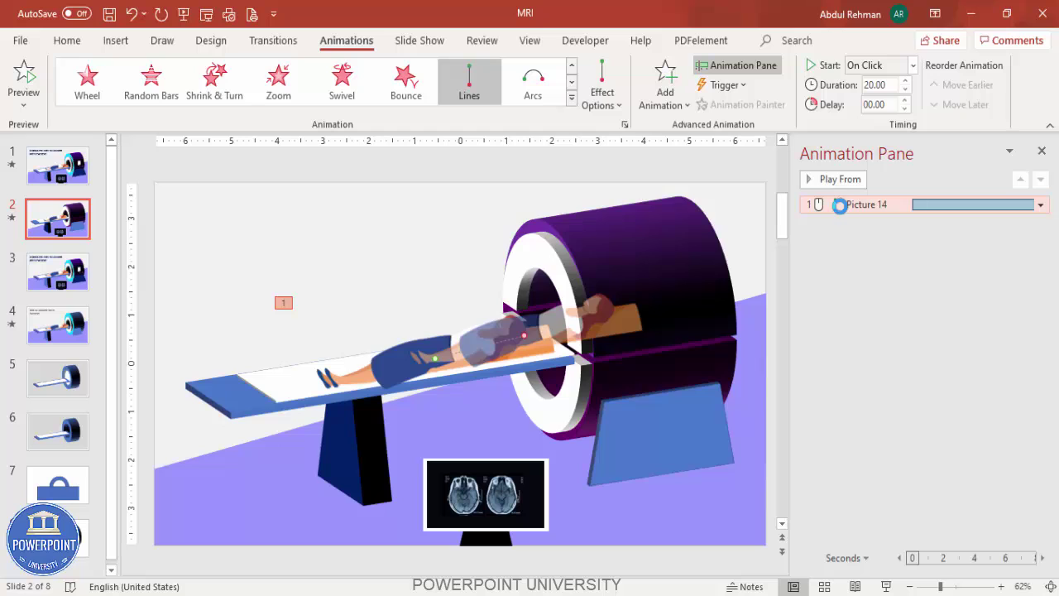
Step: Set the patient's motion path duration to 5 seconds
{"action": "left_click", "coordinate": [451, 177]}
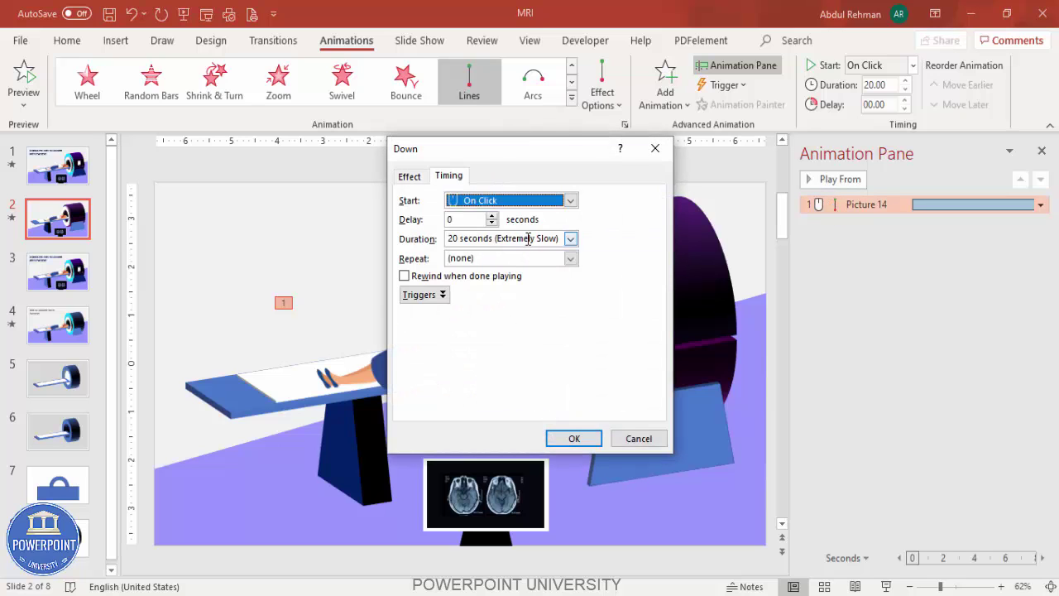
{"action": "left_click", "coordinate": [569, 239]}
{"action": "left_click", "coordinate": [525, 265]}
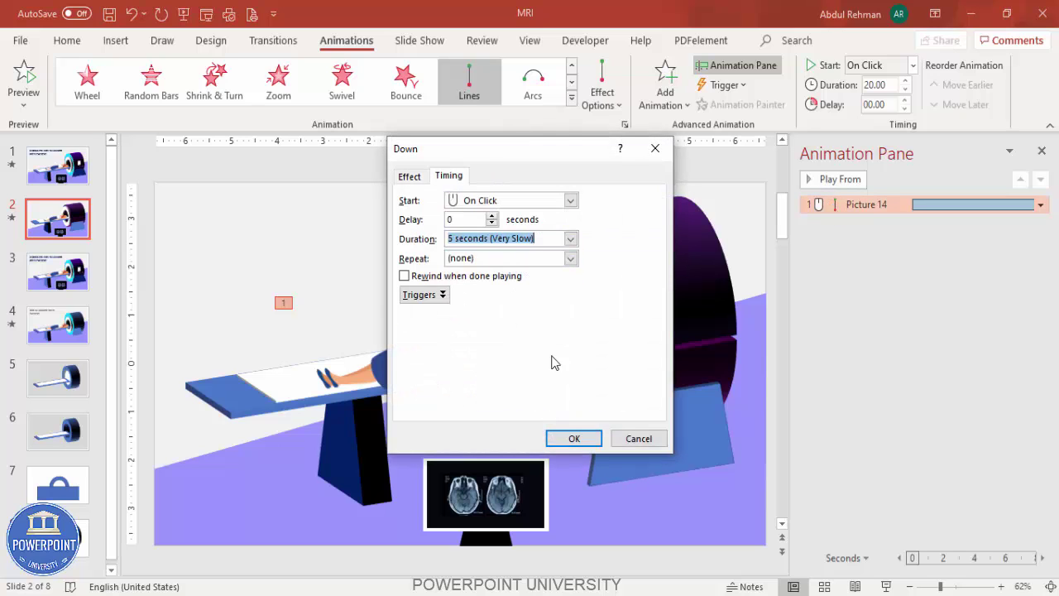
{"action": "left_click", "coordinate": [577, 440]}
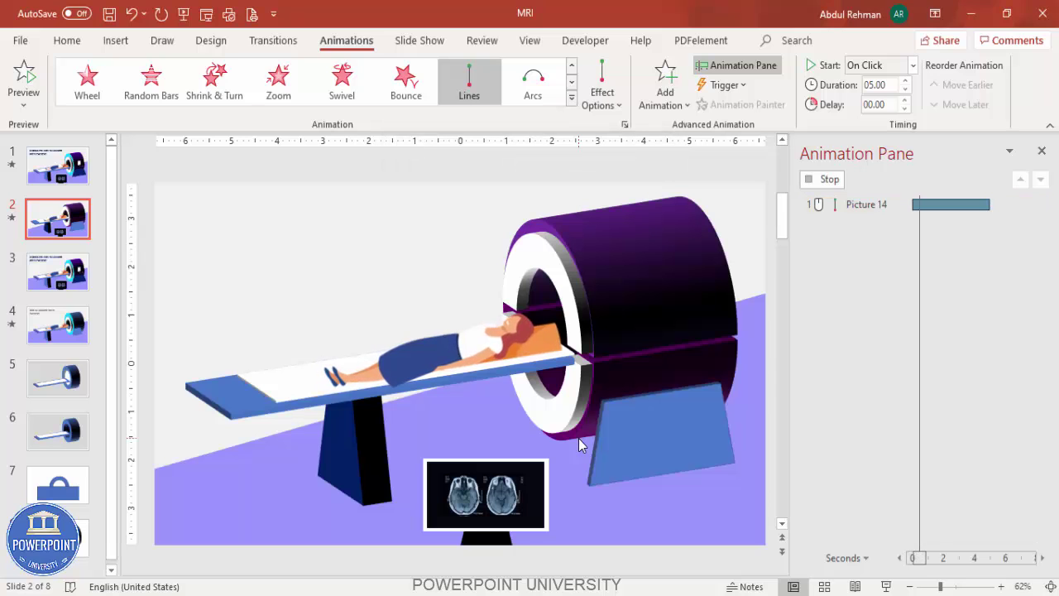
{"action": "left_click", "coordinate": [691, 175]}
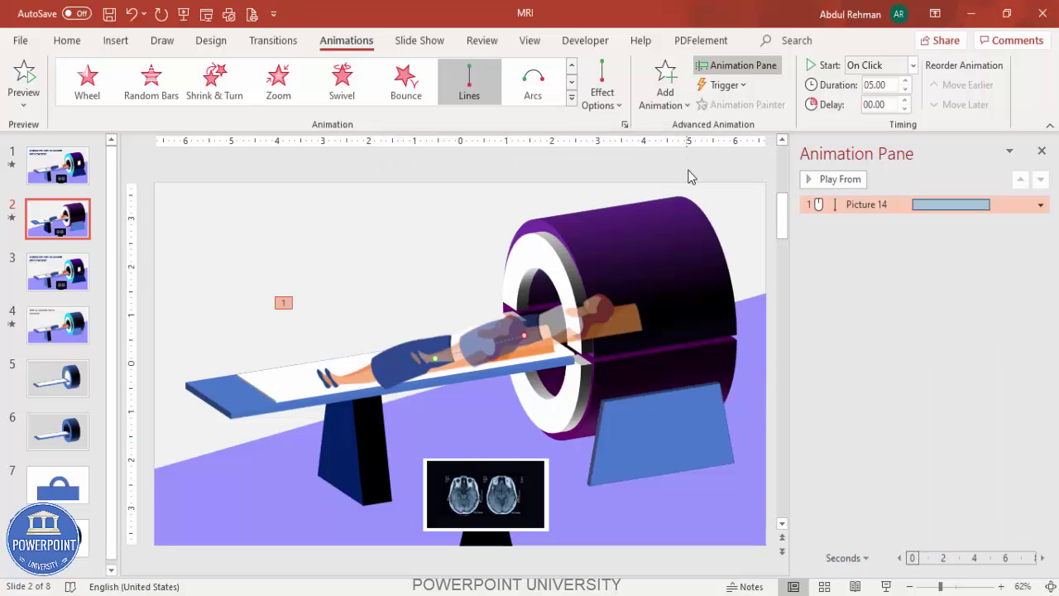
{"action": "left_click", "coordinate": [409, 346]}
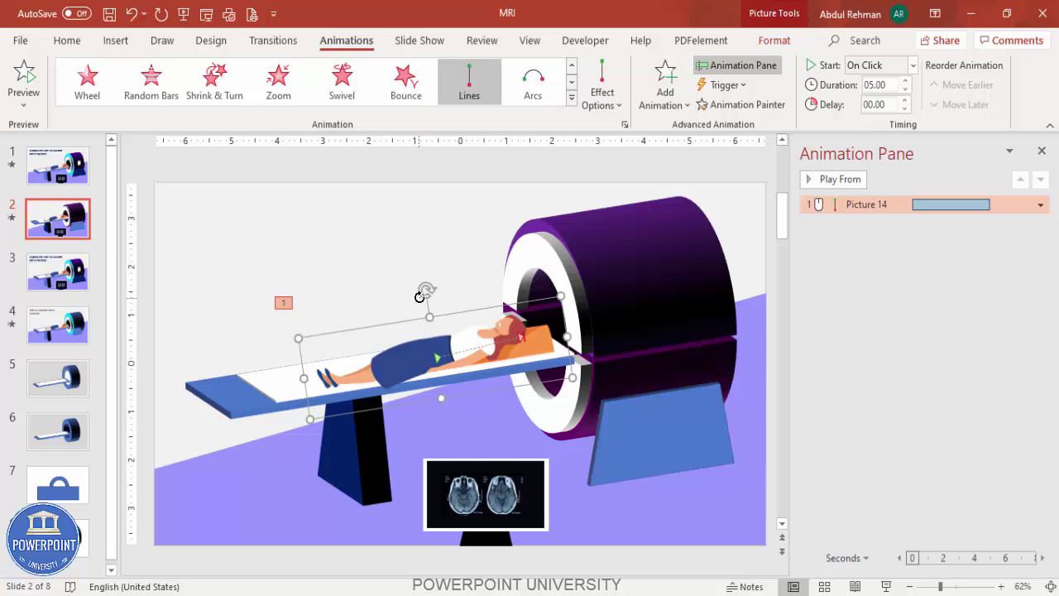
Step: Copy the patient's motion path onto the white bed with Animation Painter, starting With Previous, and preview
{"action": "left_click", "coordinate": [752, 106]}
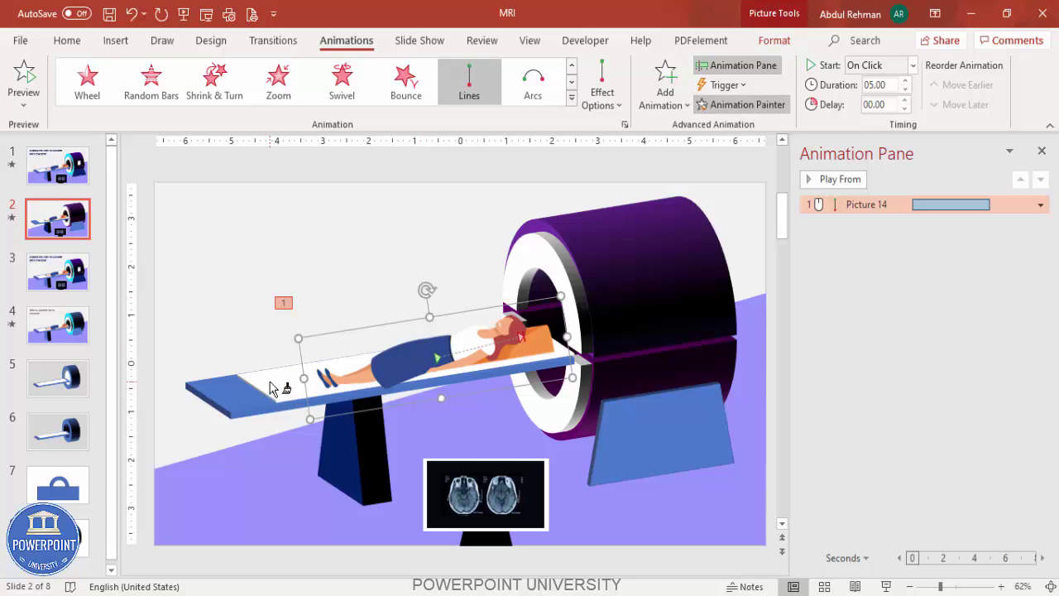
{"action": "left_click", "coordinate": [271, 383]}
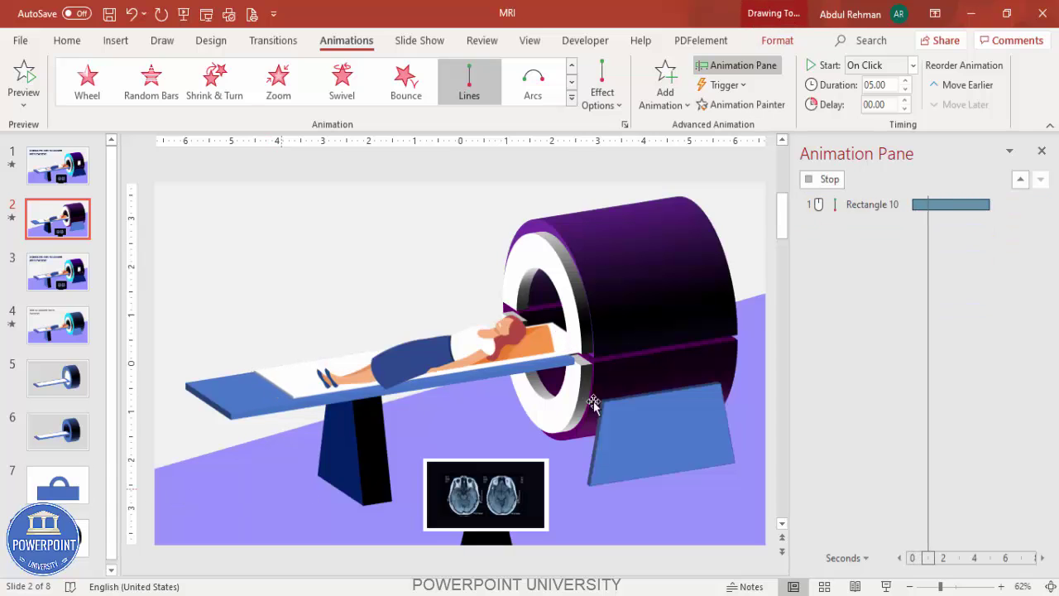
{"action": "left_click", "coordinate": [913, 66]}
{"action": "left_click", "coordinate": [877, 104]}
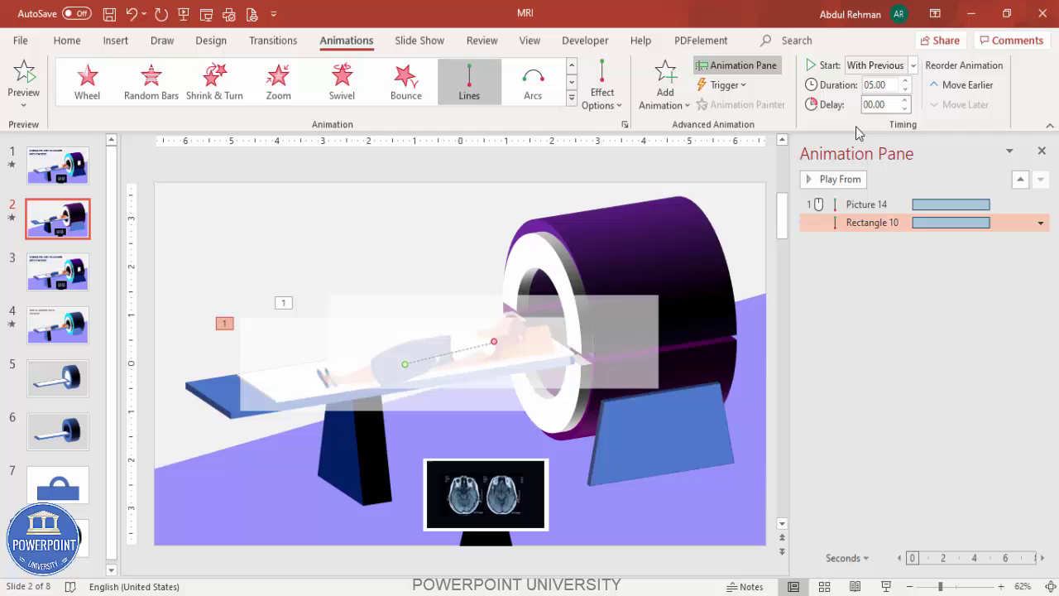
{"action": "left_click", "coordinate": [725, 173]}
{"action": "left_click", "coordinate": [830, 180]}
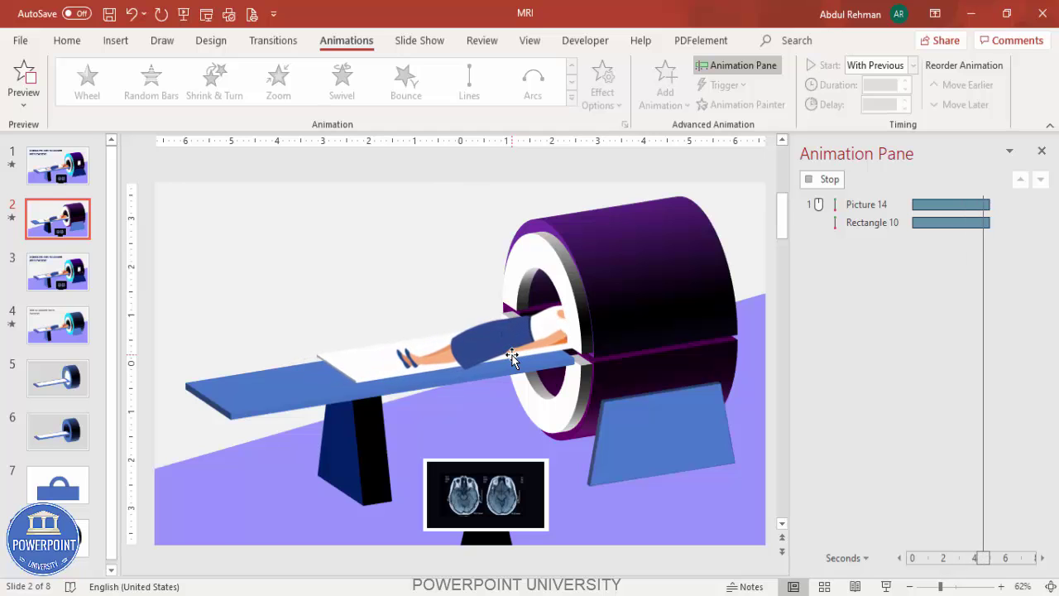
{"action": "left_click", "coordinate": [495, 495]}
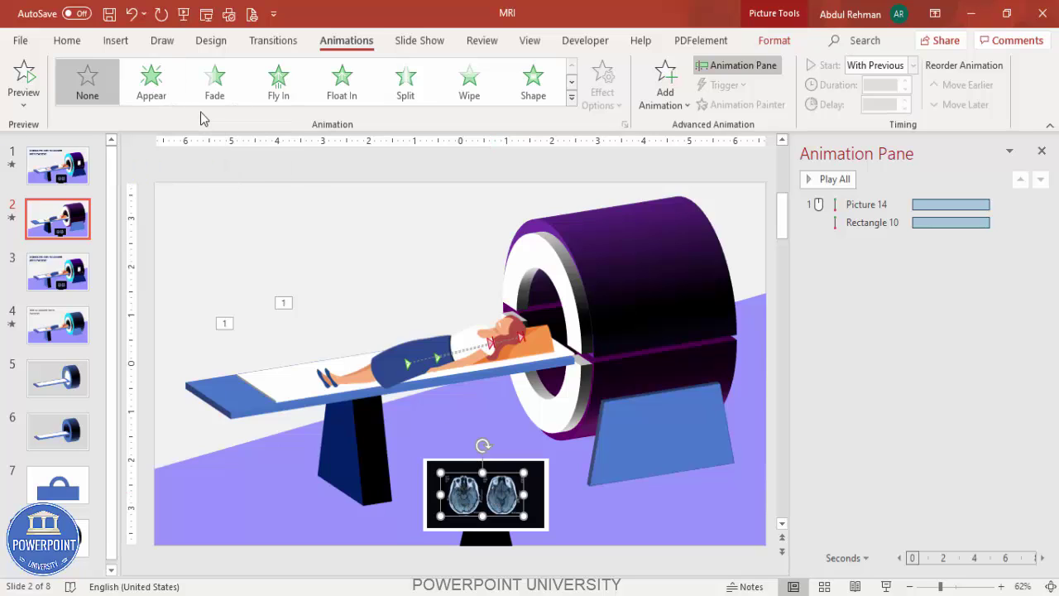
Step: Give the brain scan a Wipe entrance starting After Previous, then preview all animations
{"action": "left_click", "coordinate": [472, 91]}
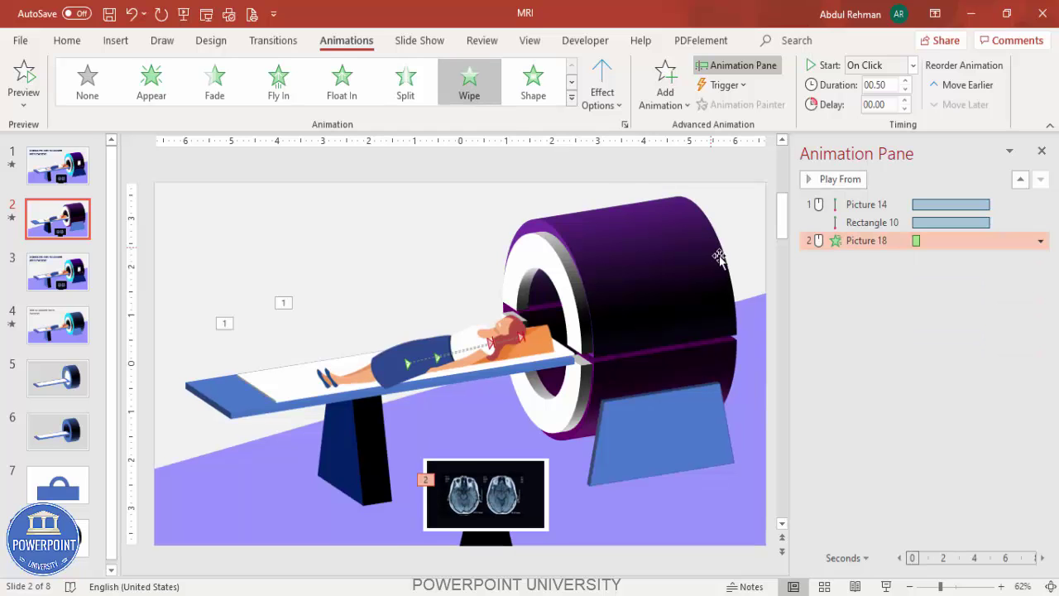
{"action": "left_click", "coordinate": [914, 66]}
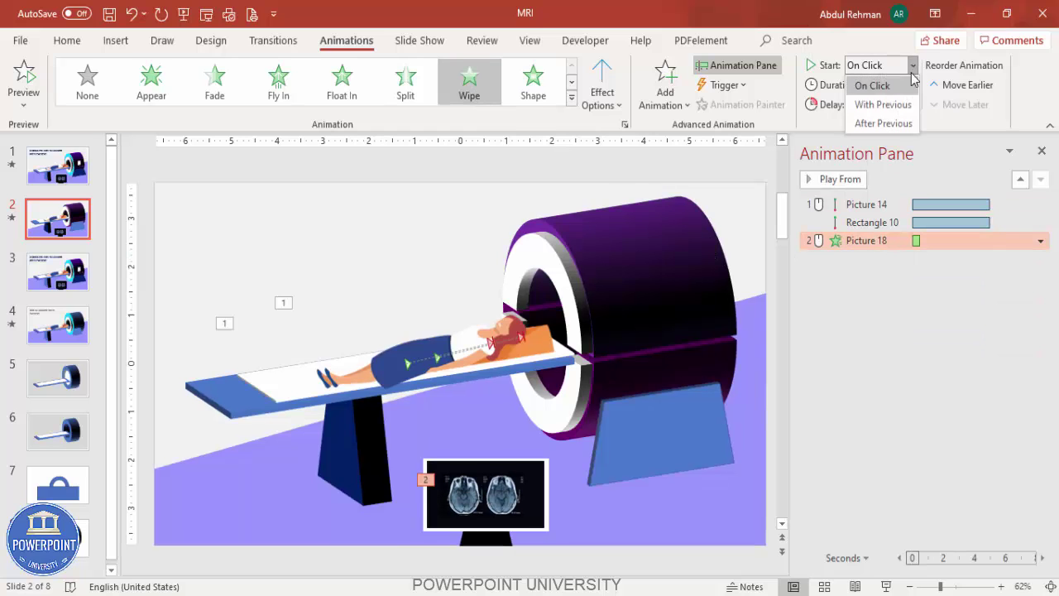
{"action": "left_click", "coordinate": [886, 123]}
{"action": "left_click", "coordinate": [721, 160]}
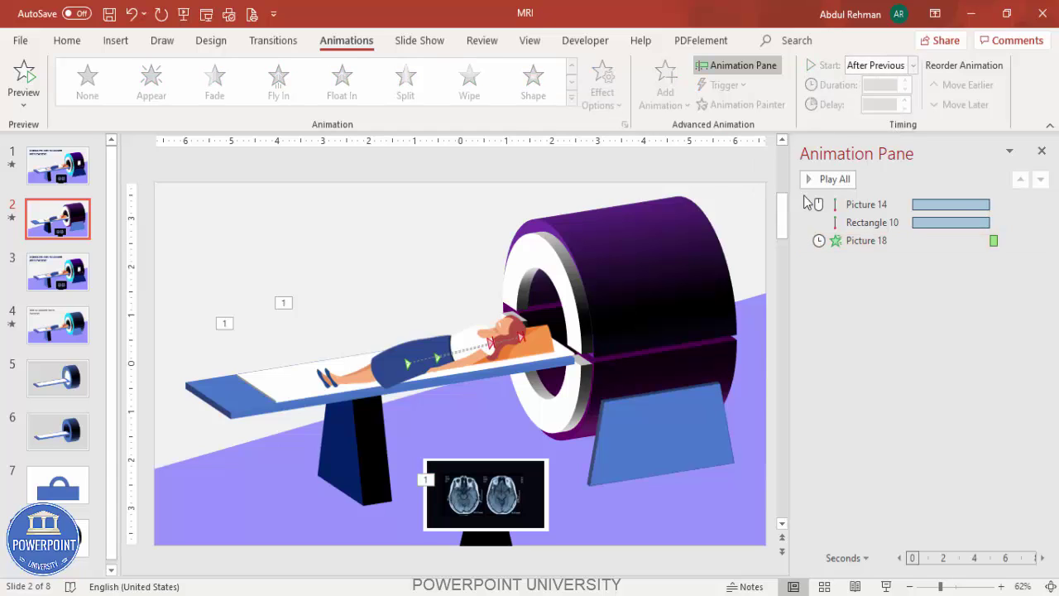
{"action": "left_click", "coordinate": [837, 181]}
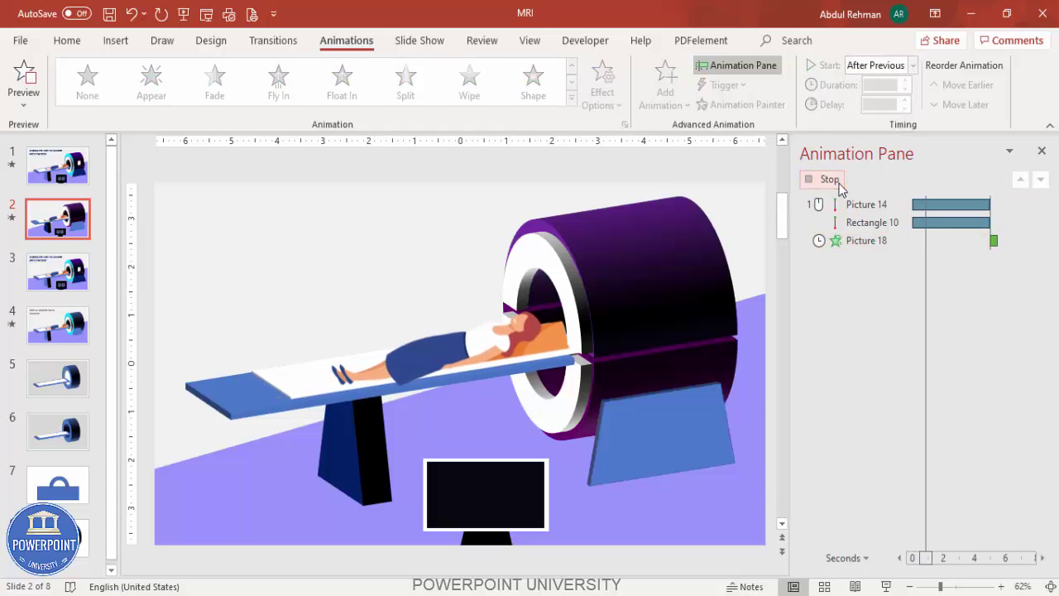